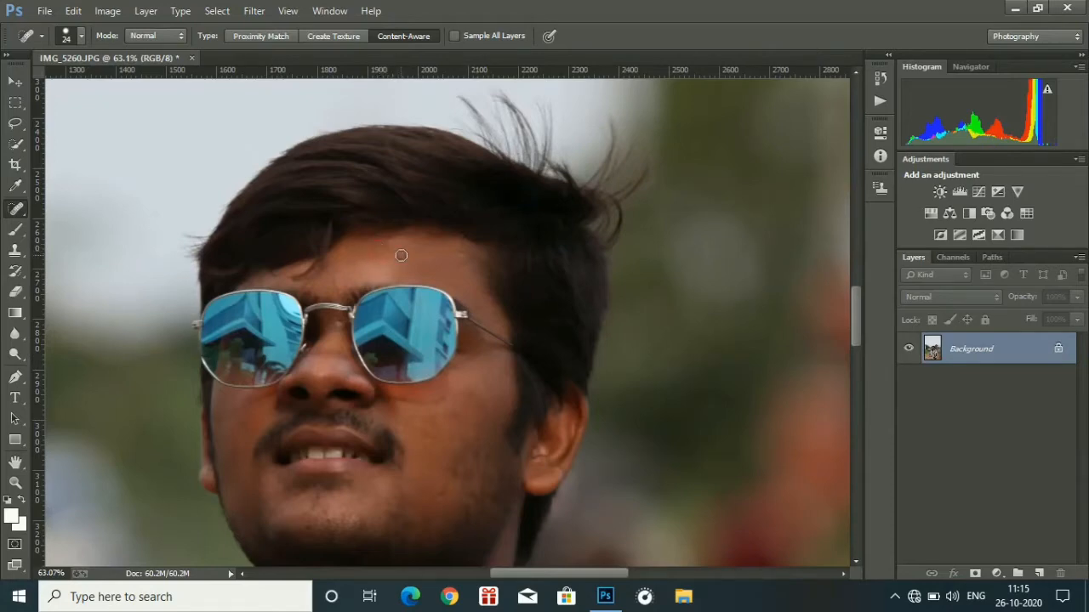
Choose the Mixer Brush and make a first blending stroke across the forehead skin.
{"action": "scroll", "coordinate": [231, 237], "scroll_direction": "up", "scroll_amount": 5}
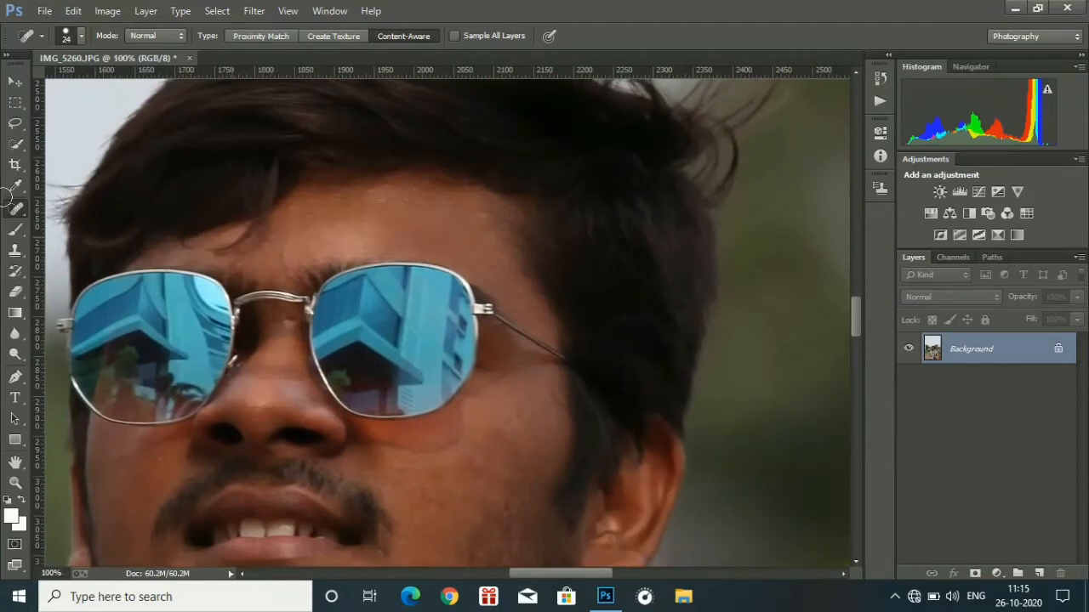
{"action": "left_click", "coordinate": [15, 231]}
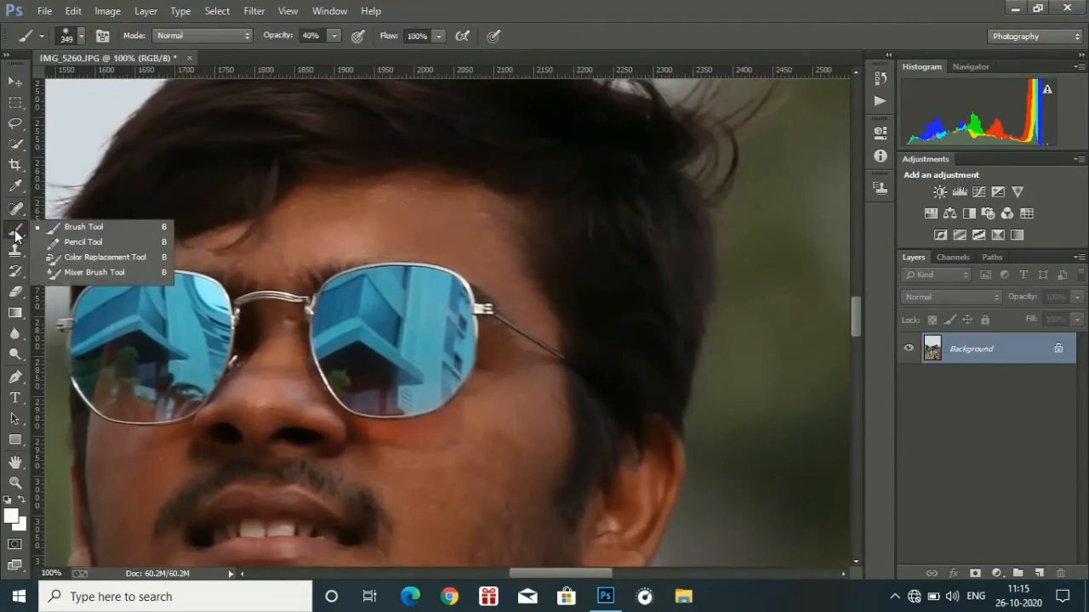
{"action": "left_click", "coordinate": [82, 273]}
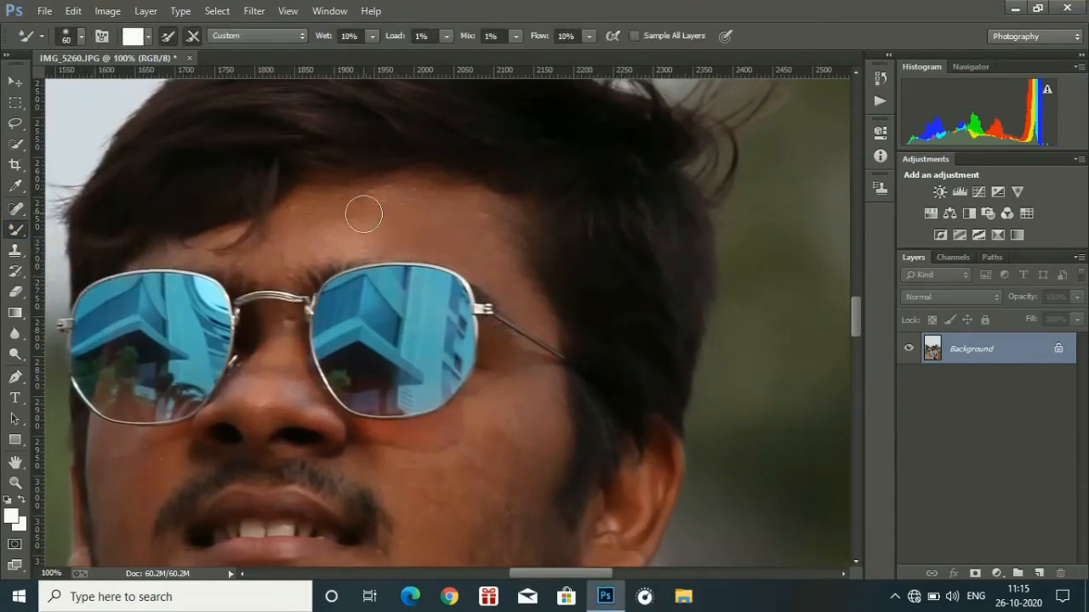
{"action": "mouse_move", "coordinate": [362, 213]}
{"action": "left_mouse_down"}
{"action": "mouse_move", "coordinate": [345, 221]}
{"action": "mouse_move", "coordinate": [425, 209]}
{"action": "mouse_move", "coordinate": [441, 219]}
{"action": "left_mouse_up"}
Set the foreground color to the skin tone #9c5b47 sampled from the forehead.
{"action": "left_click", "coordinate": [149, 40]}
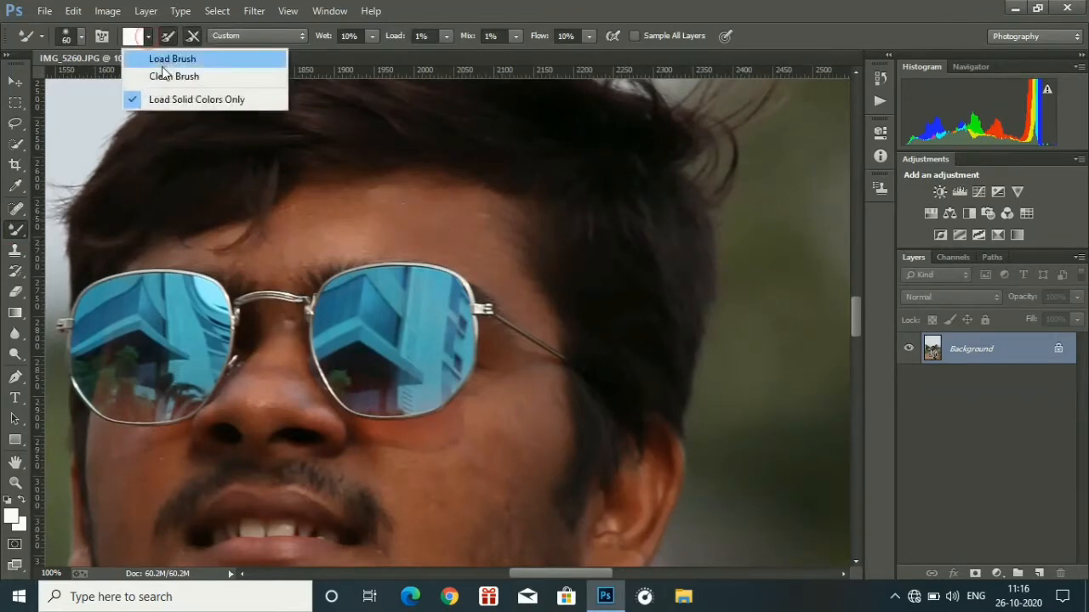
{"action": "left_click", "coordinate": [15, 520]}
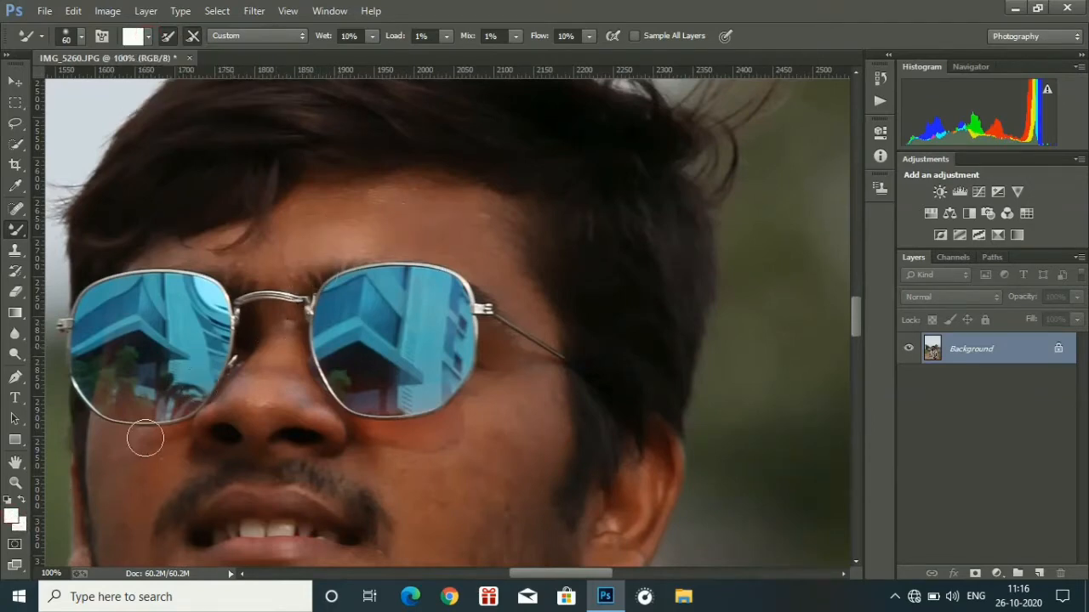
{"action": "left_click", "coordinate": [11, 517]}
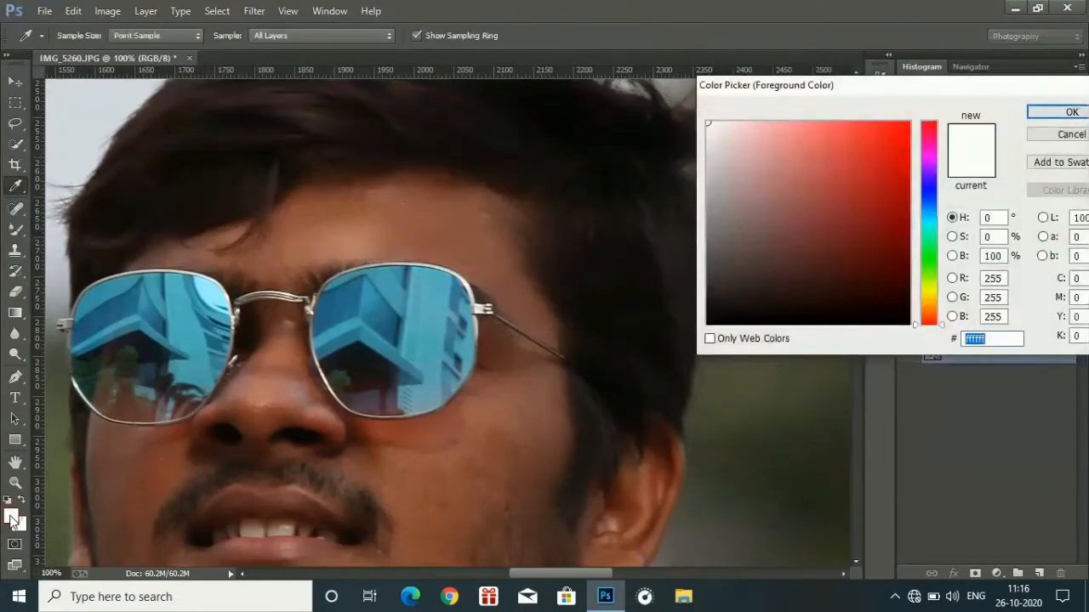
{"action": "left_click", "coordinate": [366, 210]}
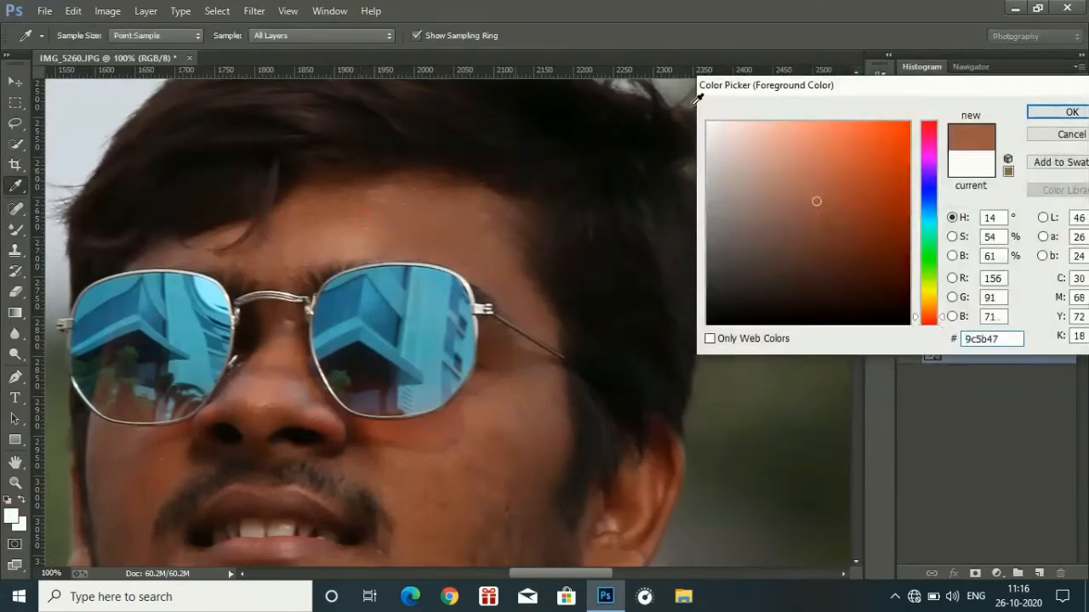
{"action": "left_click", "coordinate": [1061, 117]}
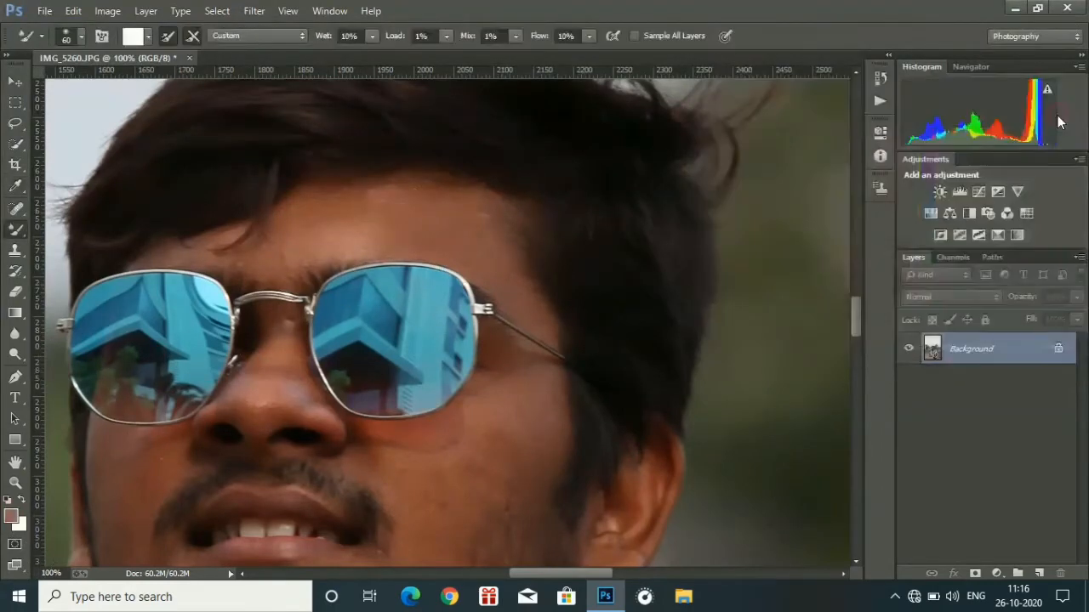
Smooth the skin of the forehead and cheeks with the Mixer Brush using the sampled skin tone.
{"action": "mouse_move", "coordinate": [362, 219]}
{"action": "left_mouse_down"}
{"action": "mouse_move", "coordinate": [398, 218]}
{"action": "mouse_move", "coordinate": [379, 205]}
{"action": "mouse_move", "coordinate": [403, 201]}
{"action": "mouse_move", "coordinate": [378, 192]}
{"action": "mouse_move", "coordinate": [333, 206]}
{"action": "mouse_move", "coordinate": [374, 221]}
{"action": "mouse_move", "coordinate": [290, 222]}
{"action": "mouse_move", "coordinate": [311, 233]}
{"action": "mouse_move", "coordinate": [403, 232]}
{"action": "mouse_move", "coordinate": [385, 227]}
{"action": "mouse_move", "coordinate": [488, 239]}
{"action": "mouse_move", "coordinate": [389, 204]}
{"action": "mouse_move", "coordinate": [287, 204]}
{"action": "mouse_move", "coordinate": [362, 197]}
{"action": "mouse_move", "coordinate": [485, 219]}
{"action": "mouse_move", "coordinate": [507, 260]}
{"action": "mouse_move", "coordinate": [443, 246]}
{"action": "mouse_move", "coordinate": [489, 271]}
{"action": "mouse_move", "coordinate": [377, 236]}
{"action": "mouse_move", "coordinate": [289, 245]}
{"action": "mouse_move", "coordinate": [313, 261]}
{"action": "mouse_move", "coordinate": [265, 258]}
{"action": "mouse_move", "coordinate": [294, 268]}
{"action": "mouse_move", "coordinate": [282, 252]}
{"action": "mouse_move", "coordinate": [289, 207]}
{"action": "mouse_move", "coordinate": [304, 203]}
{"action": "mouse_move", "coordinate": [444, 202]}
{"action": "mouse_move", "coordinate": [407, 194]}
{"action": "mouse_move", "coordinate": [458, 228]}
{"action": "mouse_move", "coordinate": [303, 239]}
{"action": "mouse_move", "coordinate": [477, 244]}
{"action": "mouse_move", "coordinate": [464, 239]}
{"action": "mouse_move", "coordinate": [540, 314]}
{"action": "mouse_move", "coordinate": [519, 308]}
{"action": "mouse_move", "coordinate": [529, 311]}
{"action": "mouse_move", "coordinate": [455, 196]}
{"action": "mouse_move", "coordinate": [492, 210]}
{"action": "mouse_move", "coordinate": [388, 195]}
{"action": "left_mouse_up"}
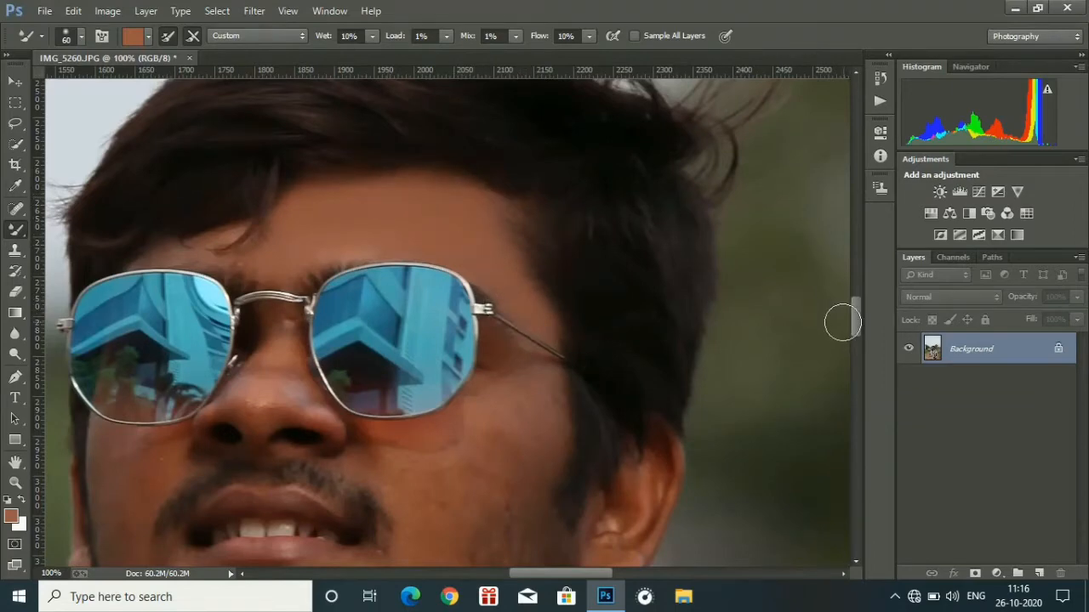
{"action": "left_click_drag", "start_coordinate": [859, 326], "coordinate": [858, 297]}
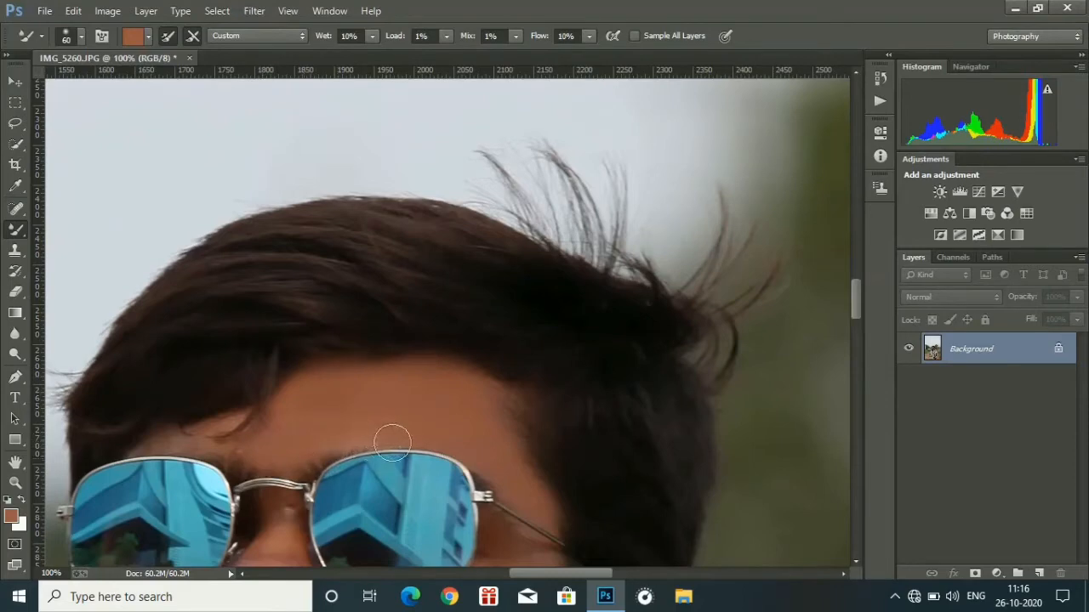
{"action": "left_click_drag", "start_coordinate": [859, 316], "coordinate": [859, 344]}
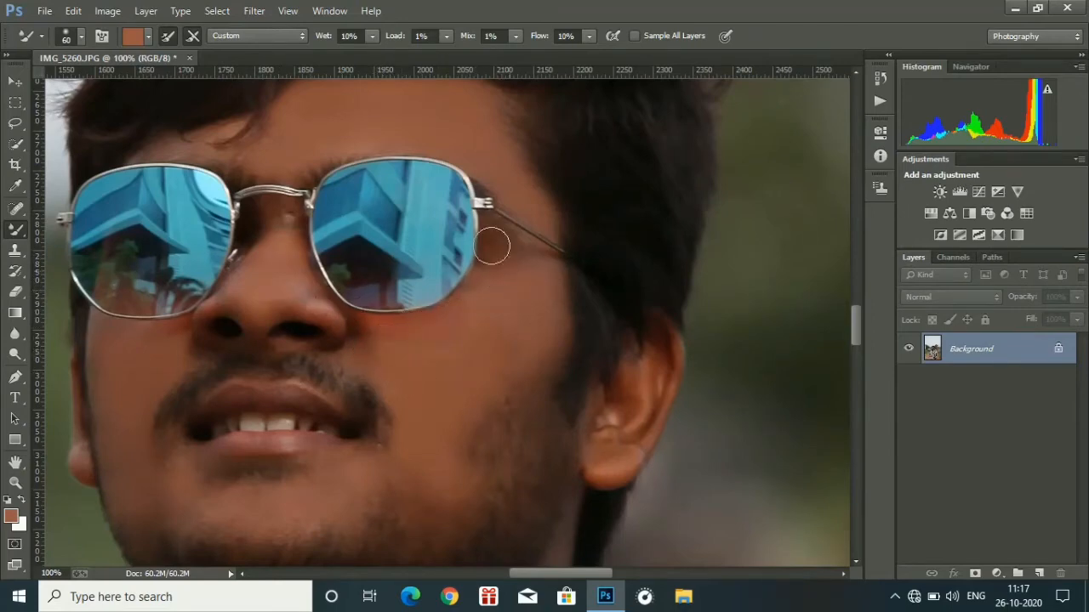
Blend the skin on the nose bridge between the sunglass lenses with the Mixer Brush.
{"action": "scroll", "coordinate": [527, 341], "scroll_direction": "down", "scroll_amount": 3}
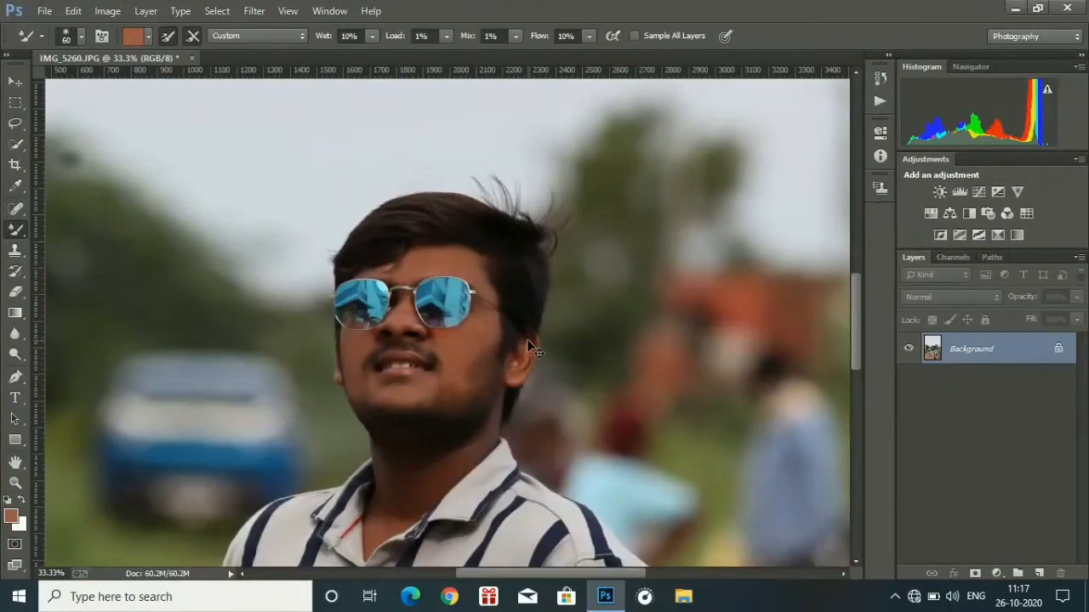
{"action": "scroll", "coordinate": [528, 341], "scroll_direction": "down", "scroll_amount": 2}
{"action": "scroll", "coordinate": [527, 342], "scroll_direction": "up", "scroll_amount": 1}
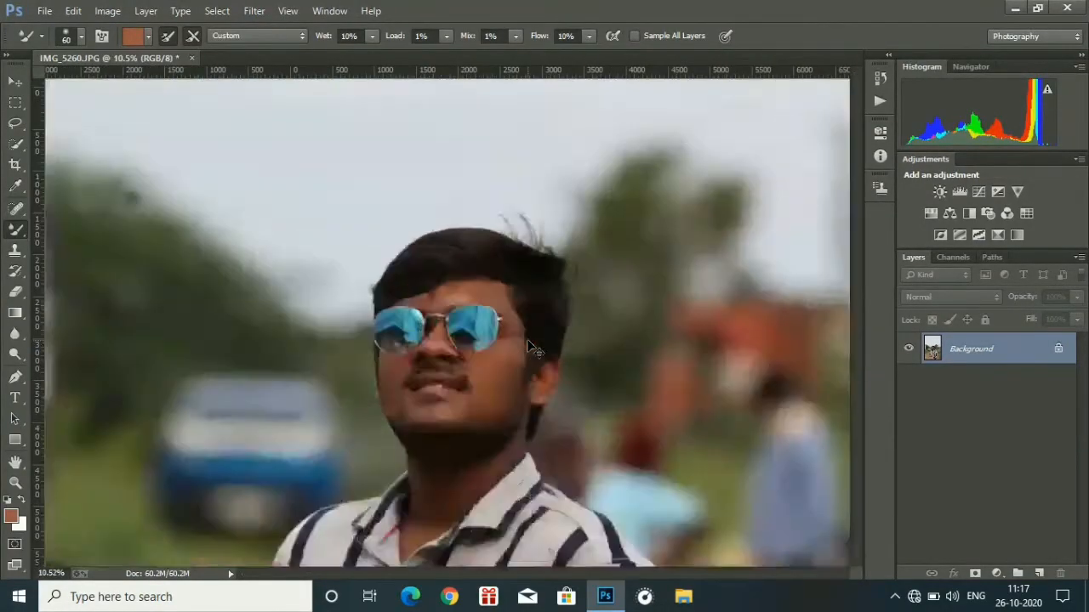
{"action": "scroll", "coordinate": [528, 342], "scroll_direction": "up", "scroll_amount": 4}
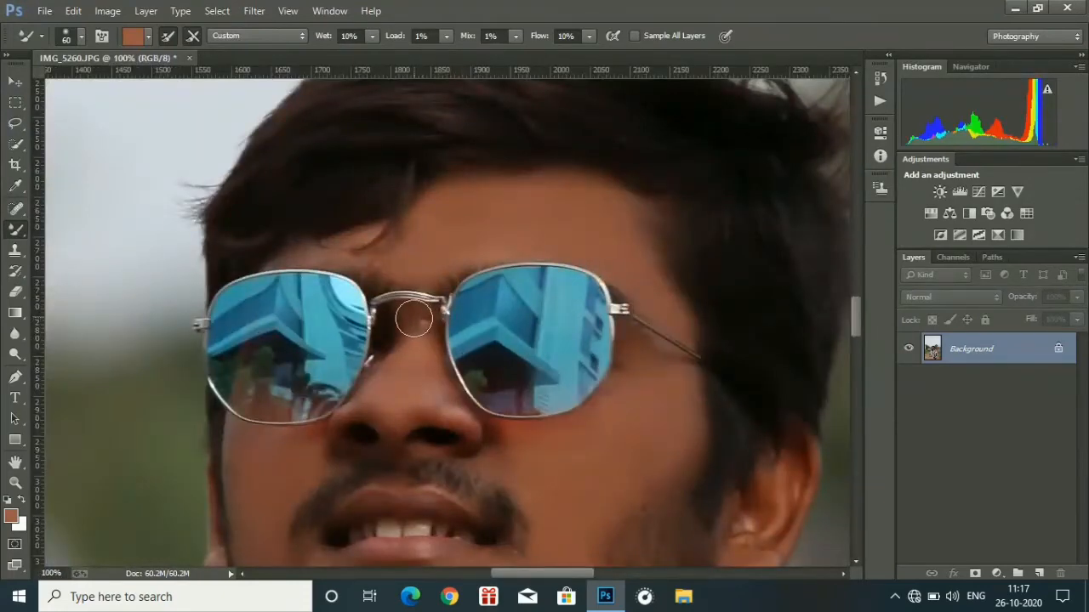
{"action": "left_click_drag", "start_coordinate": [415, 319], "coordinate": [421, 335]}
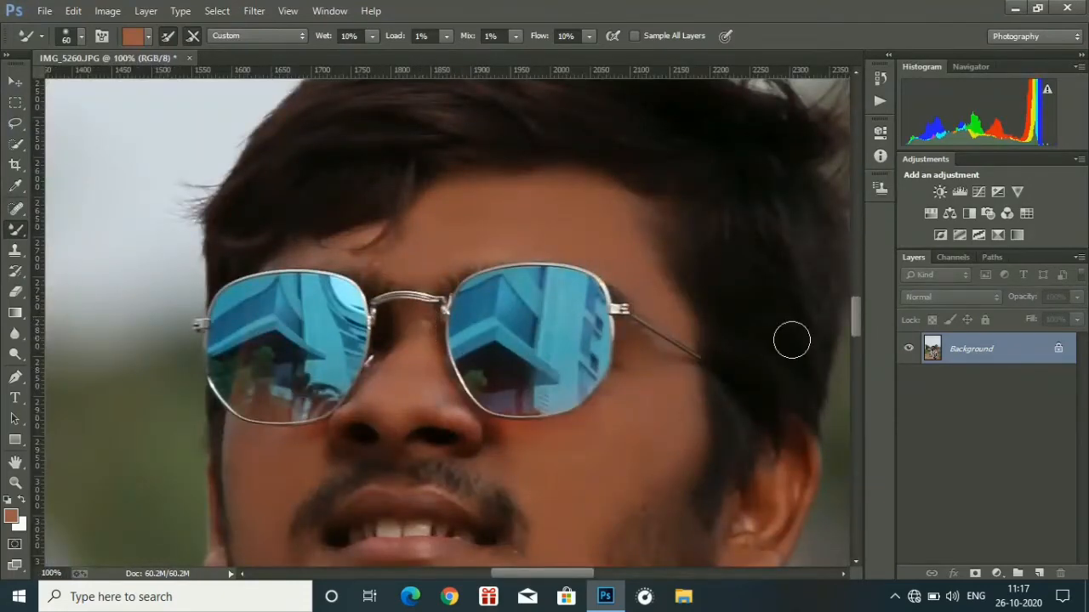
Smooth the skin of the lower face and the neck with the Mixer Brush, and end with the whole photo in view.
{"action": "left_click_drag", "start_coordinate": [853, 315], "coordinate": [856, 341]}
{"action": "mouse_move", "coordinate": [348, 357]}
{"action": "left_mouse_down"}
{"action": "mouse_move", "coordinate": [411, 351]}
{"action": "mouse_move", "coordinate": [330, 330]}
{"action": "mouse_move", "coordinate": [399, 351]}
{"action": "mouse_move", "coordinate": [507, 324]}
{"action": "mouse_move", "coordinate": [491, 349]}
{"action": "mouse_move", "coordinate": [518, 291]}
{"action": "mouse_move", "coordinate": [516, 308]}
{"action": "mouse_move", "coordinate": [469, 324]}
{"action": "mouse_move", "coordinate": [358, 320]}
{"action": "mouse_move", "coordinate": [300, 290]}
{"action": "mouse_move", "coordinate": [319, 314]}
{"action": "mouse_move", "coordinate": [277, 285]}
{"action": "mouse_move", "coordinate": [254, 242]}
{"action": "mouse_move", "coordinate": [323, 305]}
{"action": "left_mouse_up"}
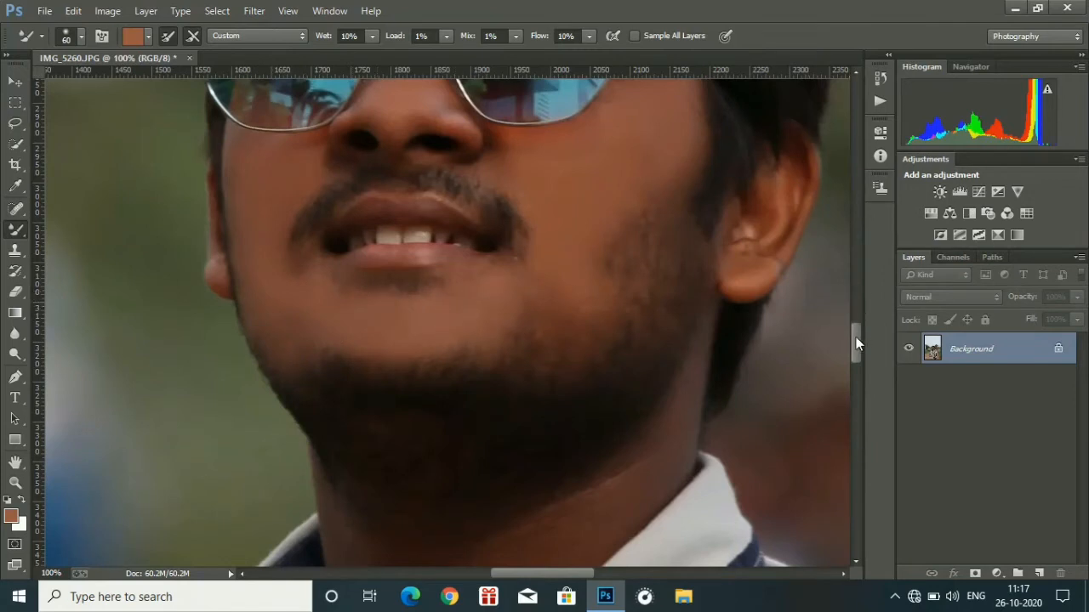
{"action": "left_click_drag", "start_coordinate": [855, 337], "coordinate": [858, 366]}
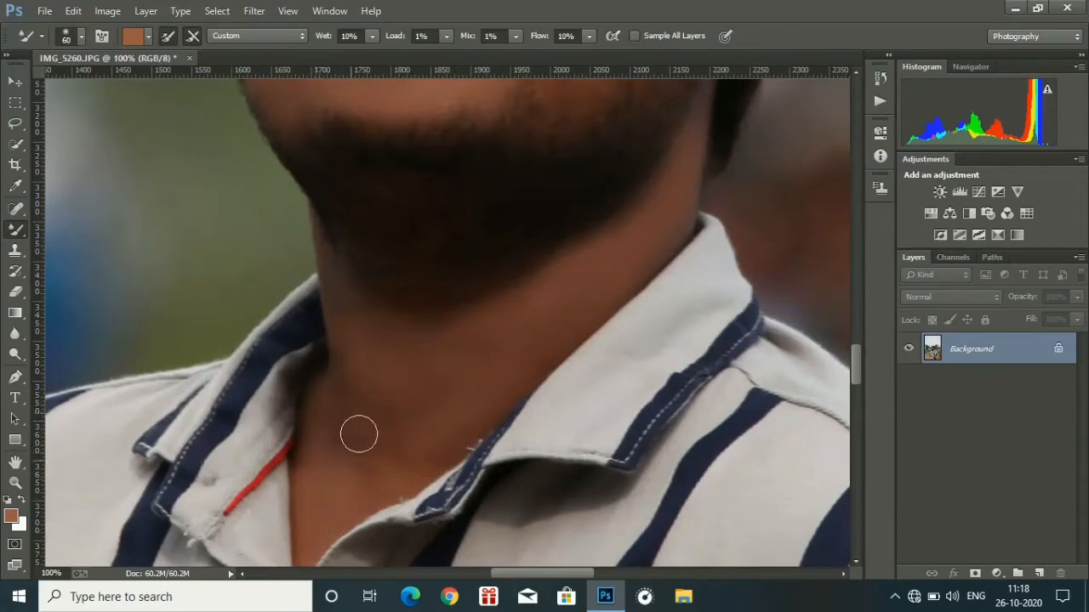
{"action": "key", "text": "ctrl+minus"}
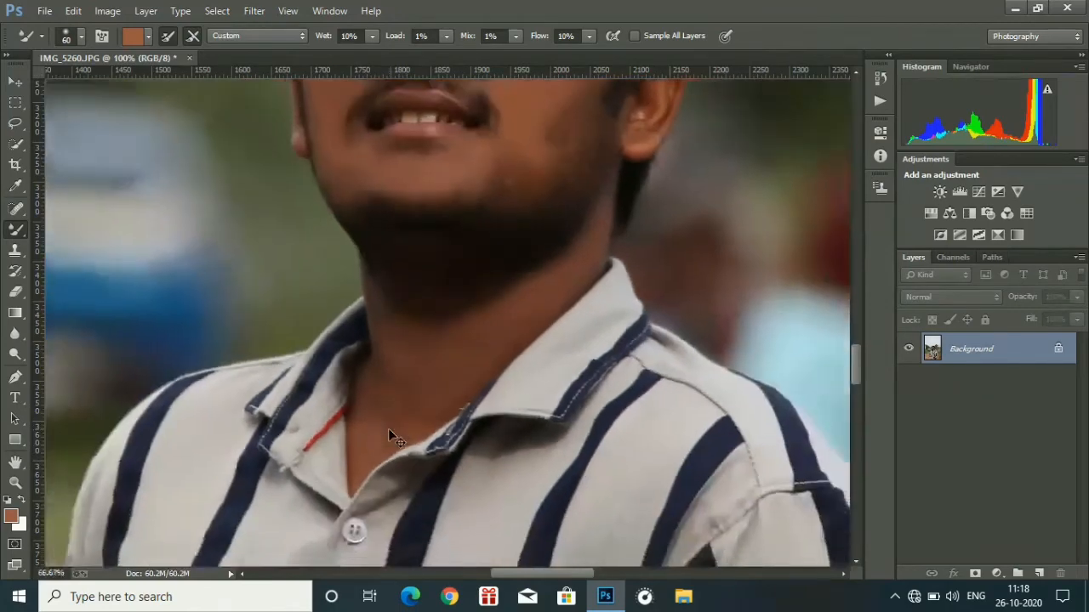
{"action": "key", "text": "ctrl+minus"}
{"action": "key", "text": "ctrl+minus"}
{"action": "key", "text": "ctrl+minus"}
{"action": "key", "text": "ctrl+minus"}
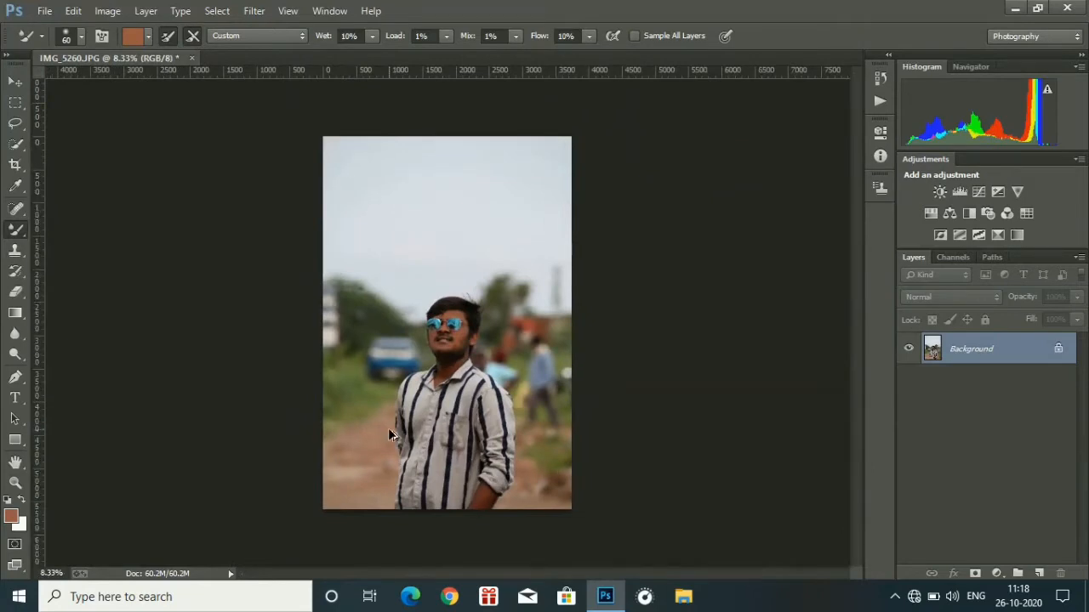
Apply the Camera Raw Filter to the photo with the automatic tone adjustment.
{"action": "left_click", "coordinate": [14, 83]}
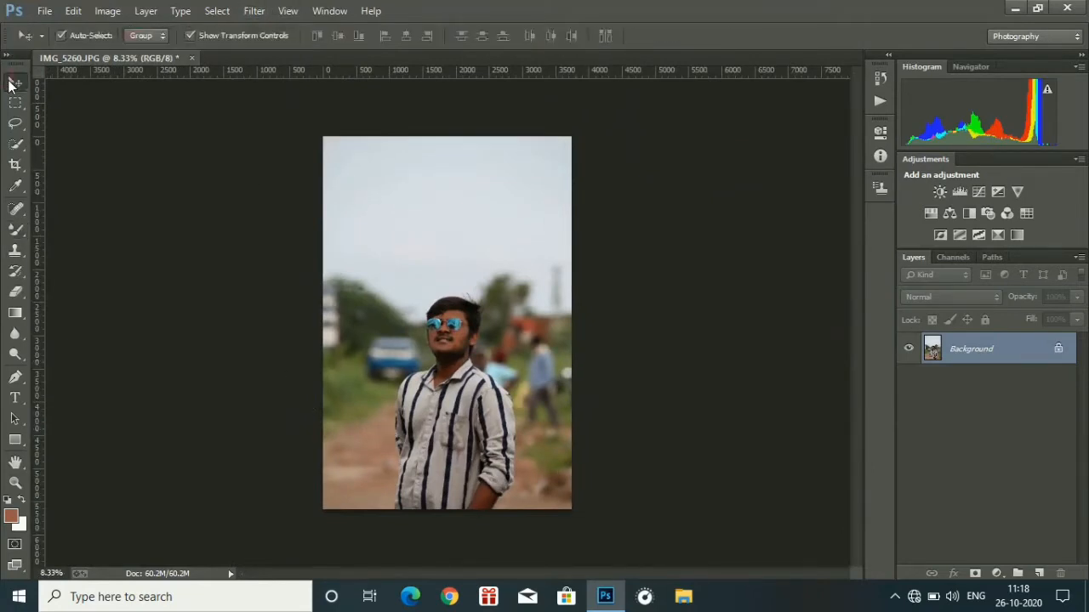
{"action": "left_click", "coordinate": [251, 11]}
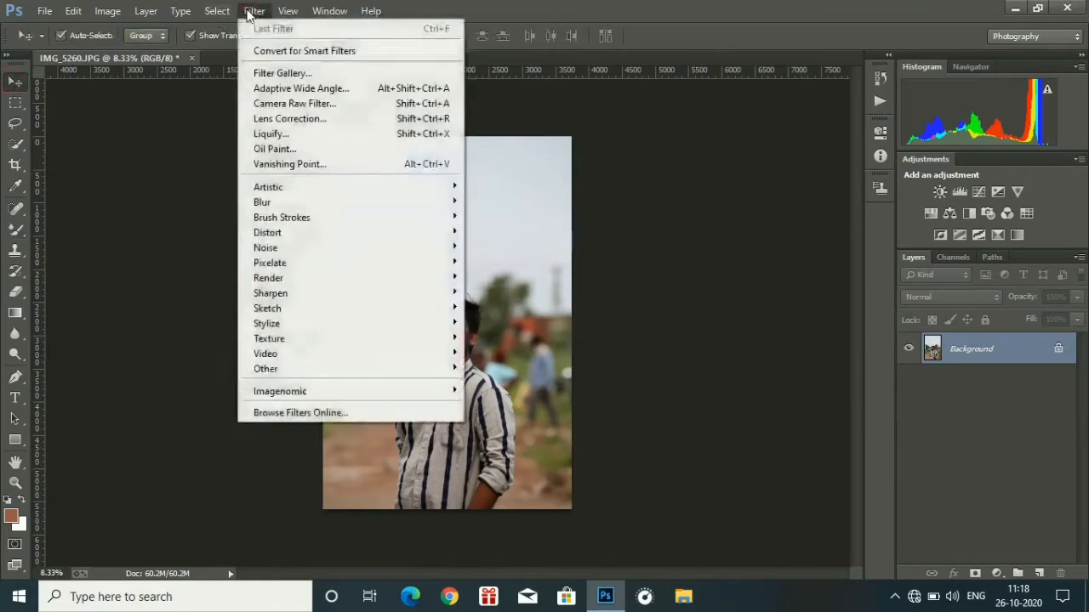
{"action": "left_click", "coordinate": [310, 104]}
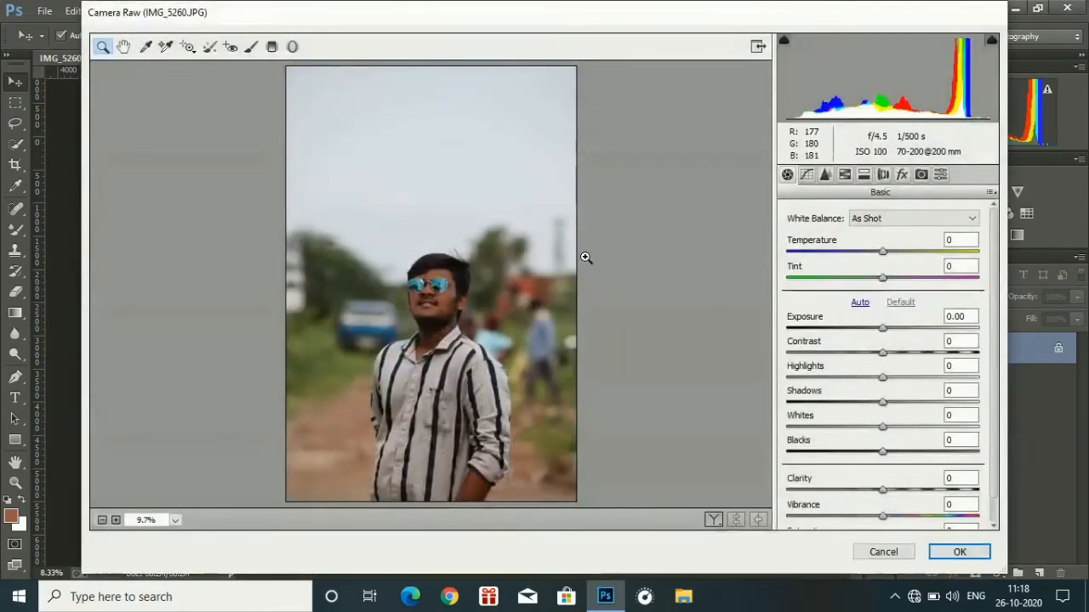
{"action": "left_click", "coordinate": [857, 304]}
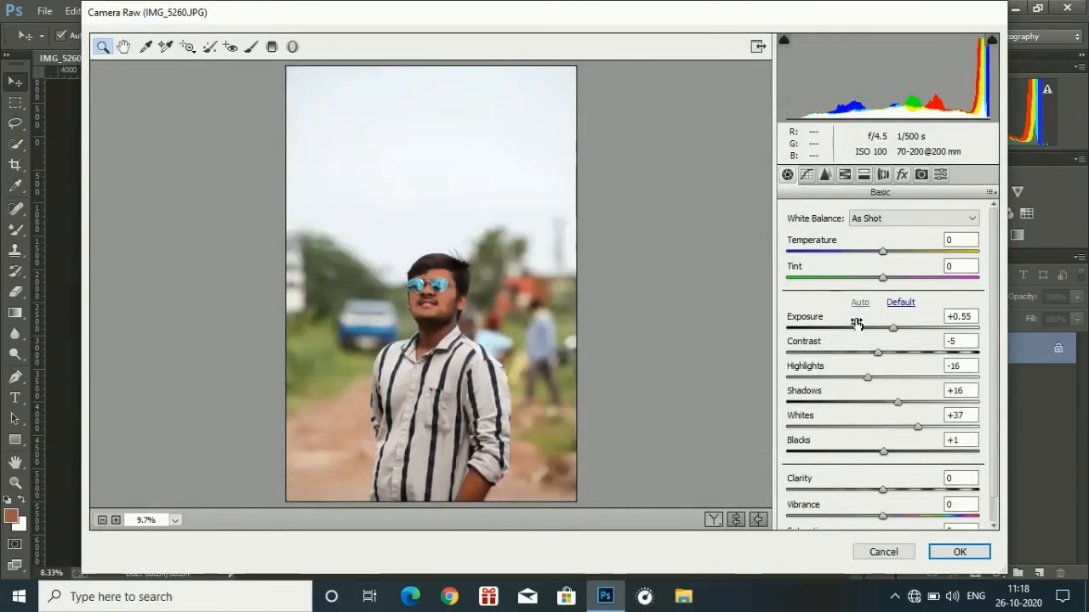
{"action": "left_click", "coordinate": [953, 551]}
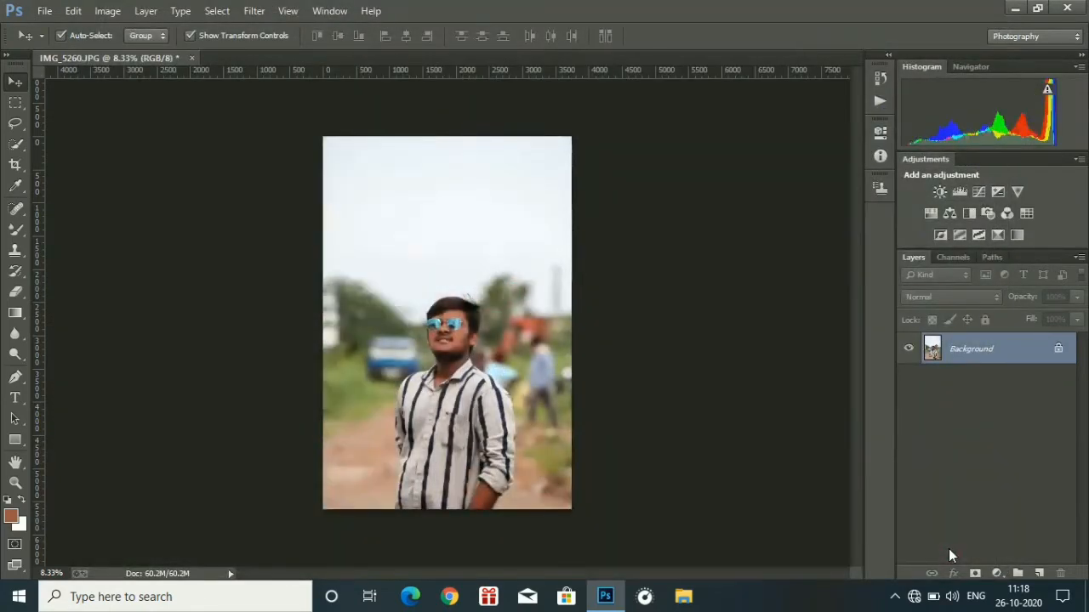
Convert the locked Background into a regular layer and duplicate it.
{"action": "left_click", "coordinate": [253, 10]}
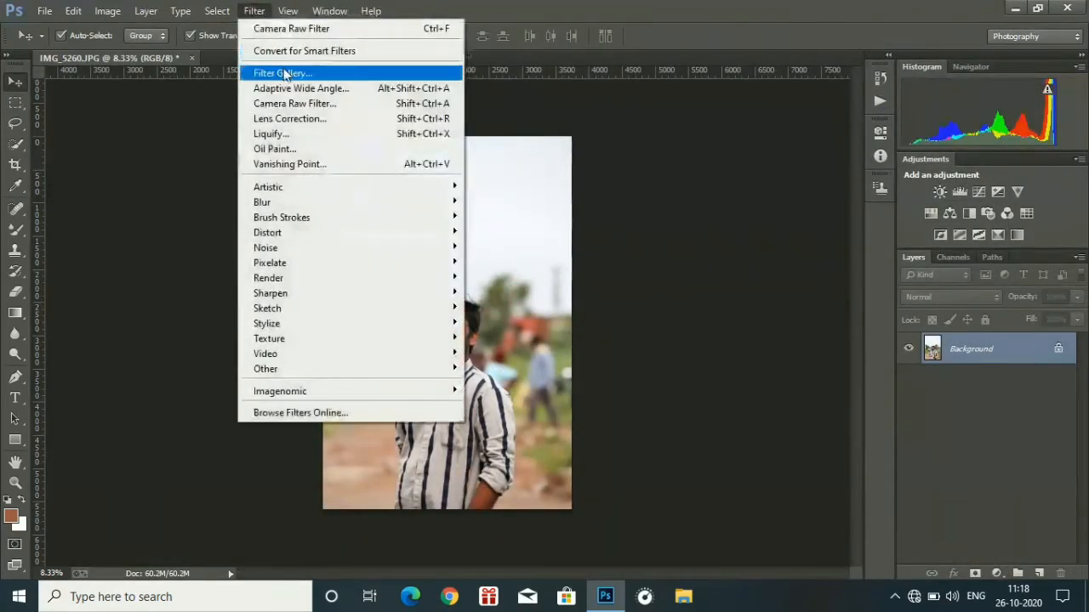
{"action": "left_click", "coordinate": [1062, 346]}
{"action": "left_click", "coordinate": [1061, 349]}
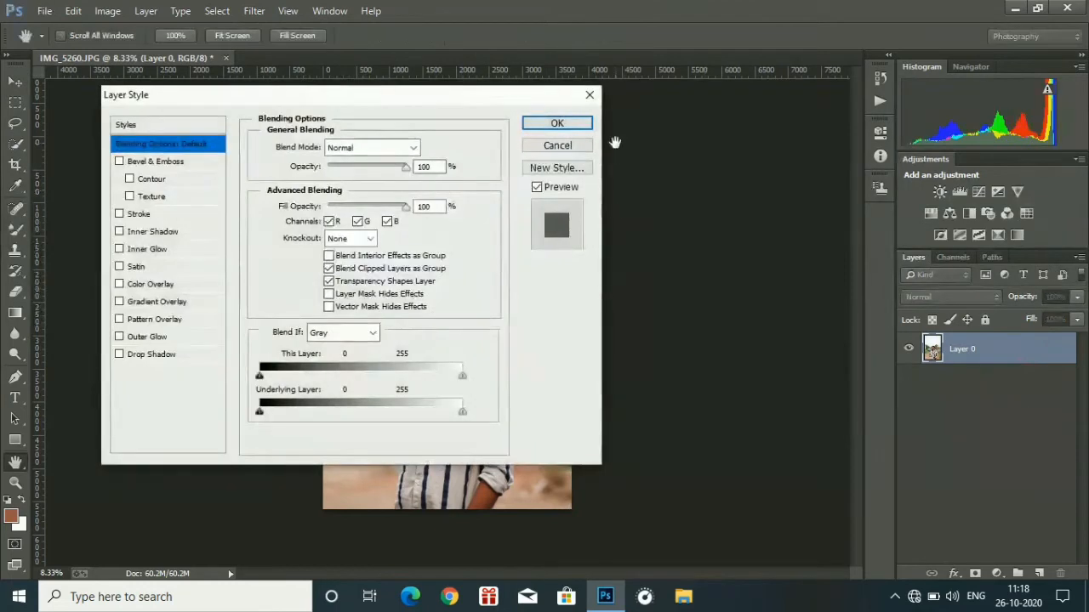
{"action": "left_click", "coordinate": [585, 146]}
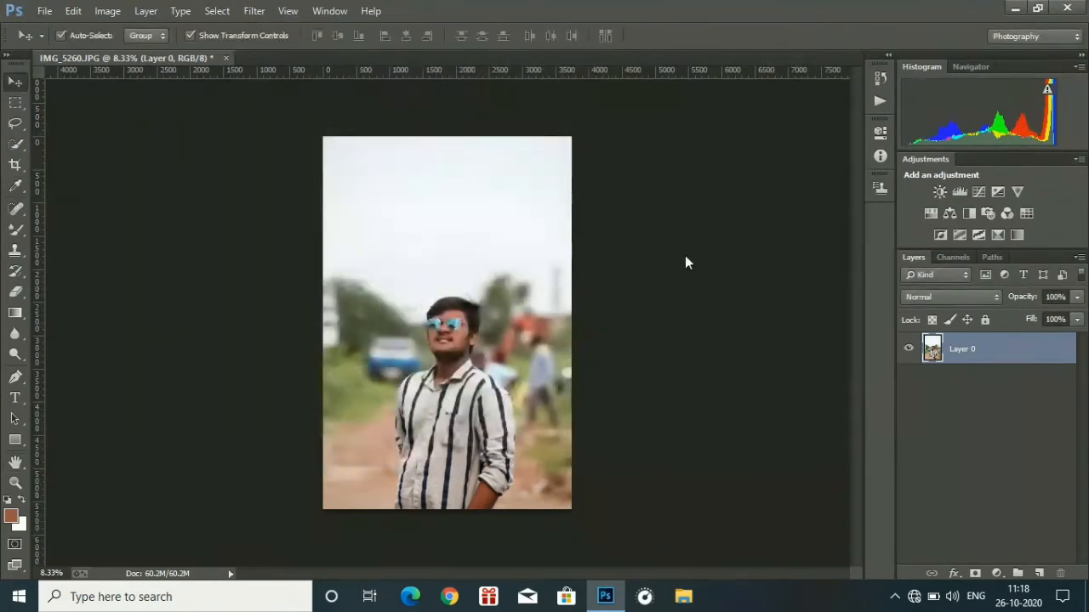
{"action": "left_click_drag", "start_coordinate": [1000, 361], "coordinate": [1039, 574]}
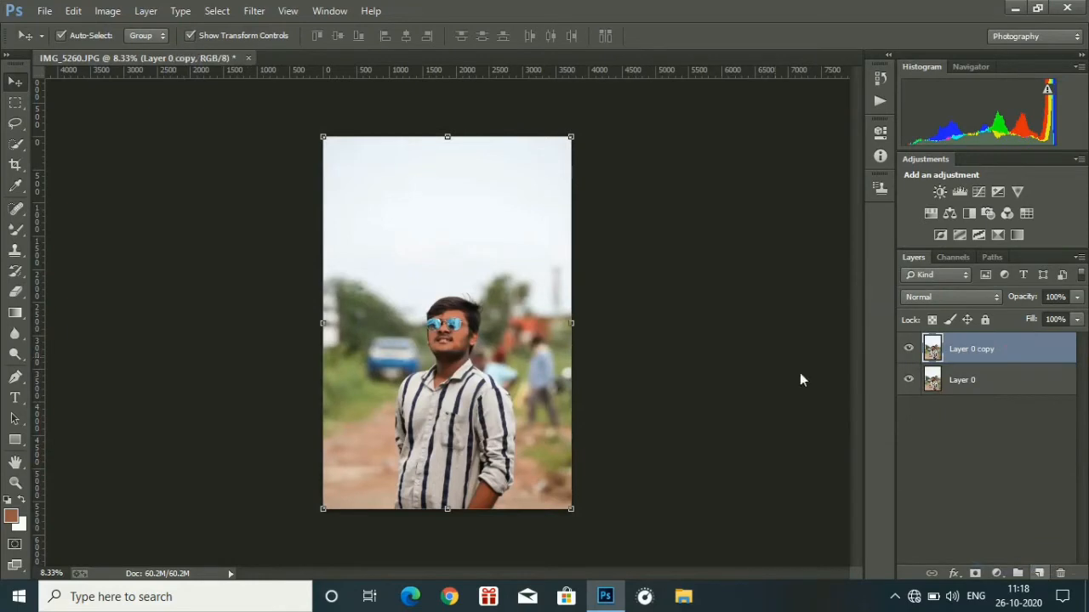
Open the Camera Raw Filter on the duplicated layer and choose the preset "nithin photography 9 2020".
{"action": "left_click", "coordinate": [255, 11]}
{"action": "left_click", "coordinate": [287, 53]}
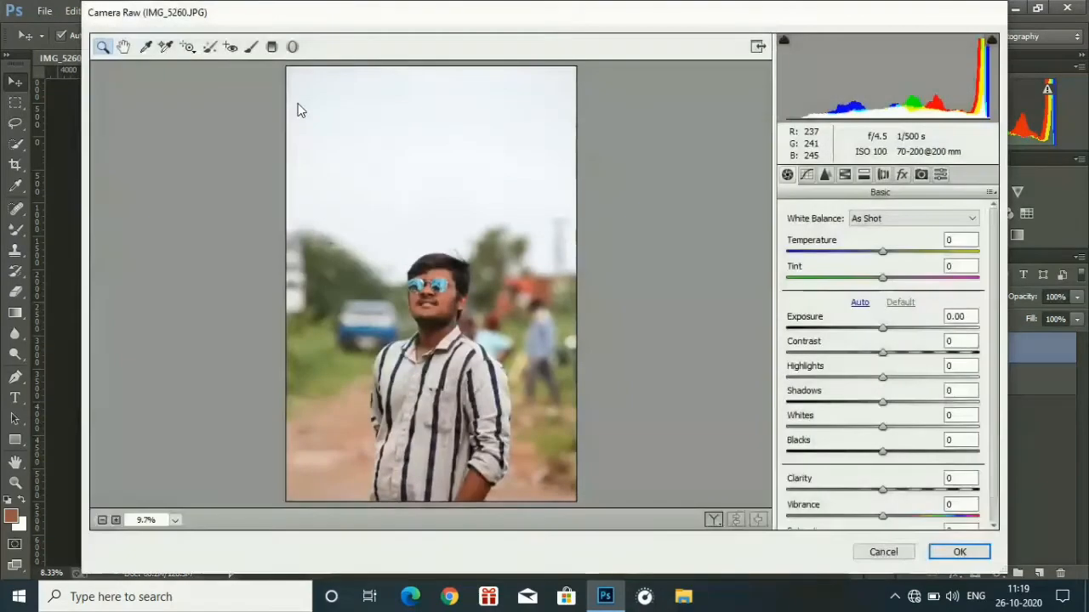
{"action": "left_click", "coordinate": [940, 174]}
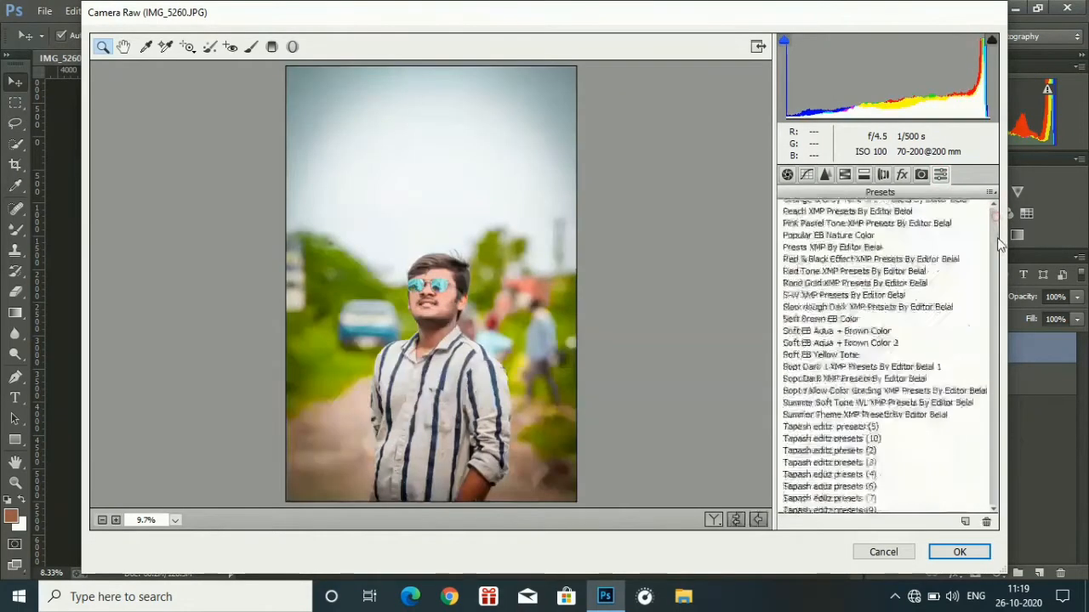
{"action": "left_click_drag", "start_coordinate": [1000, 232], "coordinate": [1015, 501]}
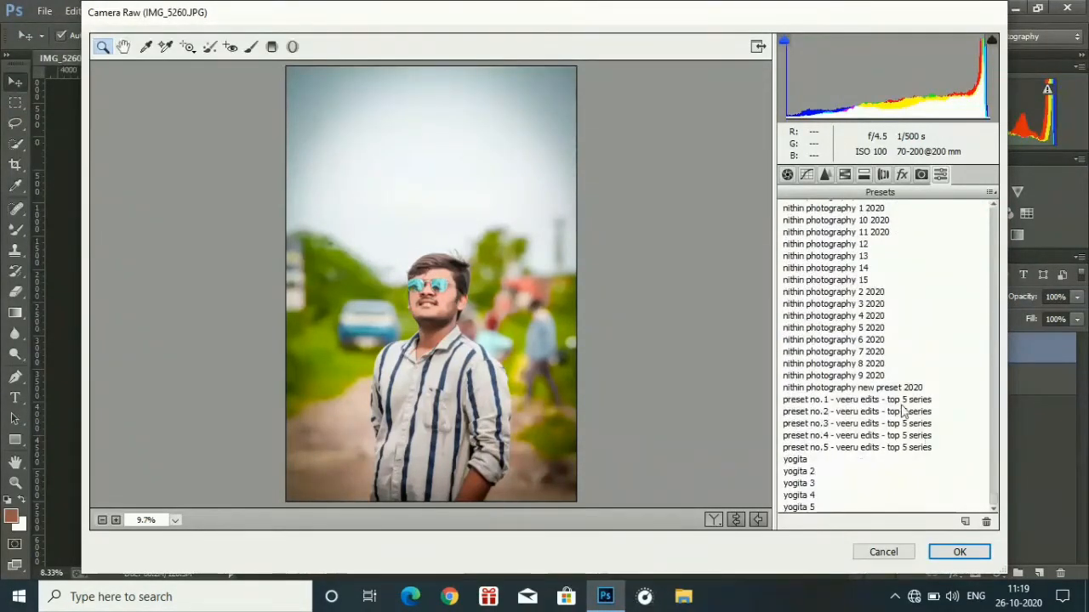
{"action": "left_click", "coordinate": [853, 388]}
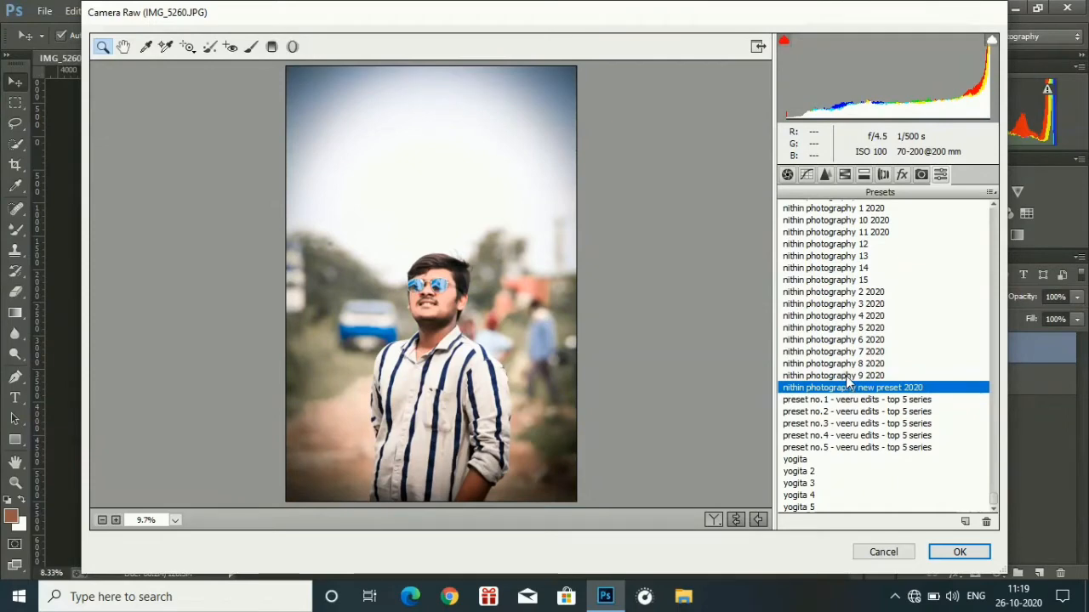
{"action": "left_click", "coordinate": [845, 377]}
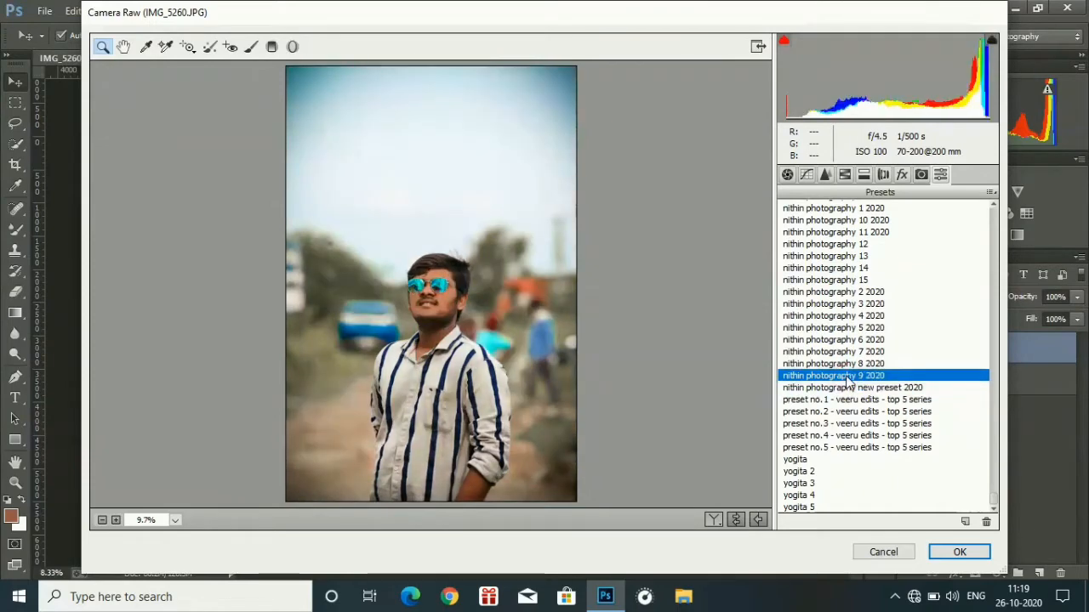
Set the post-crop vignetting amount to -20 in the Camera Raw effects.
{"action": "left_click", "coordinate": [845, 175]}
{"action": "left_click", "coordinate": [902, 175]}
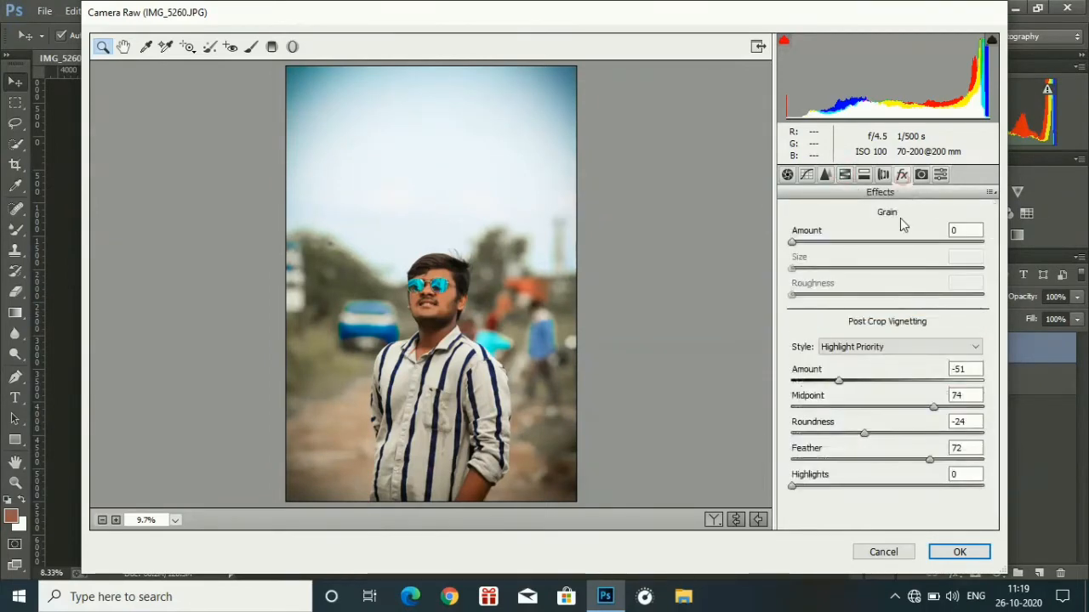
{"action": "left_click_drag", "start_coordinate": [841, 380], "coordinate": [872, 385]}
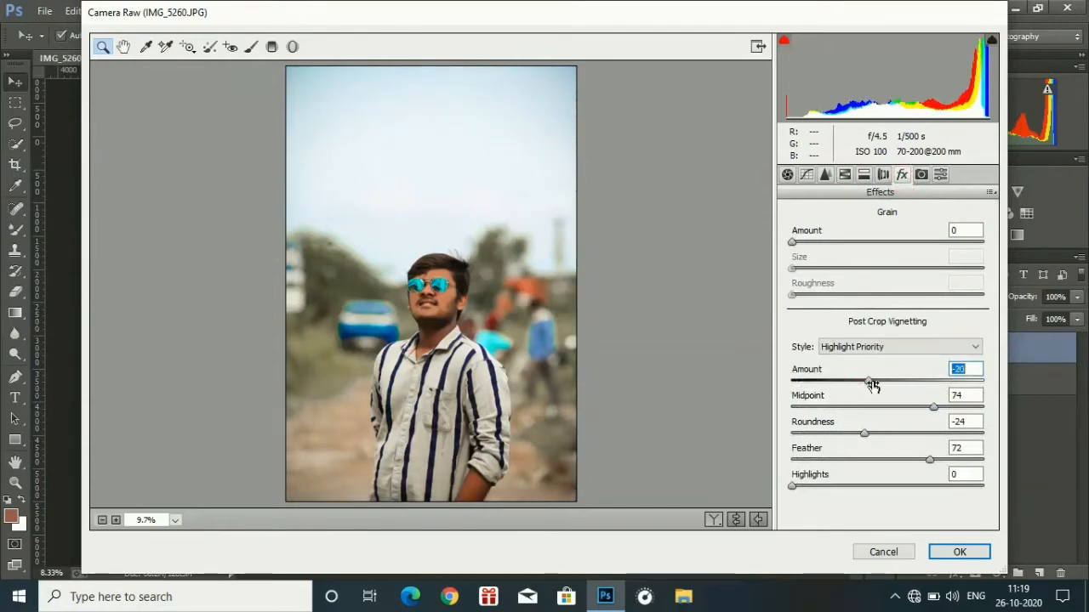
Reset the post-crop vignetting amount to 0 and slightly raise the Oranges luminance in the HSL adjustments.
{"action": "double_click", "coordinate": [874, 383]}
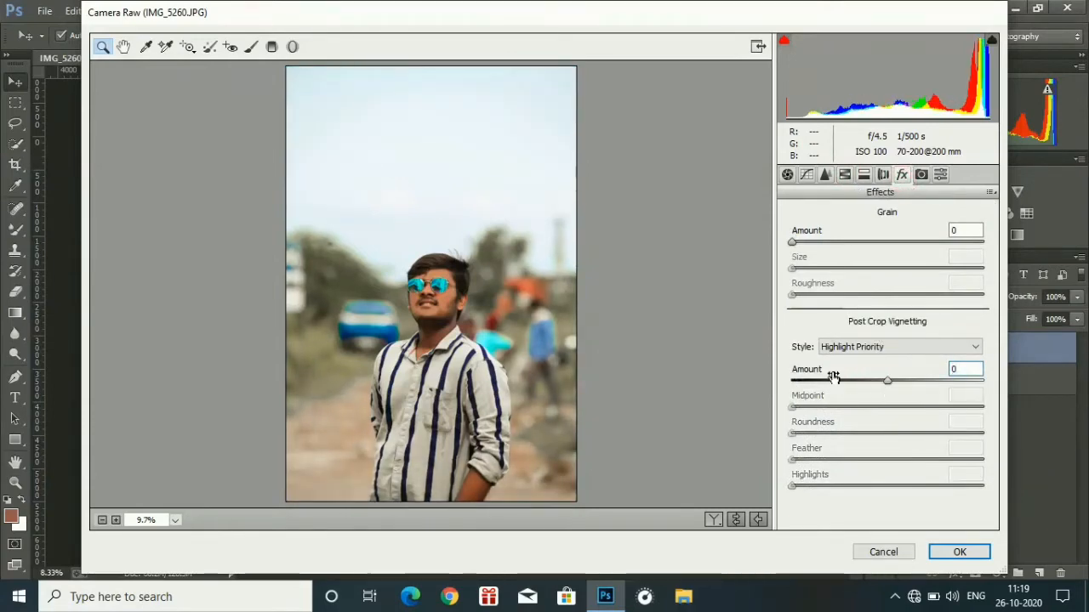
{"action": "left_click", "coordinate": [844, 175]}
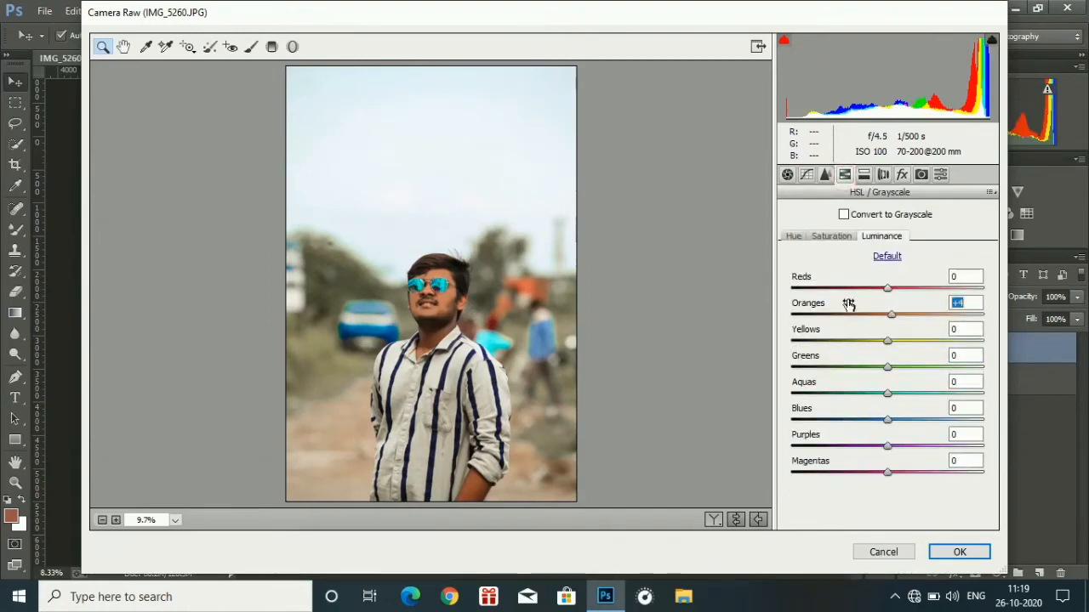
{"action": "left_click_drag", "start_coordinate": [848, 304], "coordinate": [859, 272]}
Set the HSL saturation to +11 for Greens, +36 for Yellows, +99 for Blues and -100 for Aquas.
{"action": "left_click", "coordinate": [847, 244]}
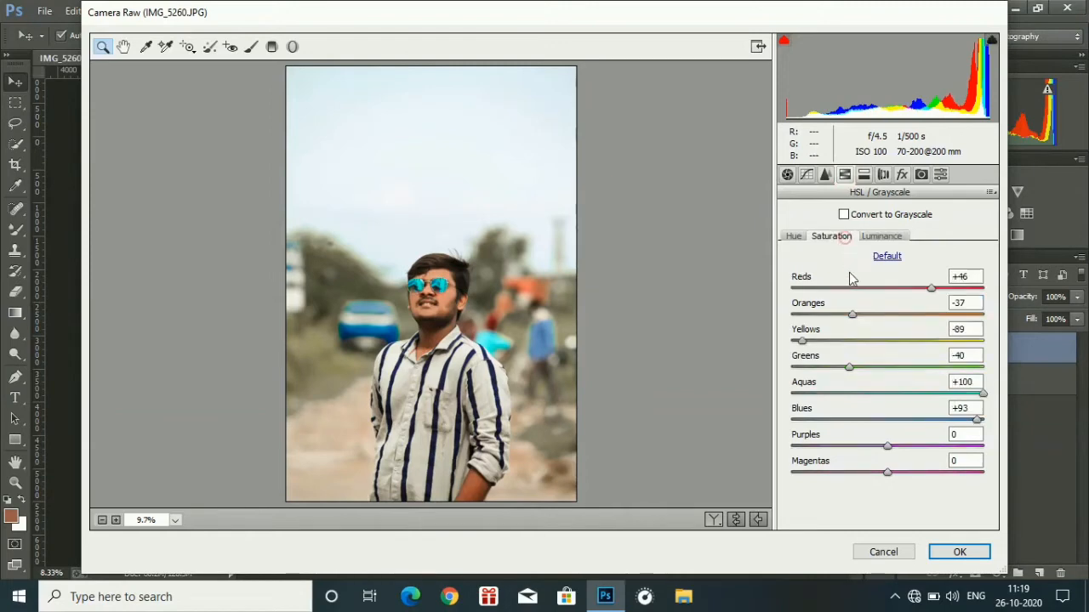
{"action": "left_click_drag", "start_coordinate": [835, 346], "coordinate": [872, 376]}
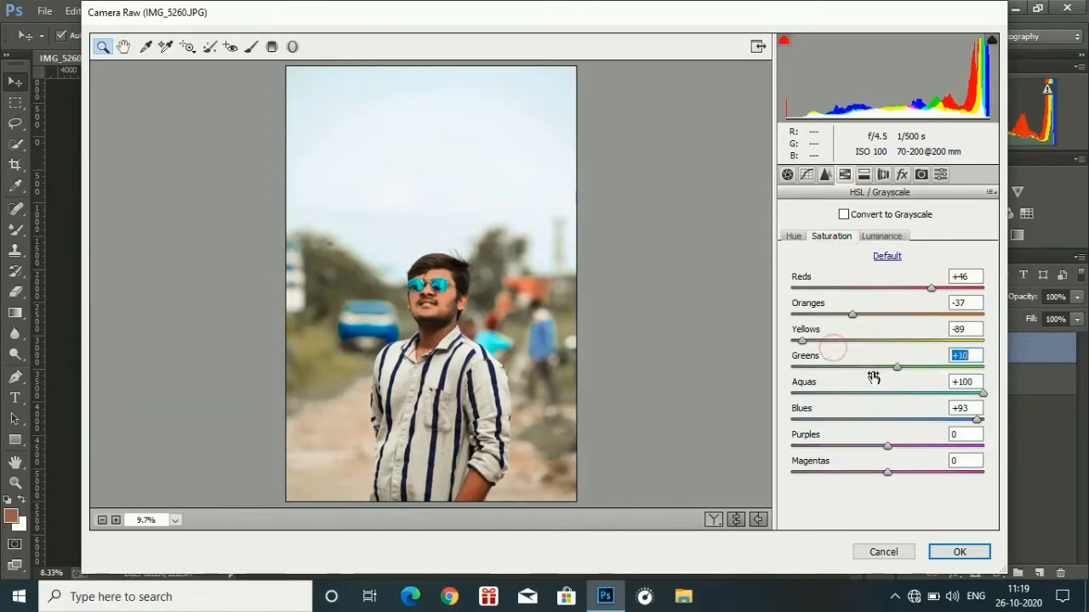
{"action": "left_click_drag", "start_coordinate": [806, 330], "coordinate": [904, 364]}
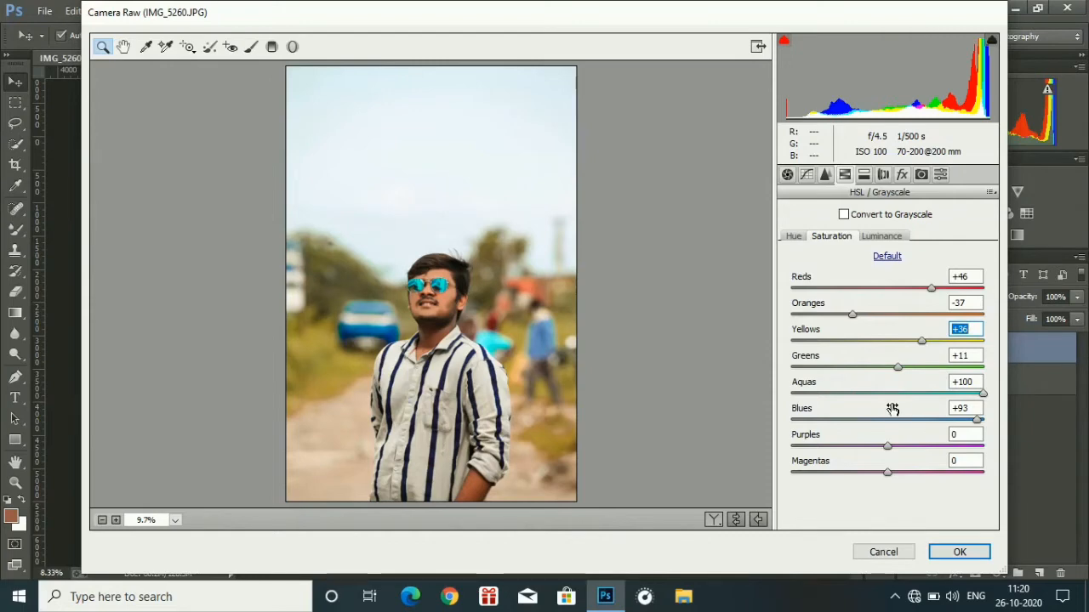
{"action": "left_click_drag", "start_coordinate": [890, 407], "coordinate": [908, 414]}
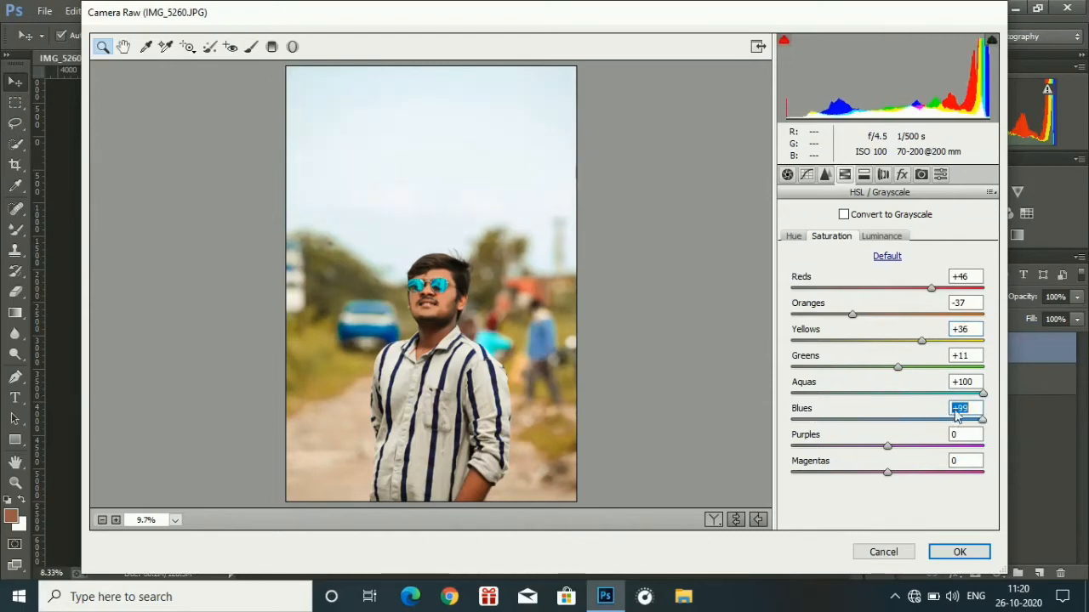
{"action": "left_click_drag", "start_coordinate": [958, 382], "coordinate": [648, 386]}
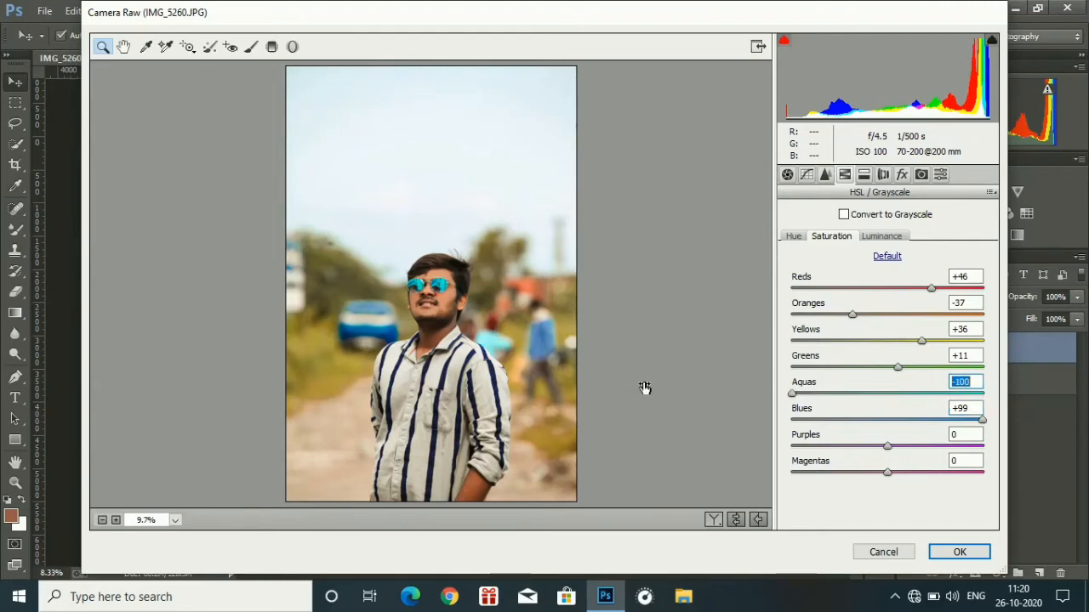
Set the HSL hue to -100 for Greens and +100 for Aquas.
{"action": "left_click", "coordinate": [794, 239]}
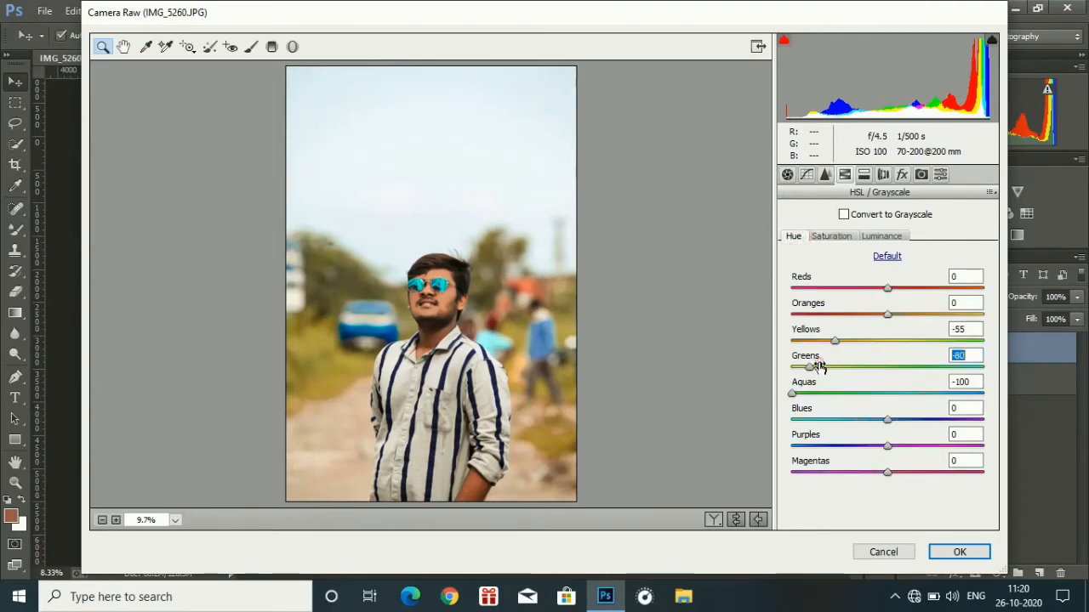
{"action": "left_click_drag", "start_coordinate": [819, 367], "coordinate": [726, 409]}
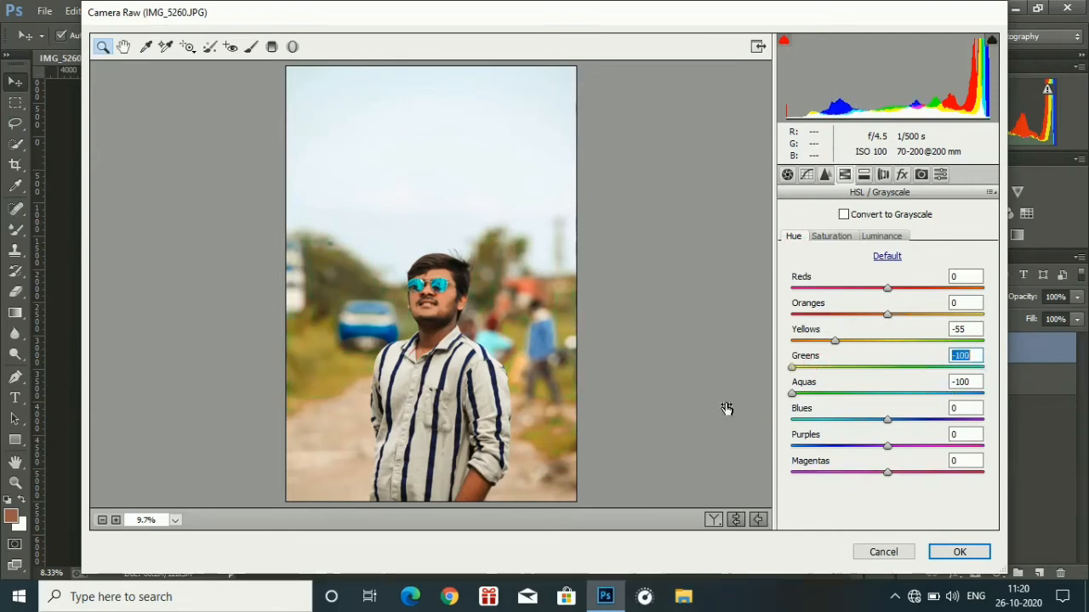
{"action": "left_click", "coordinate": [825, 387]}
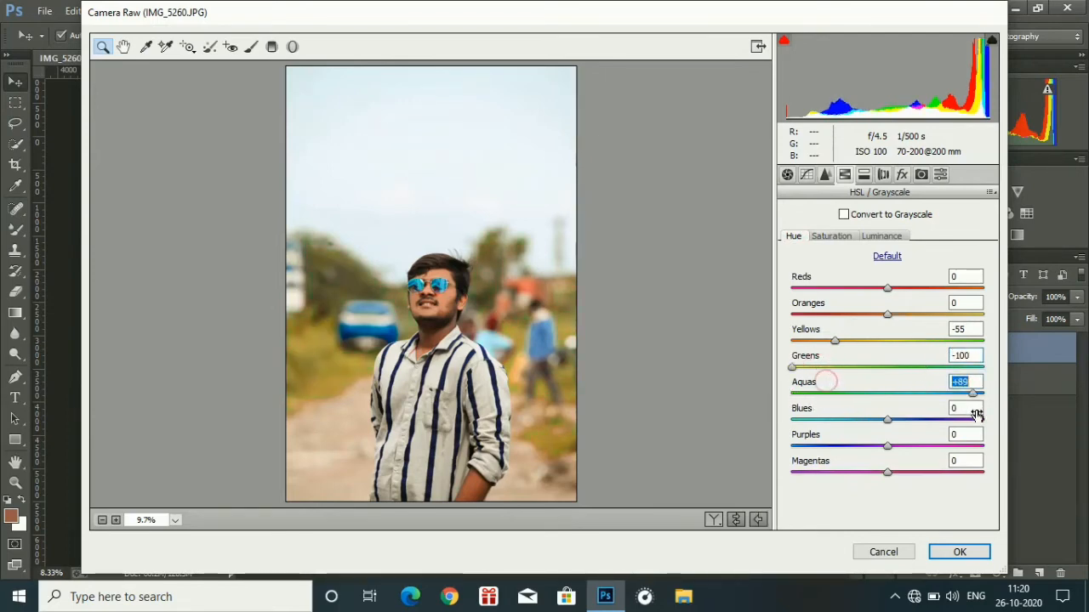
{"action": "left_click_drag", "start_coordinate": [713, 445], "coordinate": [1033, 427]}
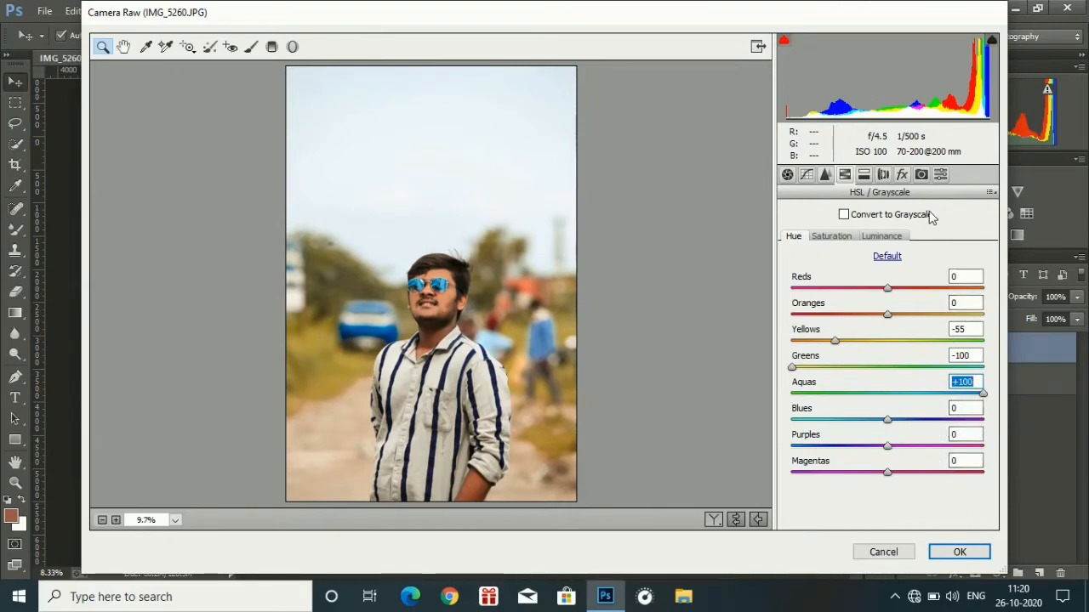
Set the camera calibration saturation to +72 for blue primary and +34 for green primary, slightly raise red primary, and apply the filter.
{"action": "left_click", "coordinate": [921, 175]}
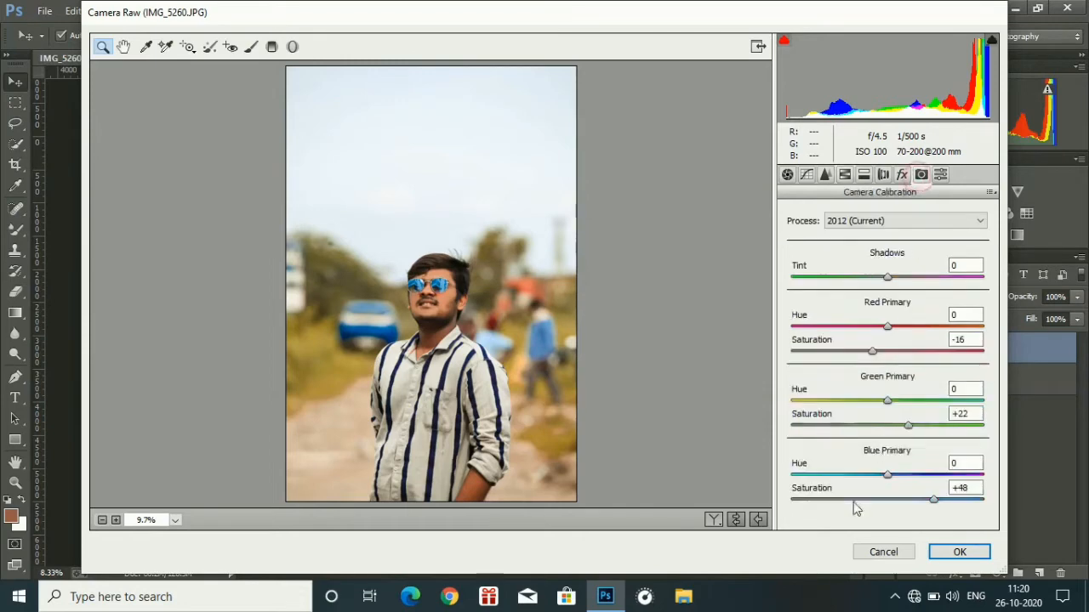
{"action": "left_click_drag", "start_coordinate": [851, 489], "coordinate": [870, 502]}
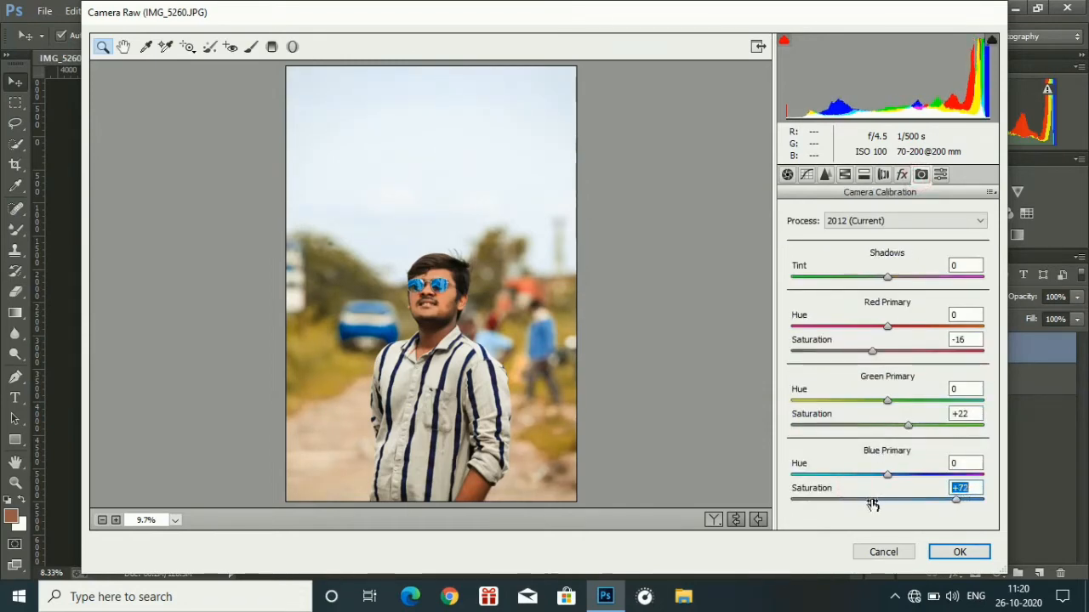
{"action": "left_click", "coordinate": [869, 420]}
{"action": "left_click_drag", "start_coordinate": [868, 420], "coordinate": [877, 420]}
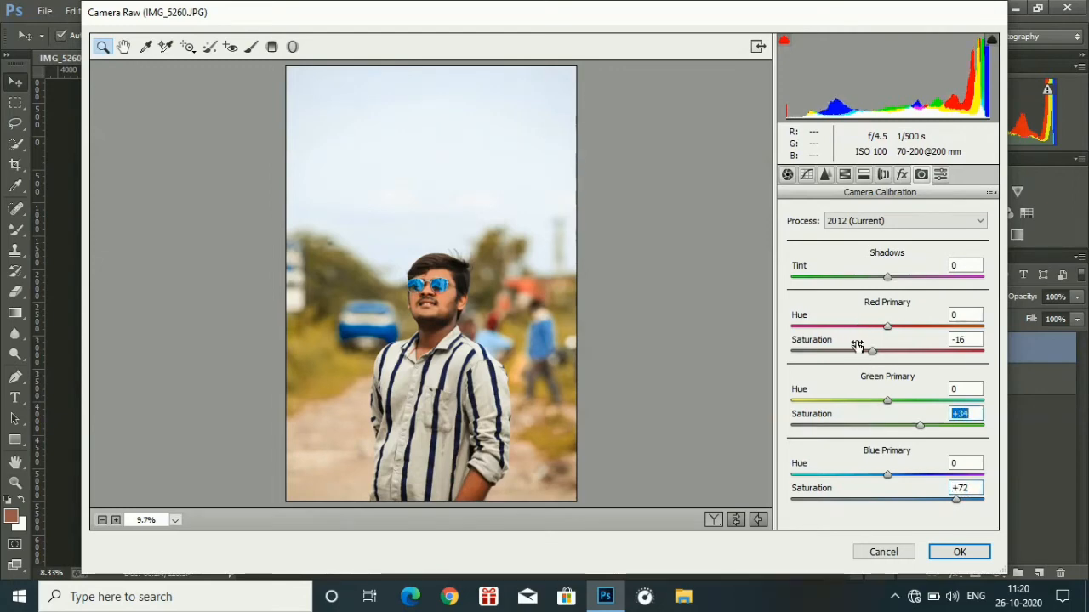
{"action": "left_click", "coordinate": [858, 351]}
{"action": "left_click_drag", "start_coordinate": [858, 351], "coordinate": [861, 351]}
{"action": "left_click", "coordinate": [959, 552]}
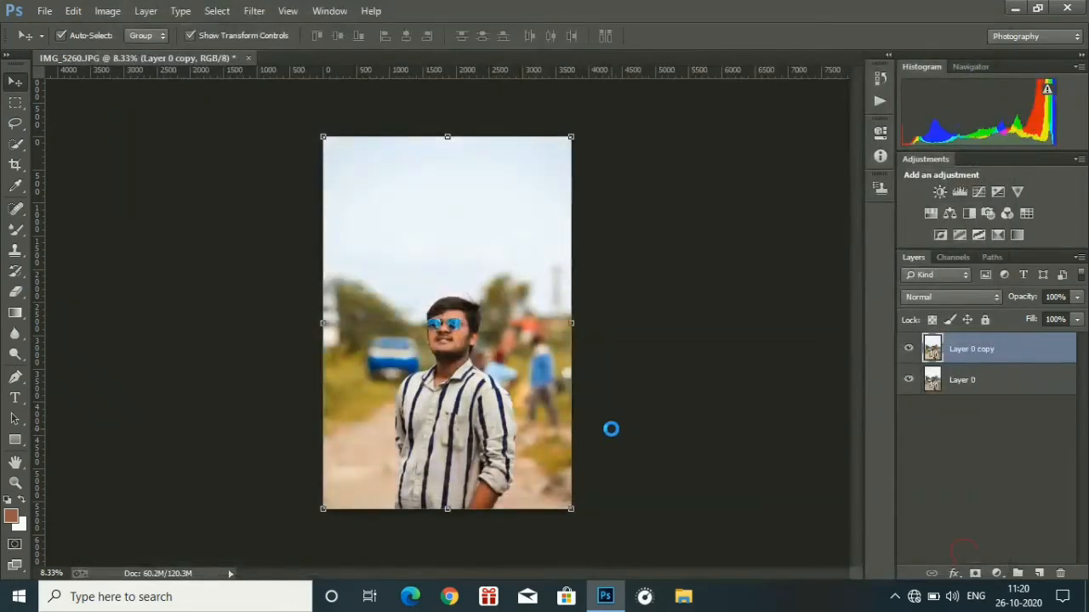
Create a new white RGB document of 16.02 by 11.99 cm at 100 pixels/centimeter and dock its window beside the portrait.
{"action": "left_click", "coordinate": [16, 482]}
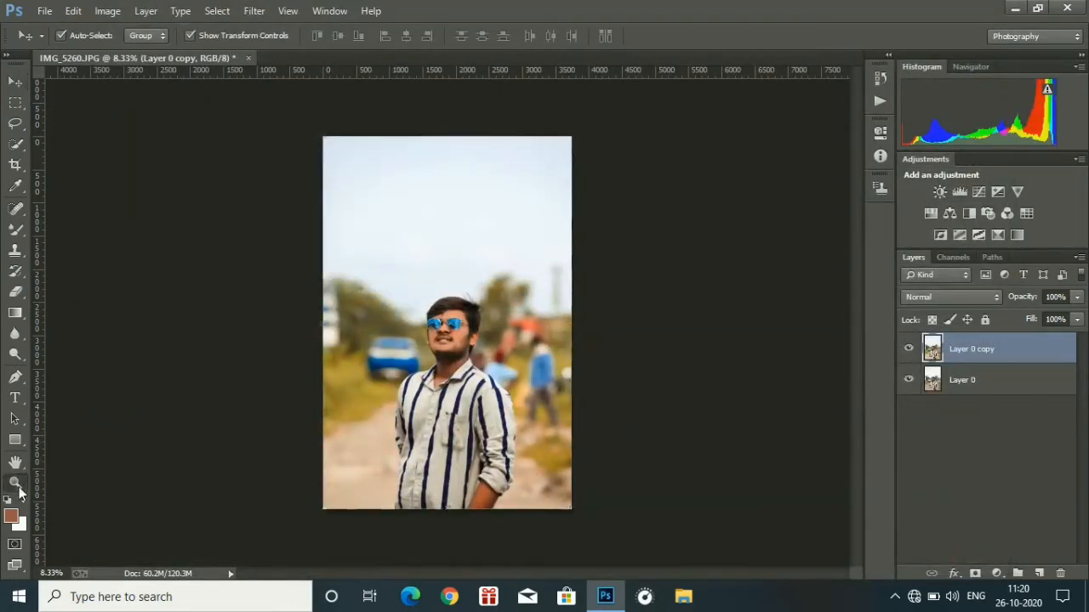
{"action": "left_click_drag", "start_coordinate": [455, 329], "coordinate": [476, 340]}
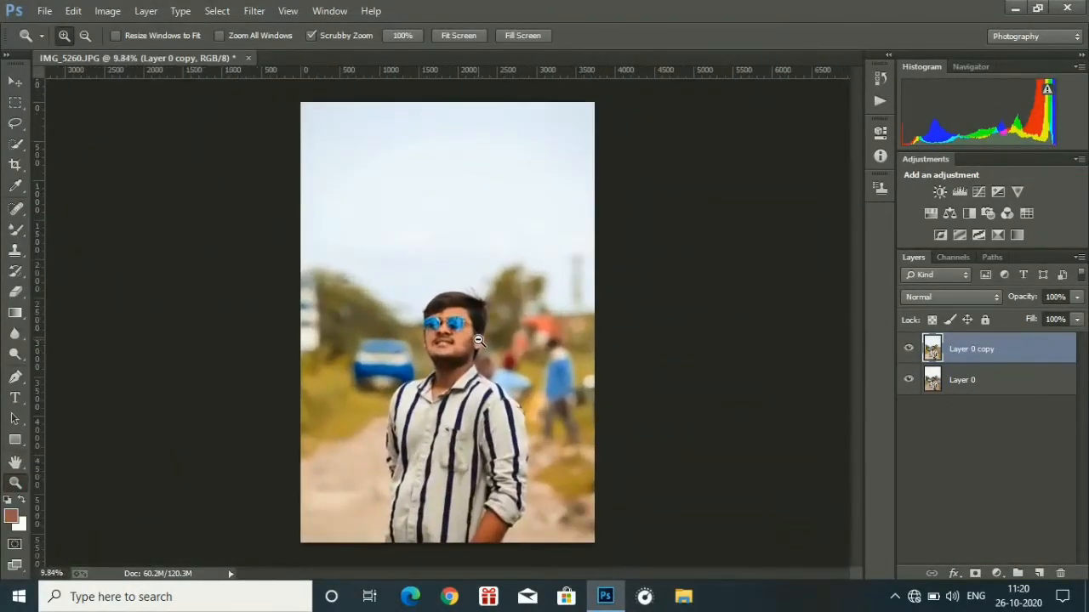
{"action": "left_click", "coordinate": [44, 10]}
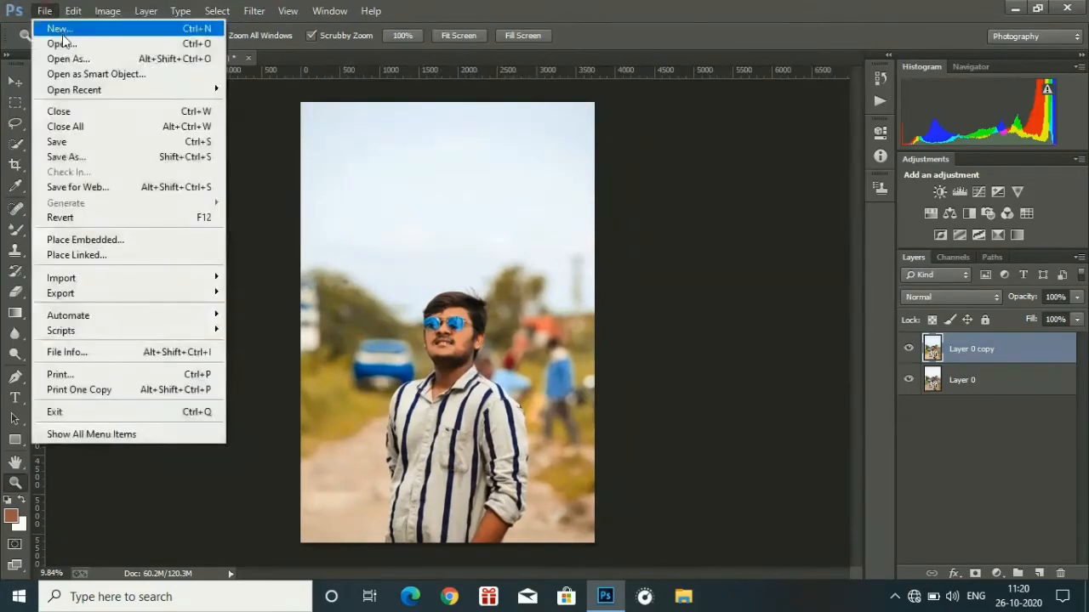
{"action": "left_click", "coordinate": [44, 10]}
{"action": "key", "text": "ctrl+n"}
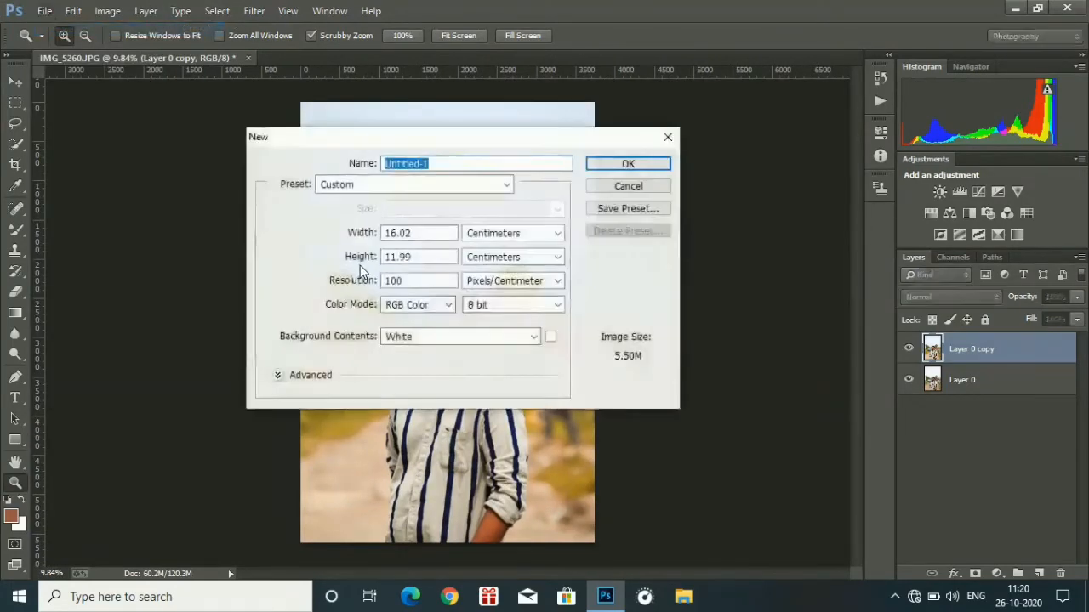
{"action": "left_click", "coordinate": [637, 166]}
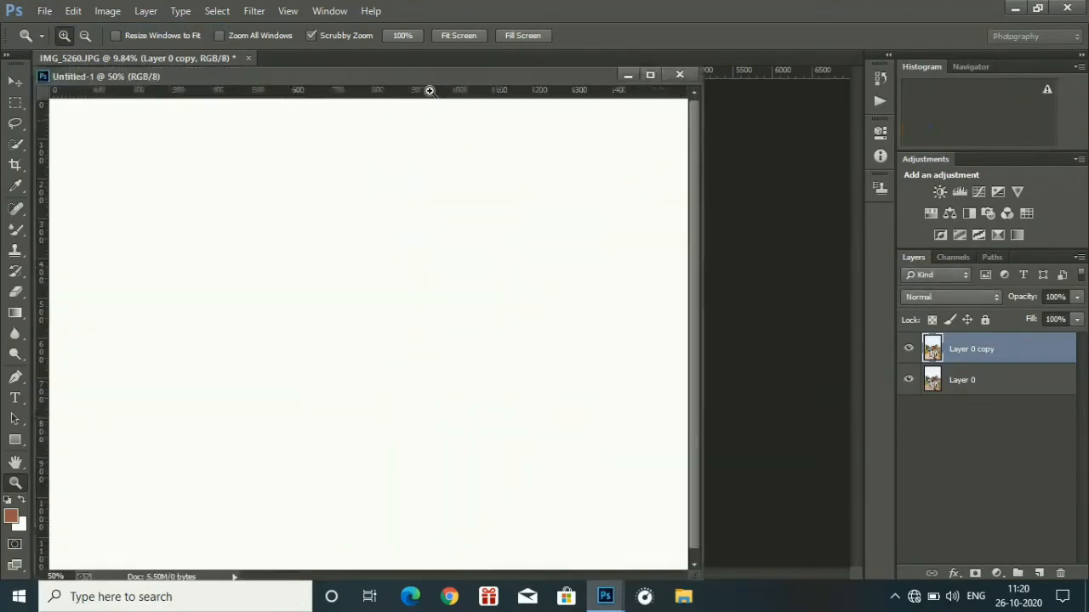
{"action": "left_click_drag", "start_coordinate": [408, 78], "coordinate": [588, 62]}
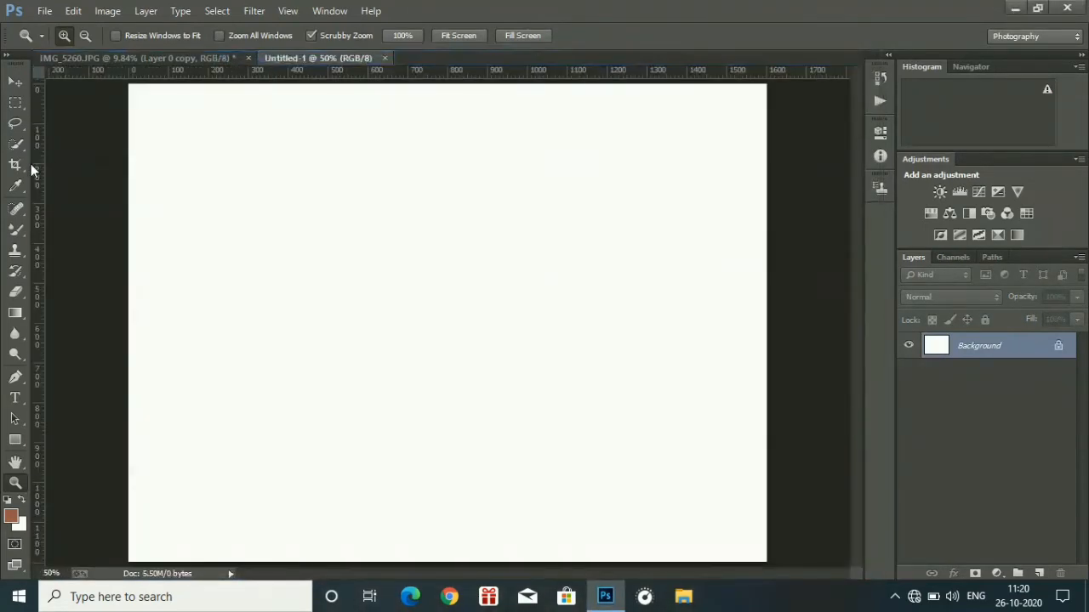
Set the foreground color to bright blue #1ad7ff and fill the blank canvas with a linear gradient fading to white from top to bottom.
{"action": "left_click", "coordinate": [14, 315]}
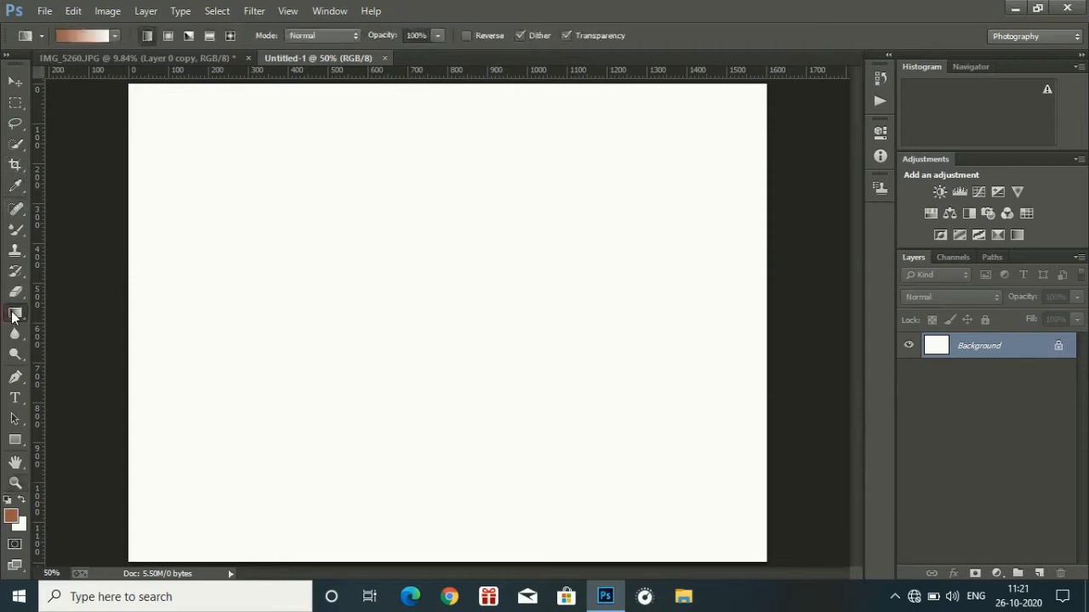
{"action": "left_click", "coordinate": [10, 516]}
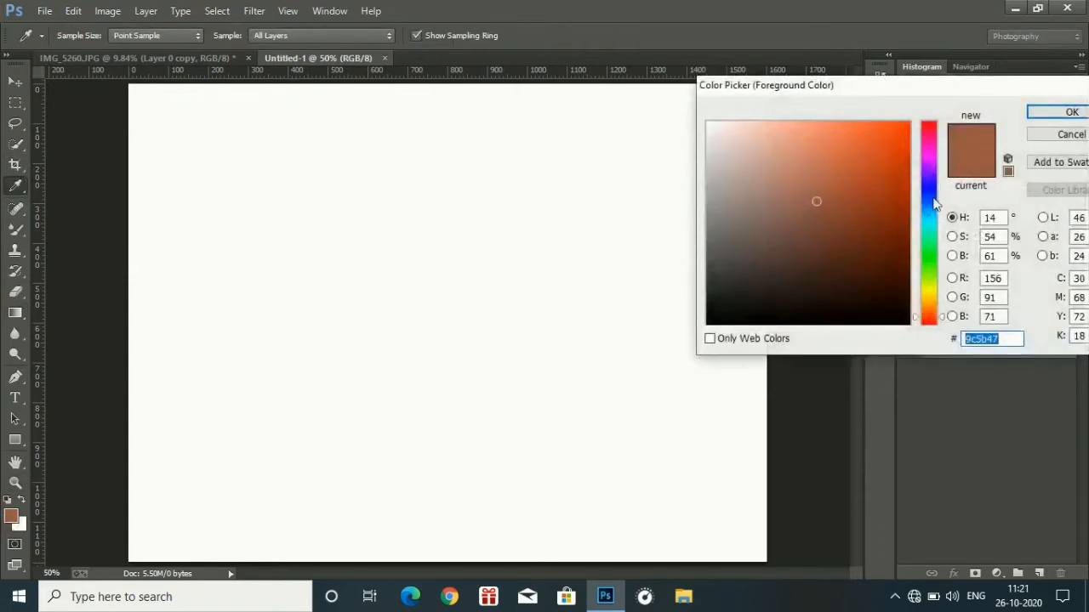
{"action": "left_click", "coordinate": [934, 199]}
{"action": "left_click_drag", "start_coordinate": [876, 149], "coordinate": [853, 149]}
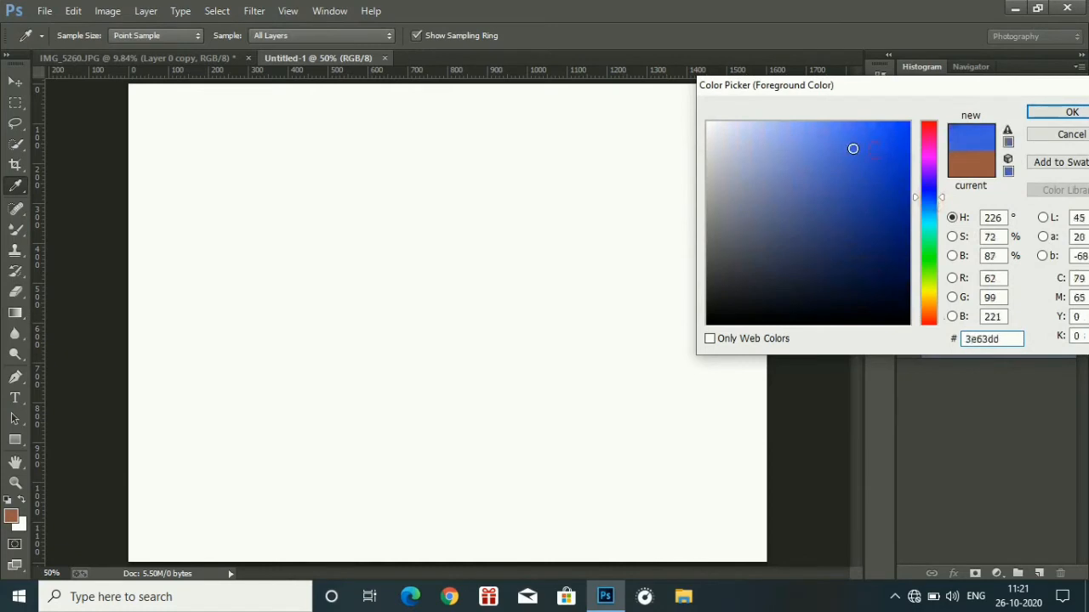
{"action": "left_click", "coordinate": [928, 222]}
{"action": "left_click_drag", "start_coordinate": [927, 222], "coordinate": [927, 218]}
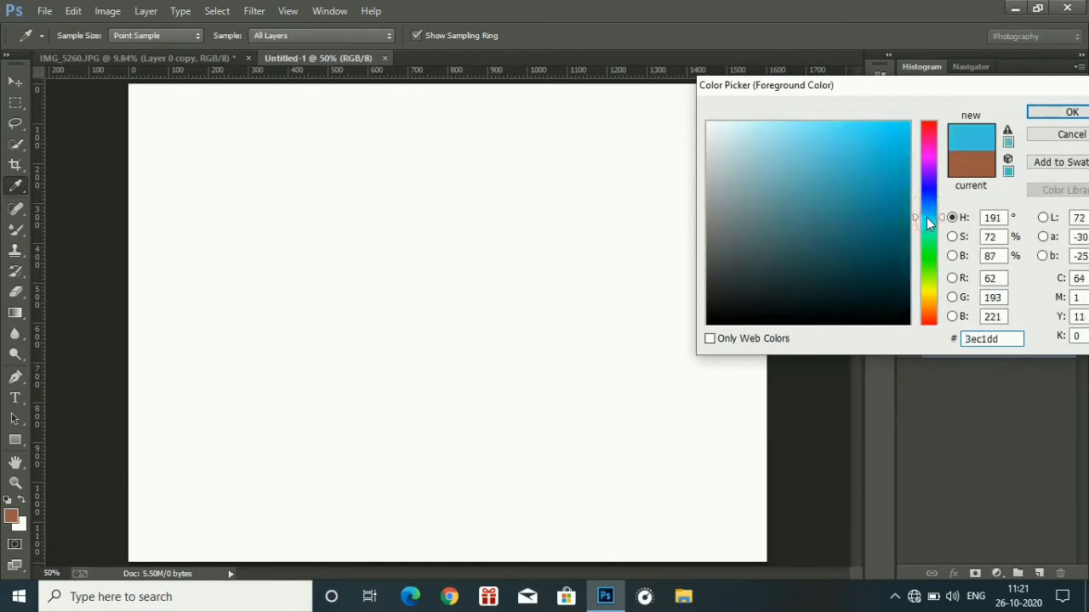
{"action": "left_click_drag", "start_coordinate": [853, 148], "coordinate": [889, 119]}
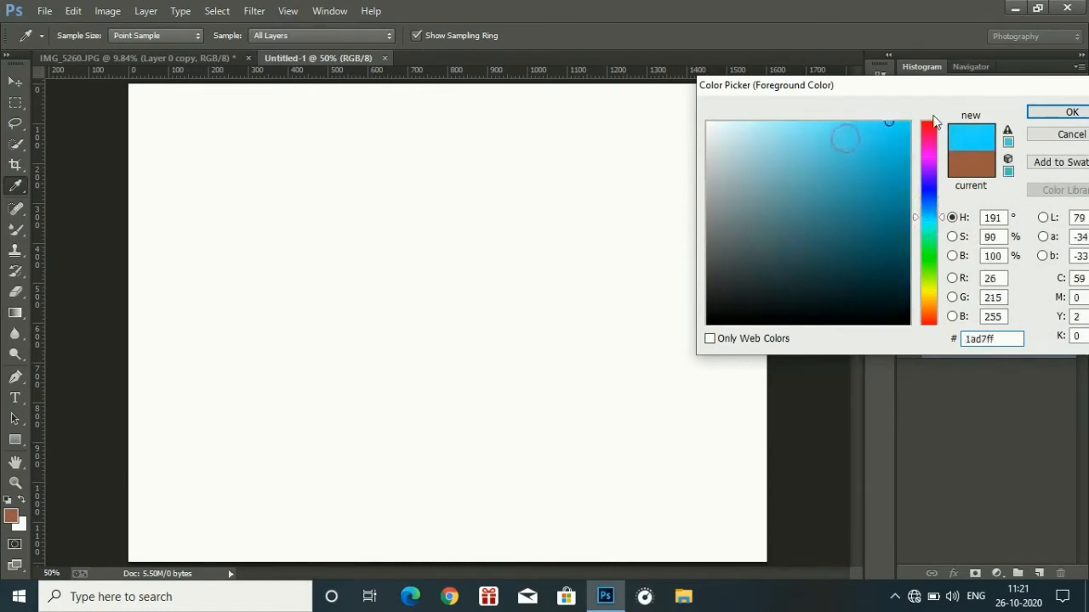
{"action": "left_click", "coordinate": [1042, 116]}
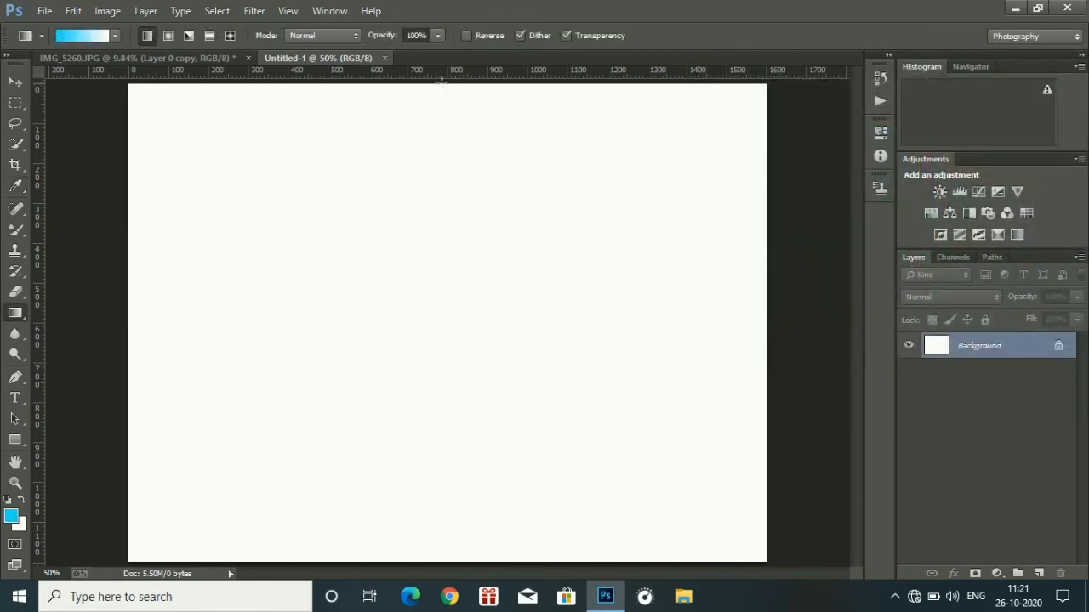
{"action": "left_click_drag", "start_coordinate": [441, 85], "coordinate": [438, 560]}
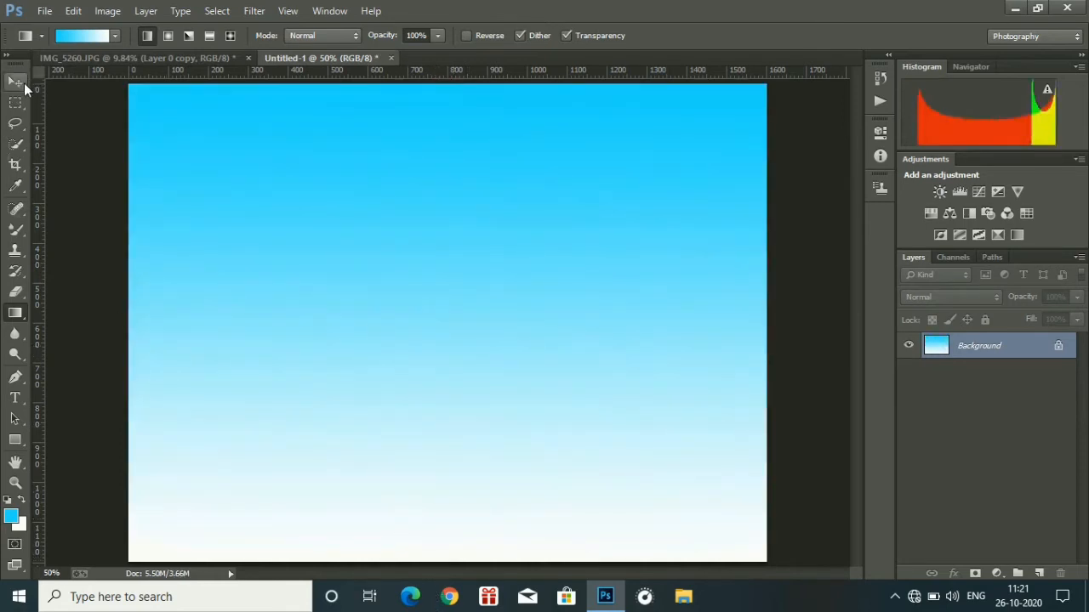
Unlock the gradient's Background layer and move a copy of it into the IMG_5260.JPG portrait over the sky.
{"action": "left_click", "coordinate": [17, 83]}
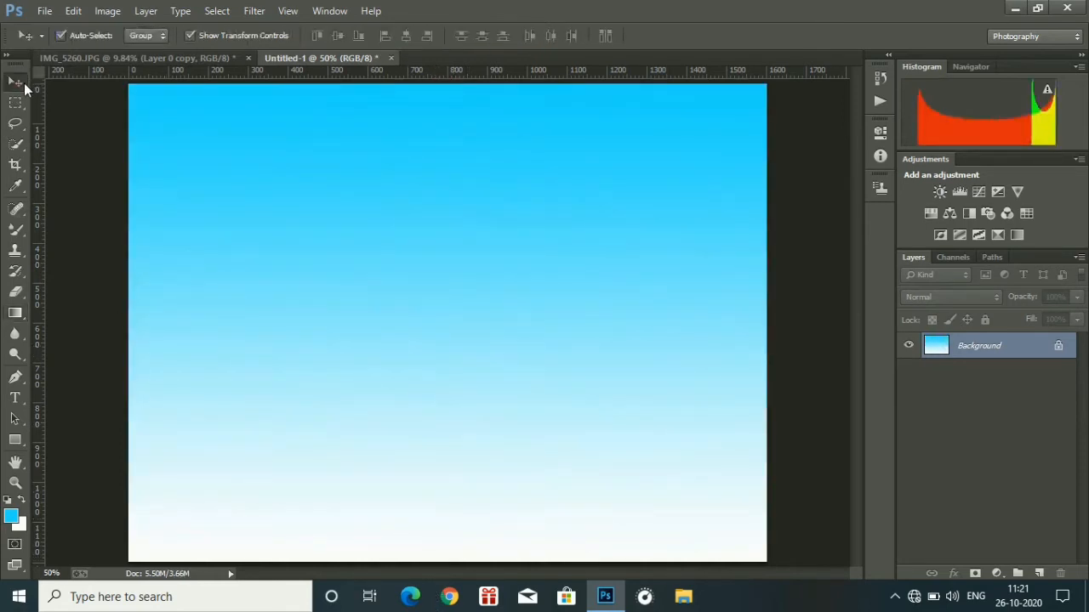
{"action": "left_click", "coordinate": [1058, 347]}
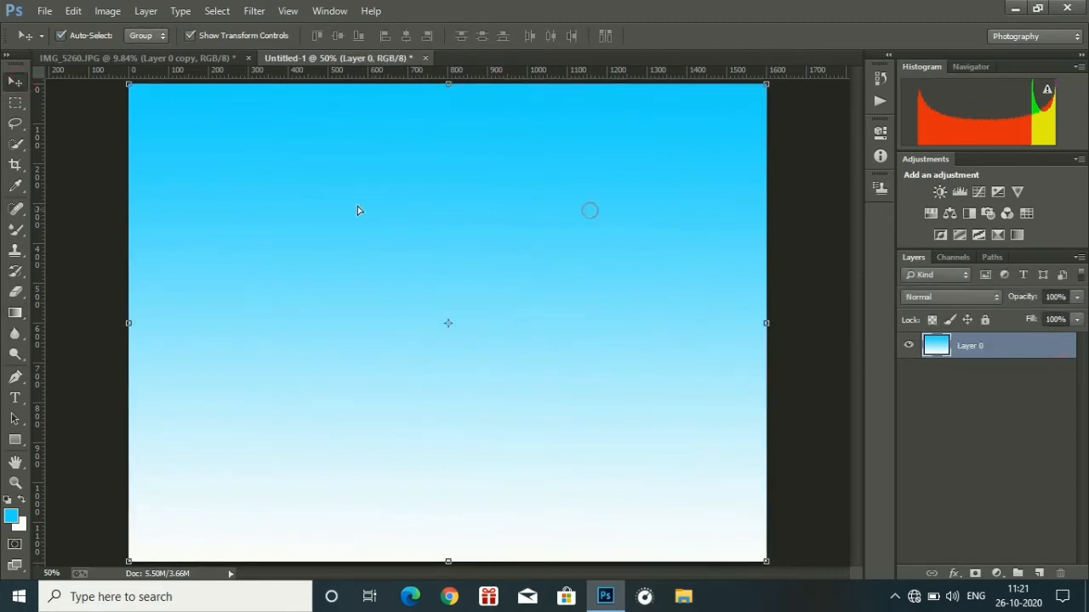
{"action": "left_click_drag", "start_coordinate": [357, 210], "coordinate": [471, 147]}
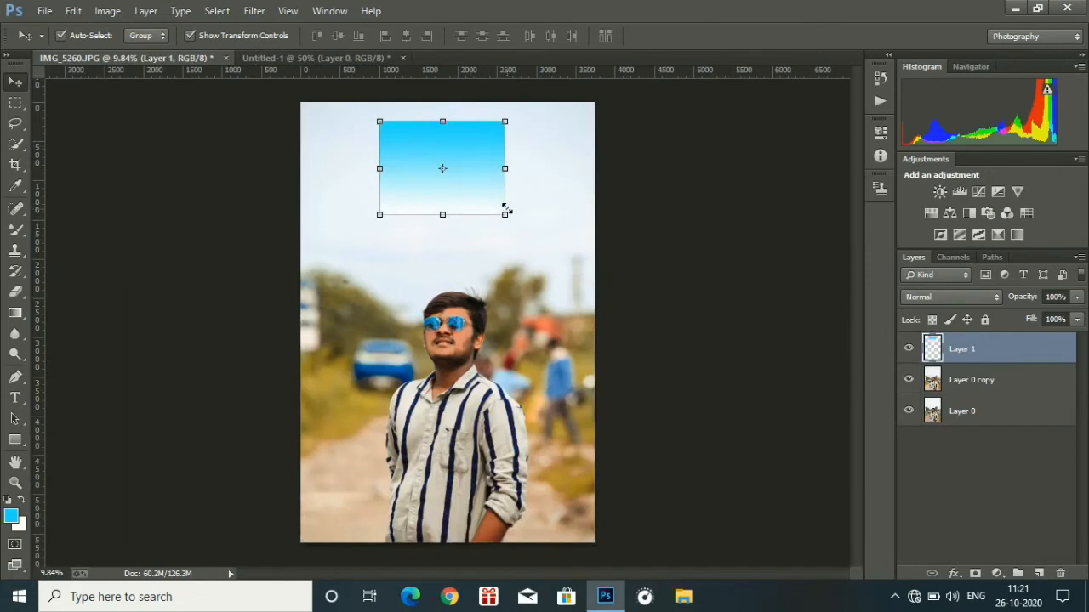
Scale the gradient layer to about 336% width and 268% height and position it to cover the sky down to the hair.
{"action": "left_click_drag", "start_coordinate": [505, 215], "coordinate": [594, 253]}
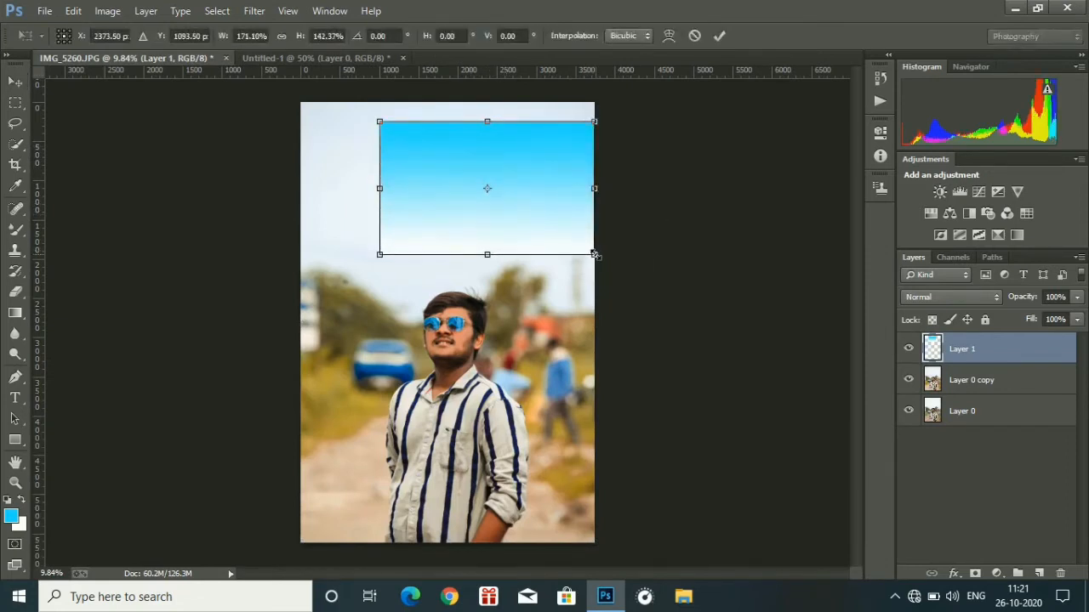
{"action": "left_click_drag", "start_coordinate": [379, 122], "coordinate": [220, 30]}
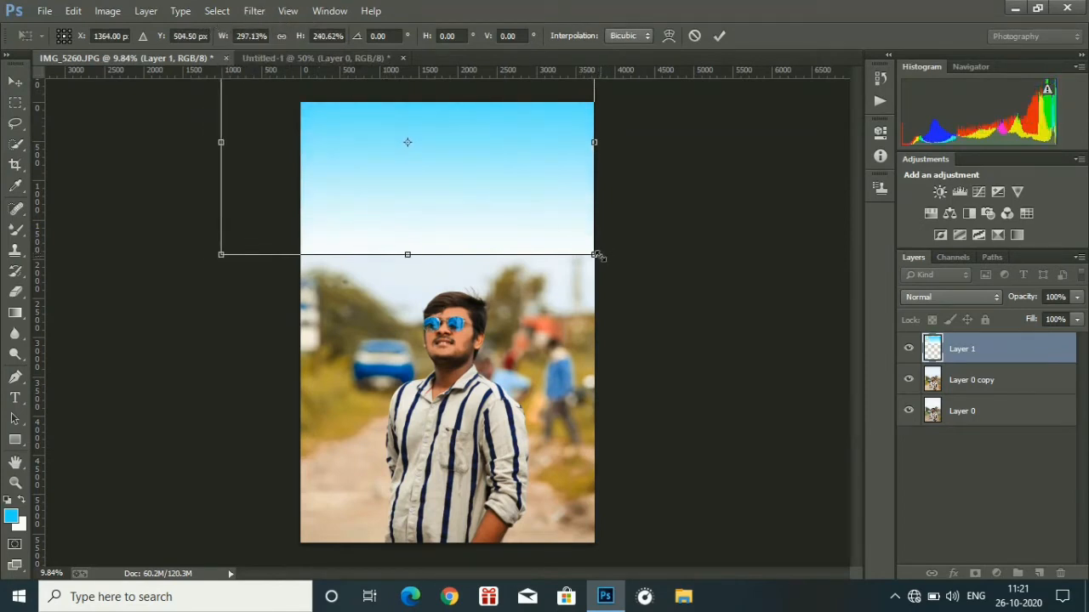
{"action": "left_click_drag", "start_coordinate": [595, 254], "coordinate": [630, 267]}
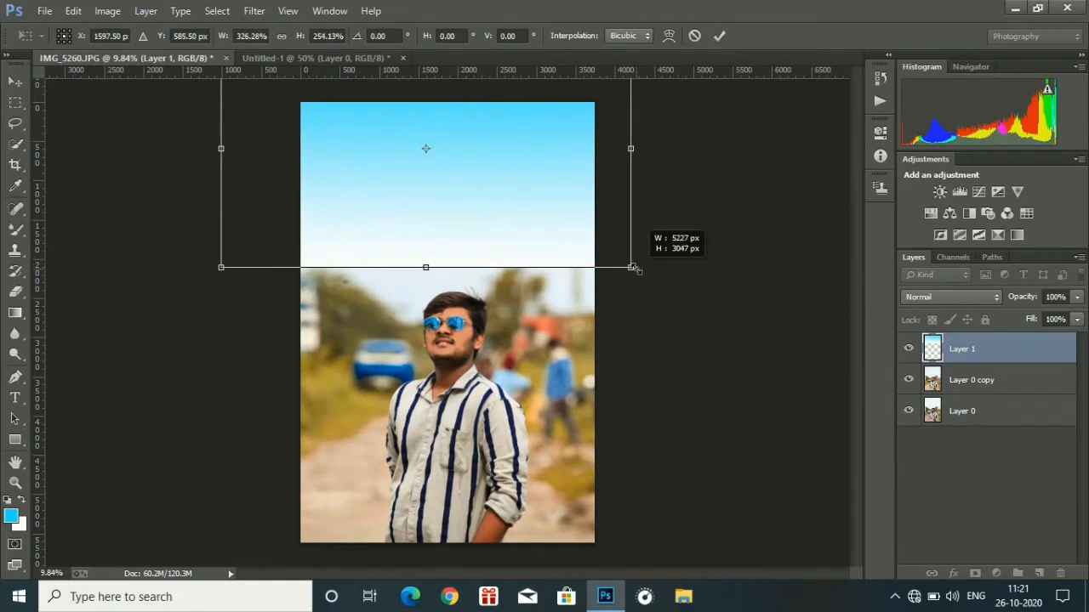
{"action": "left_click_drag", "start_coordinate": [632, 268], "coordinate": [645, 281]}
{"action": "left_click_drag", "start_coordinate": [538, 201], "coordinate": [541, 213]}
Try the Screen blend mode on the gradient layer and settle on Multiply.
{"action": "left_click", "coordinate": [934, 300]}
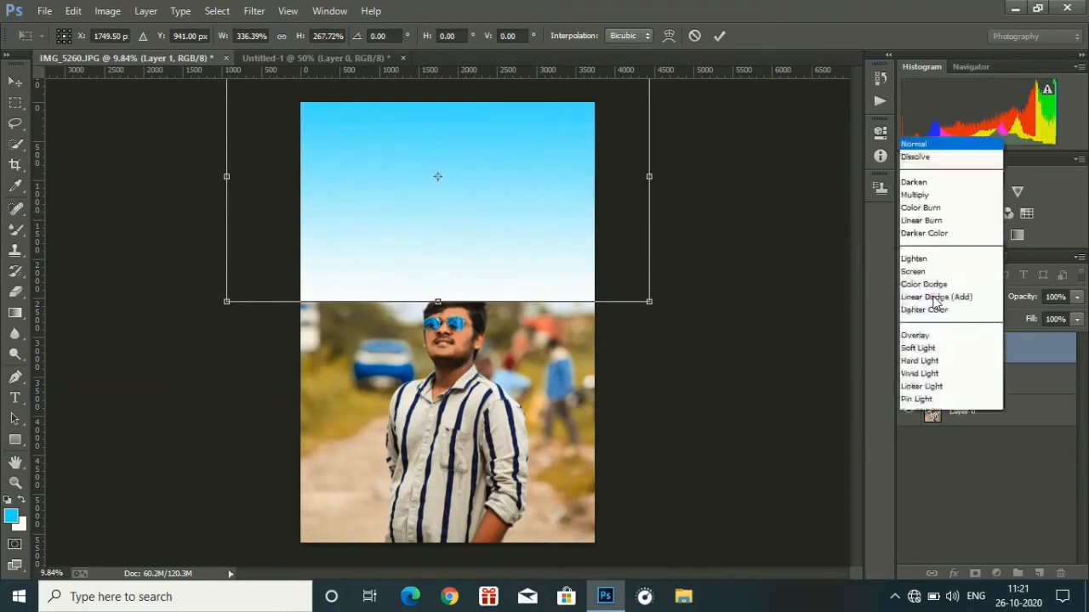
{"action": "left_click", "coordinate": [912, 136]}
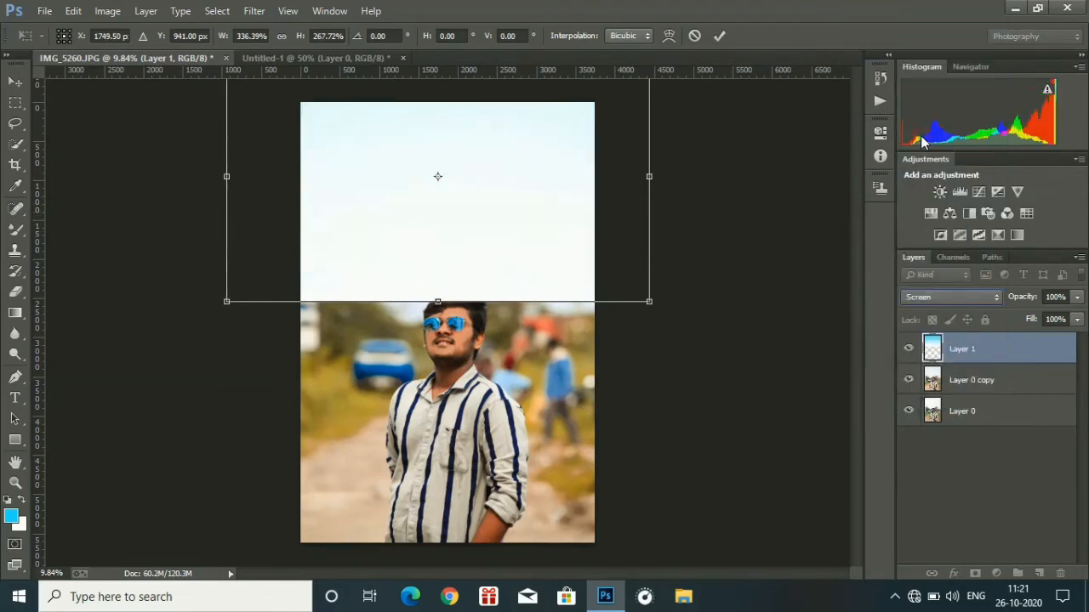
{"action": "left_click", "coordinate": [944, 299]}
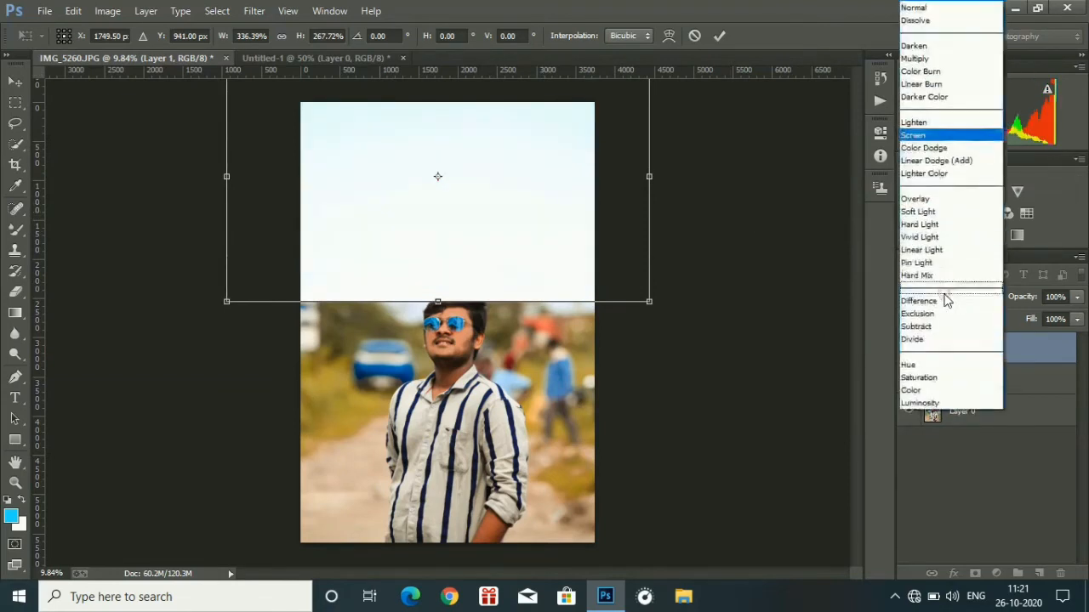
{"action": "left_click", "coordinate": [919, 58]}
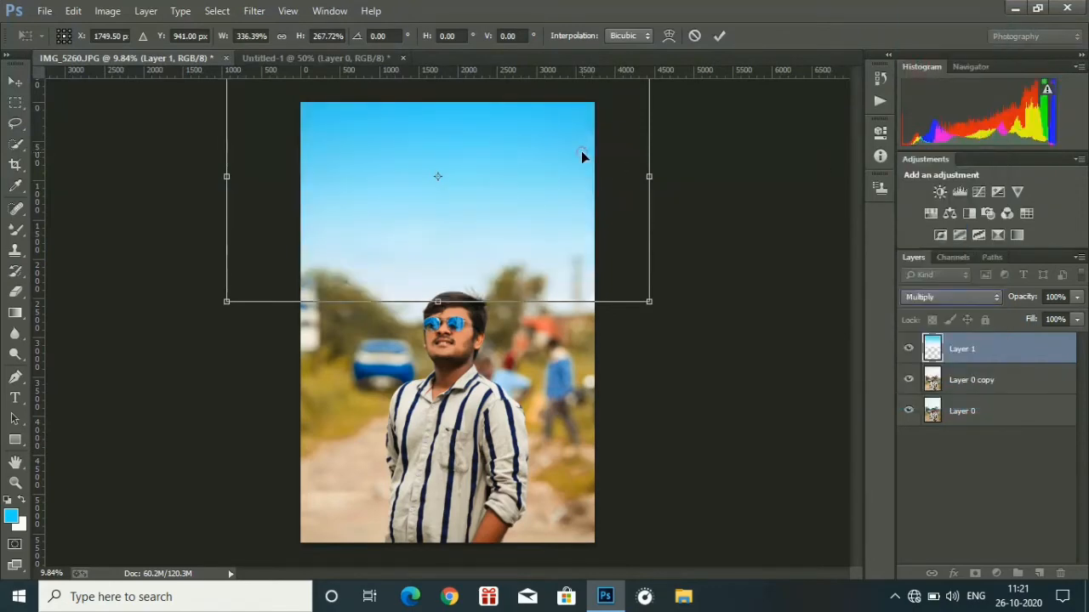
Shift the gradient layer slightly lower over the hair, apply the transform and hide the transform controls.
{"action": "mouse_move", "coordinate": [583, 158]}
{"action": "left_mouse_down"}
{"action": "mouse_move", "coordinate": [582, 175]}
{"action": "mouse_move", "coordinate": [581, 164]}
{"action": "left_mouse_up"}
{"action": "left_click", "coordinate": [718, 35]}
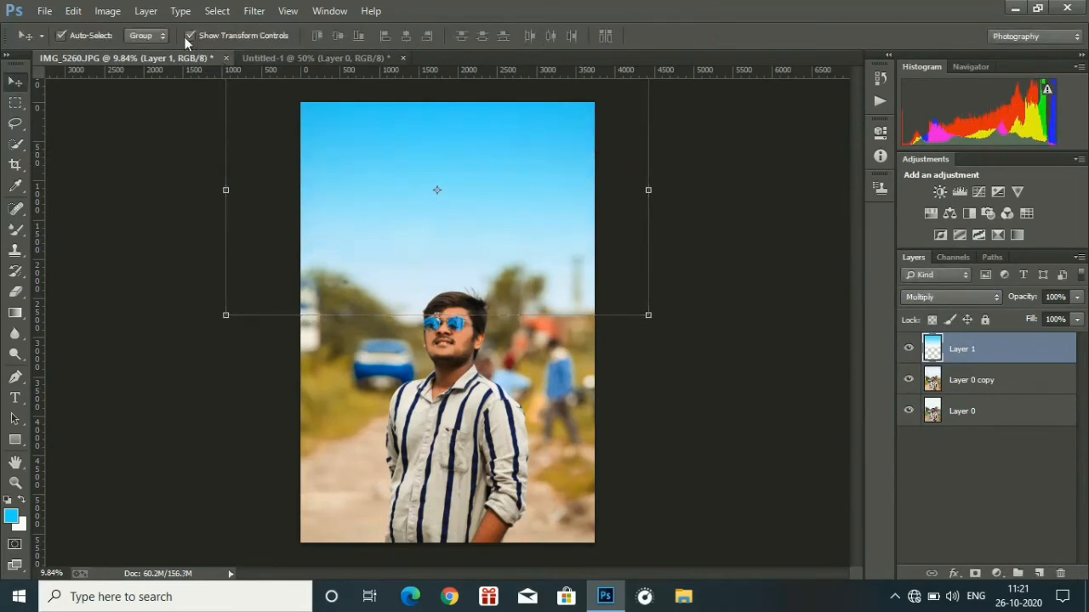
{"action": "left_click", "coordinate": [186, 36]}
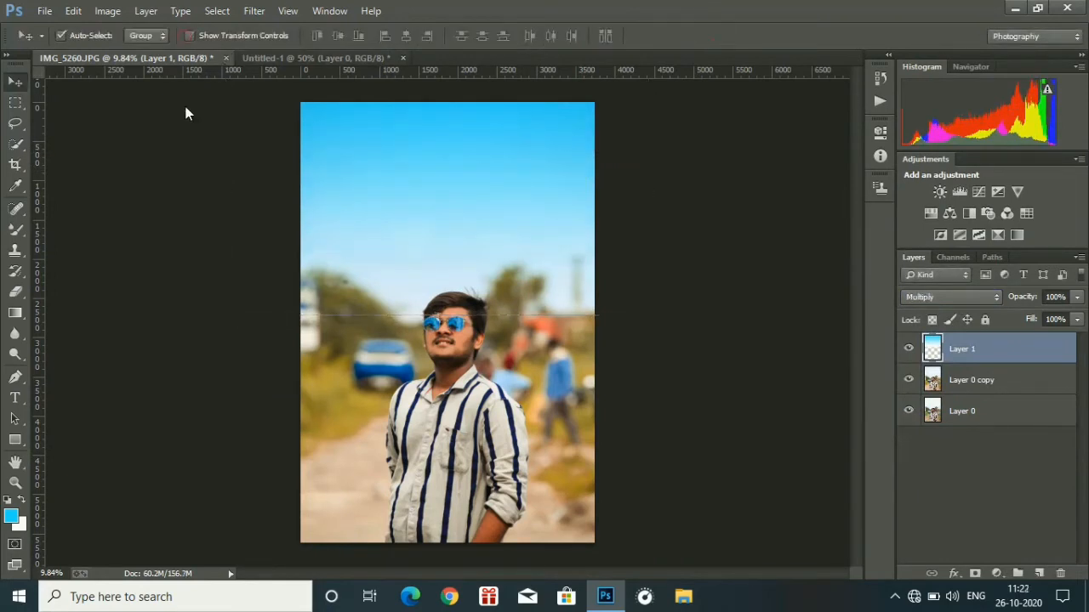
Merge the gradient layer down into Layer 0 copy and duplicate the merged layer.
{"action": "left_click", "coordinate": [15, 495]}
{"action": "left_click_drag", "start_coordinate": [455, 289], "coordinate": [415, 285]}
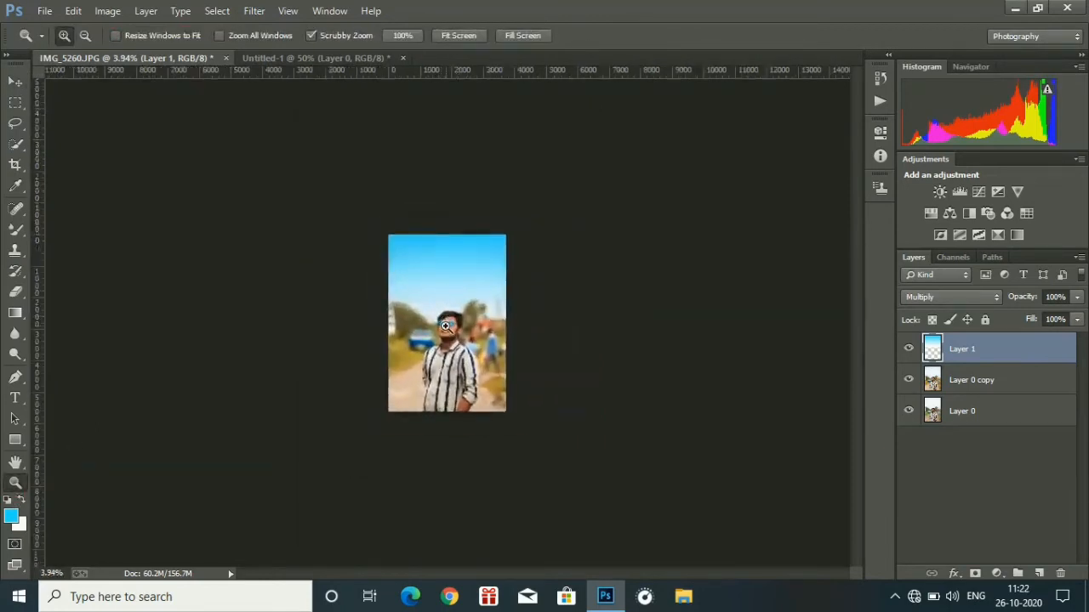
{"action": "left_click_drag", "start_coordinate": [443, 326], "coordinate": [491, 252]}
{"action": "left_click", "coordinate": [465, 35]}
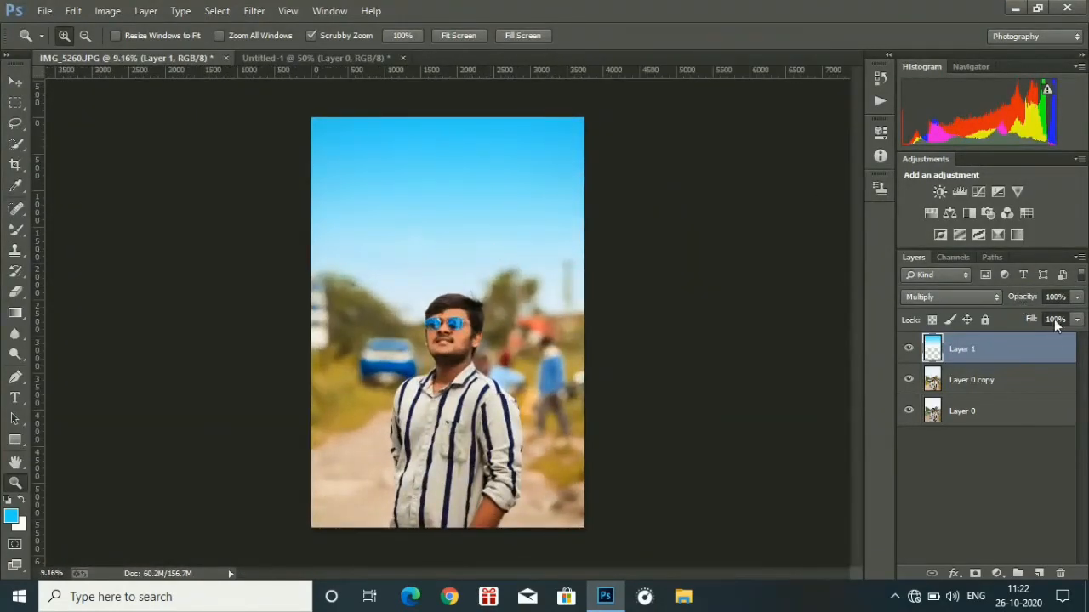
{"action": "right_click", "coordinate": [1041, 350]}
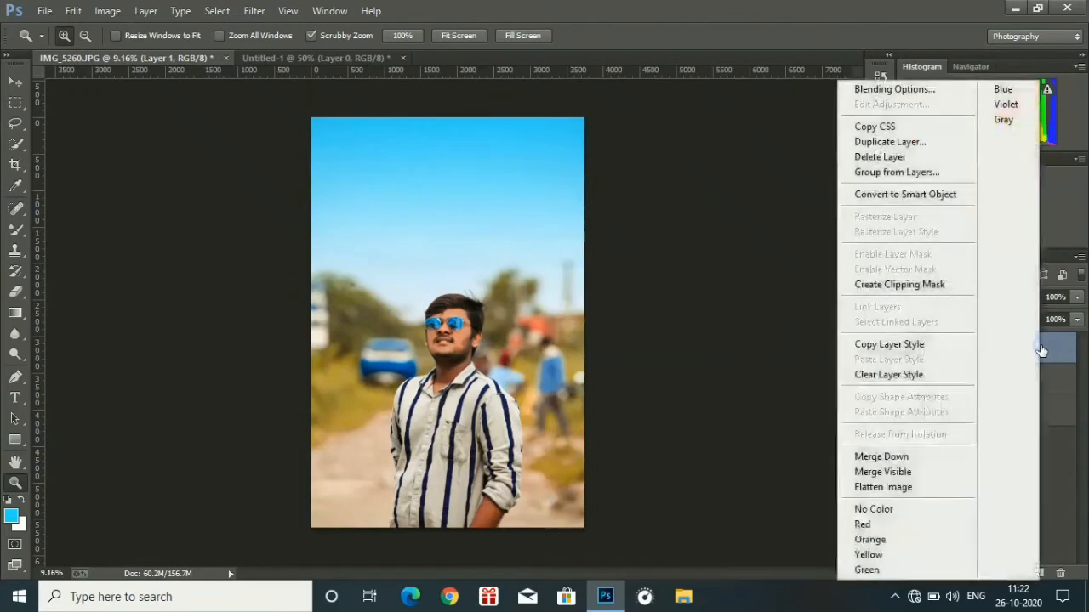
{"action": "left_click", "coordinate": [926, 461]}
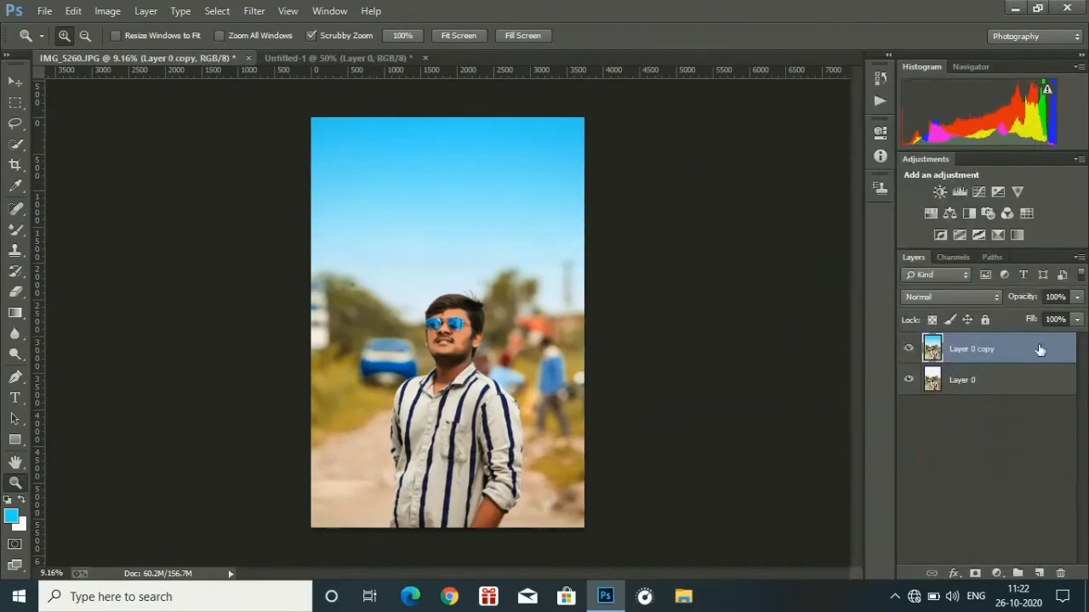
{"action": "left_click_drag", "start_coordinate": [1040, 346], "coordinate": [1039, 567]}
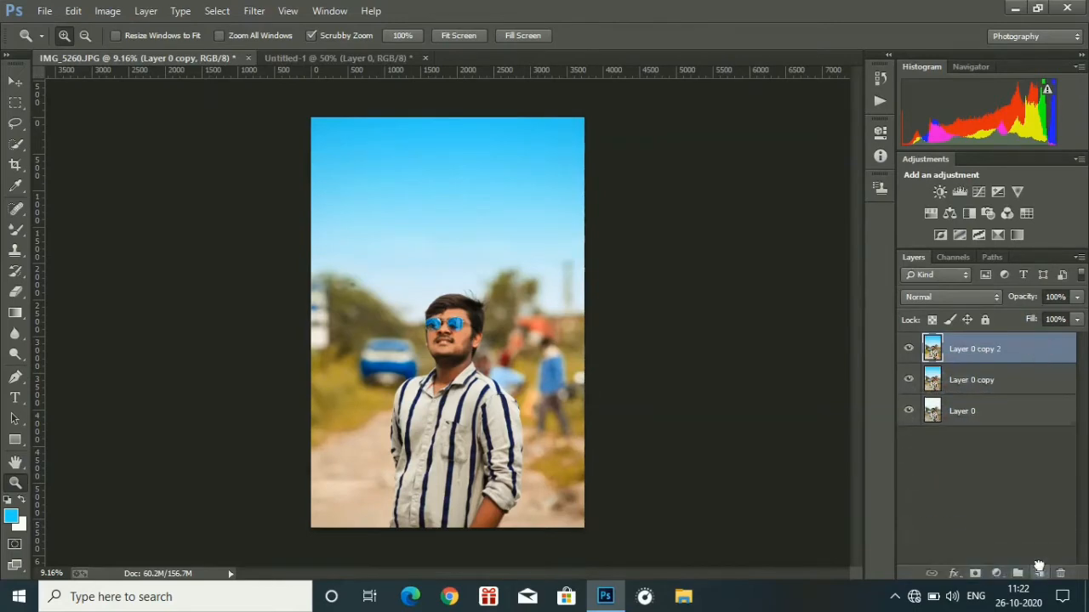
Apply a Camera Raw post-crop vignette to the duplicate layer with Amount -70 and Midpoint 57.
{"action": "left_click", "coordinate": [251, 12]}
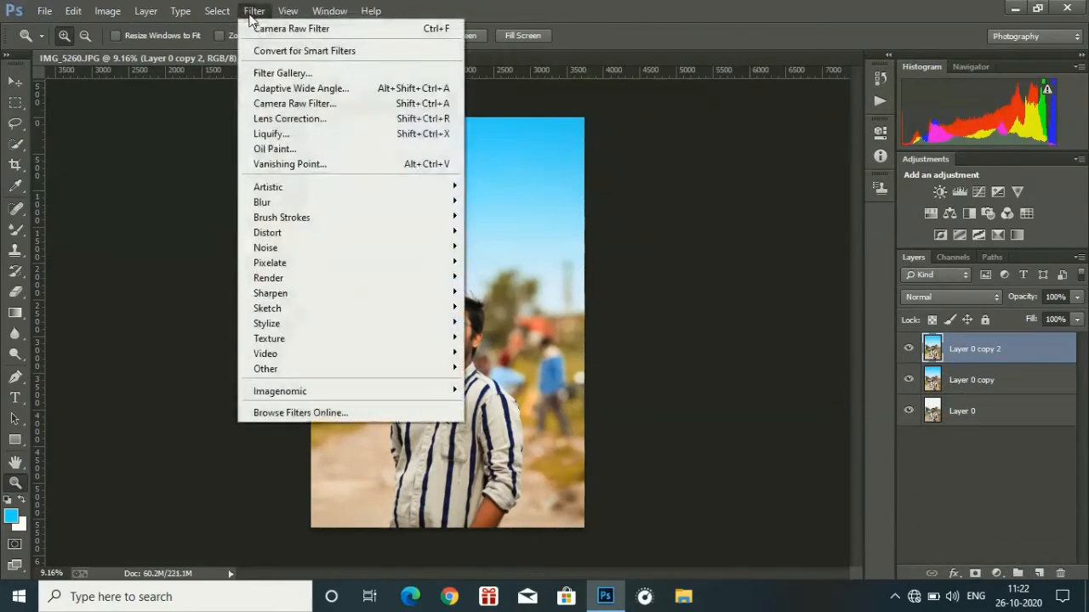
{"action": "left_click", "coordinate": [303, 103]}
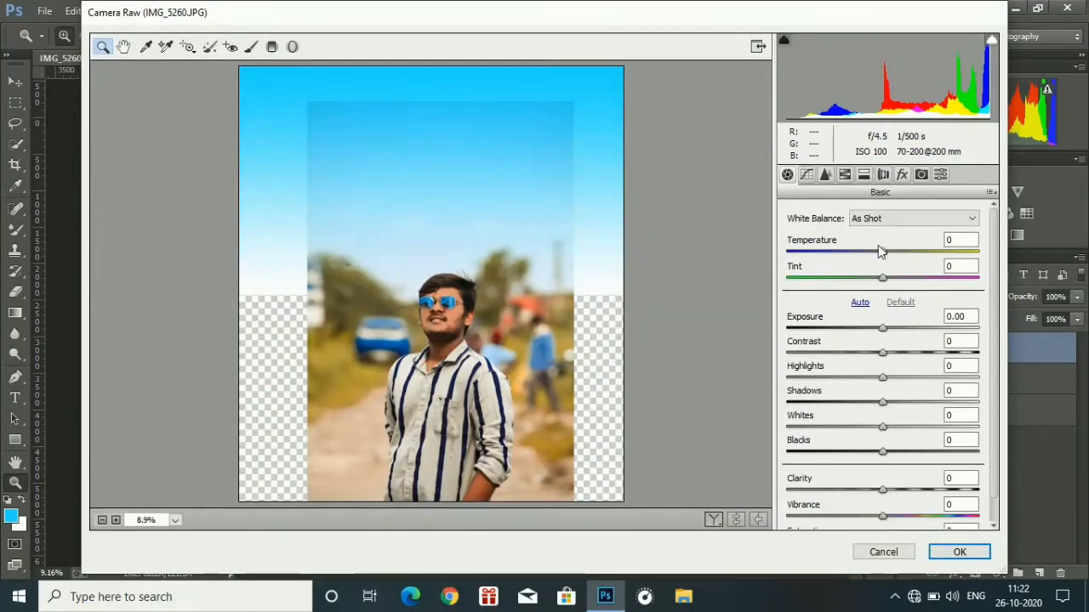
{"action": "left_click", "coordinate": [901, 175]}
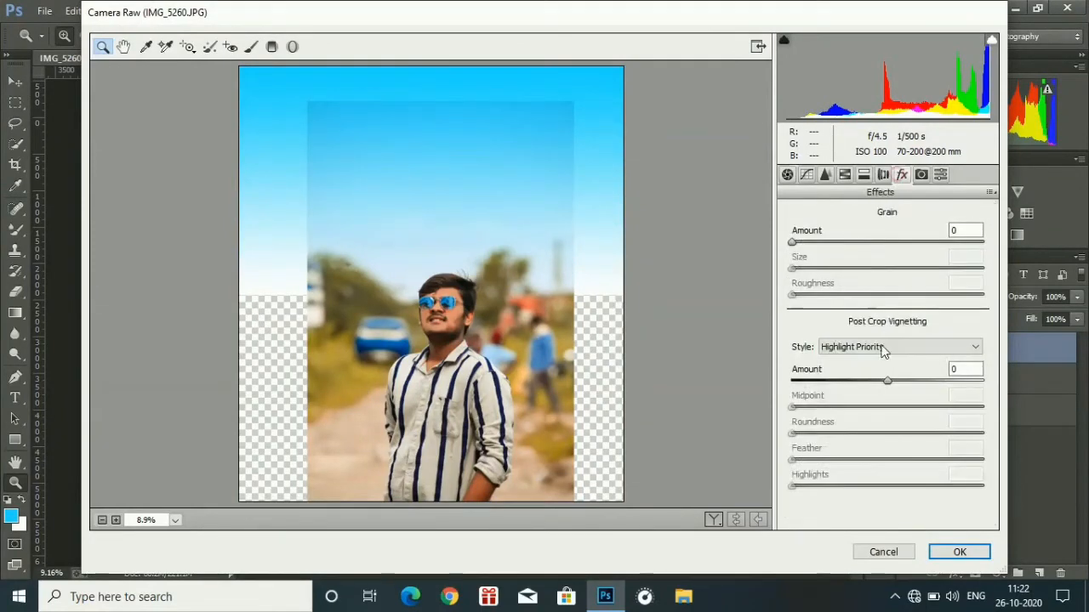
{"action": "left_click_drag", "start_coordinate": [845, 371], "coordinate": [790, 377]}
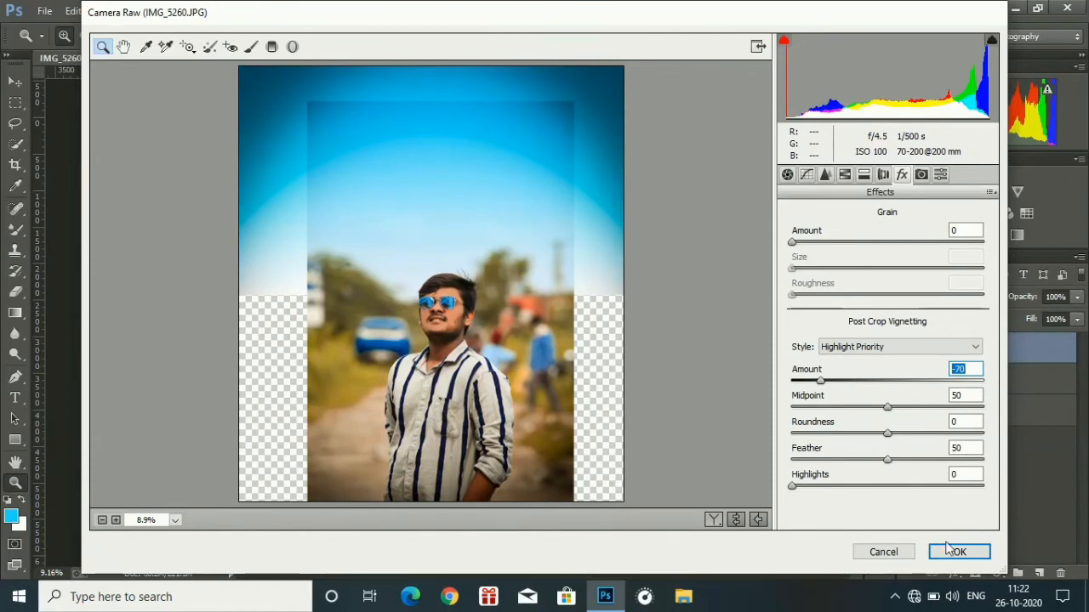
{"action": "mouse_move", "coordinate": [865, 405]}
{"action": "left_mouse_down"}
{"action": "mouse_move", "coordinate": [882, 404]}
{"action": "mouse_move", "coordinate": [874, 411]}
{"action": "left_mouse_up"}
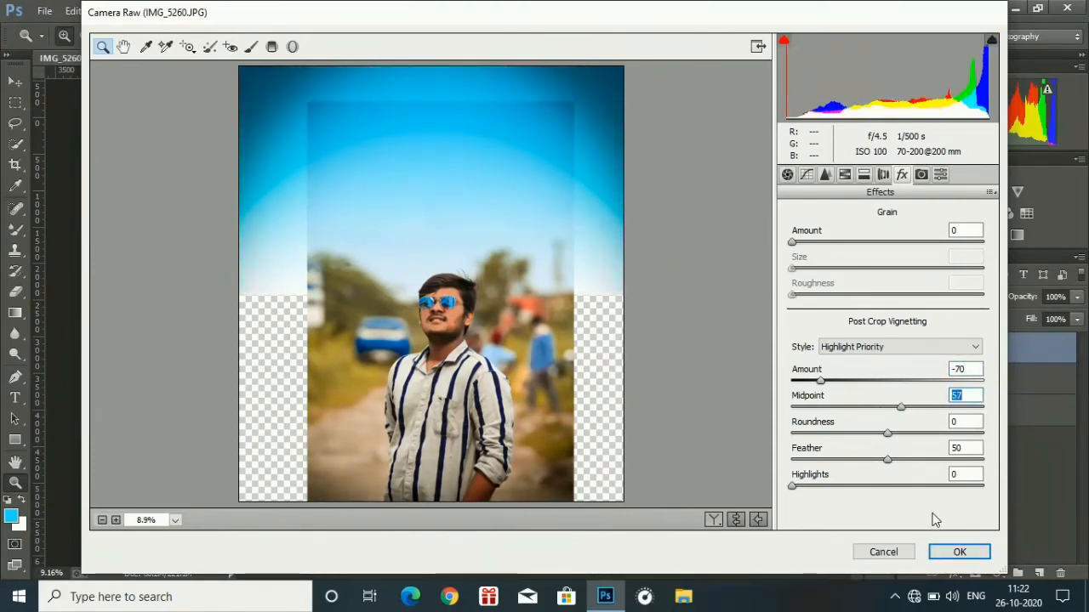
{"action": "left_click", "coordinate": [941, 551]}
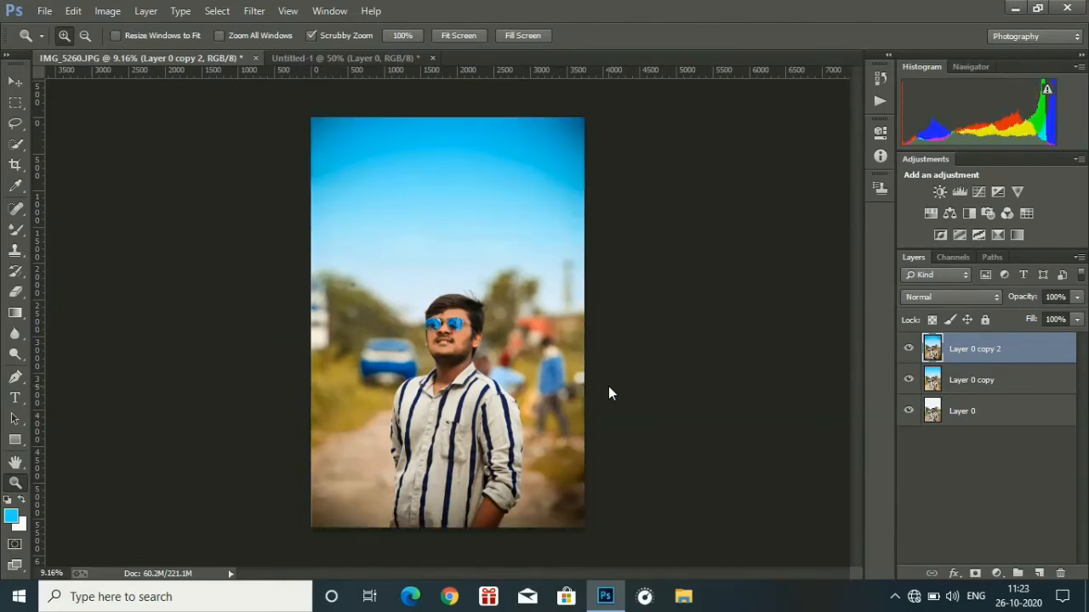
Choose the Smudge tool with the 24 px spatter brush tip for retouching the hair.
{"action": "mouse_move", "coordinate": [608, 386]}
{"action": "left_mouse_down"}
{"action": "mouse_move", "coordinate": [578, 372]}
{"action": "mouse_move", "coordinate": [603, 377]}
{"action": "left_mouse_up"}
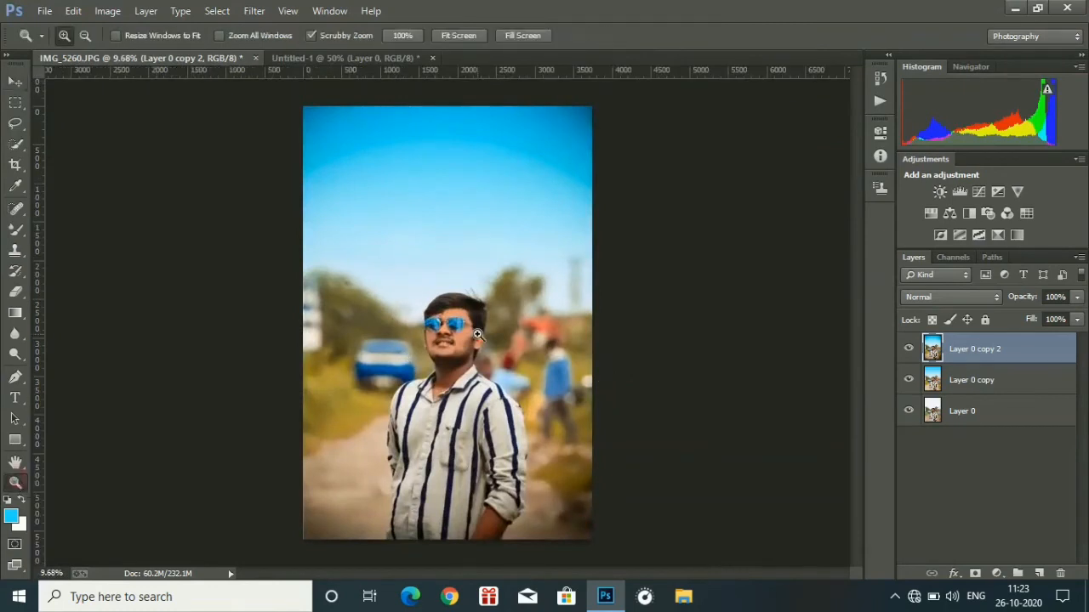
{"action": "left_click_drag", "start_coordinate": [478, 335], "coordinate": [559, 382]}
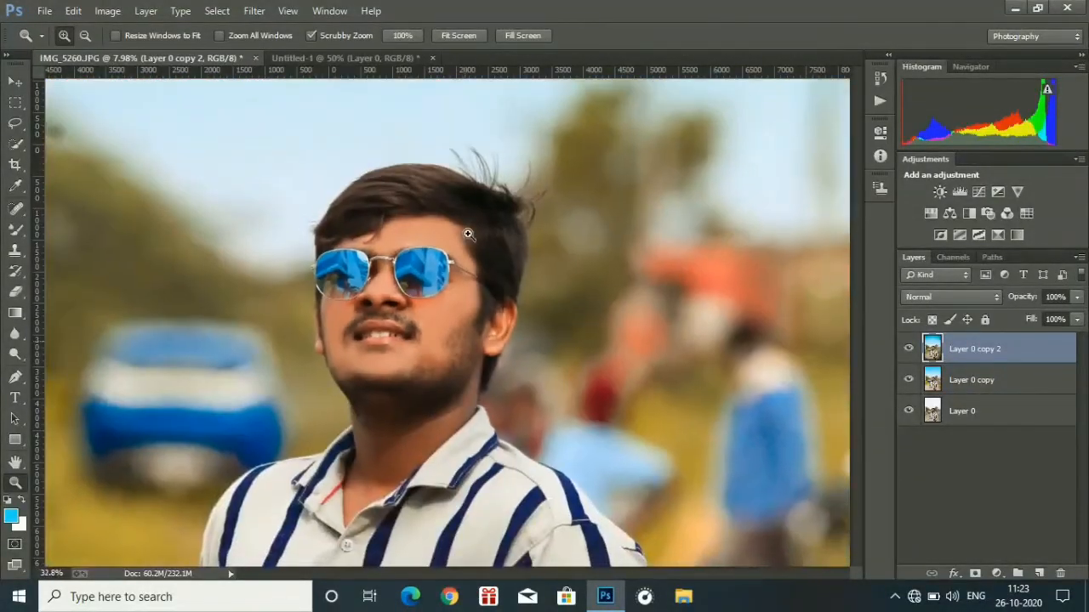
{"action": "left_click_drag", "start_coordinate": [406, 127], "coordinate": [447, 208]}
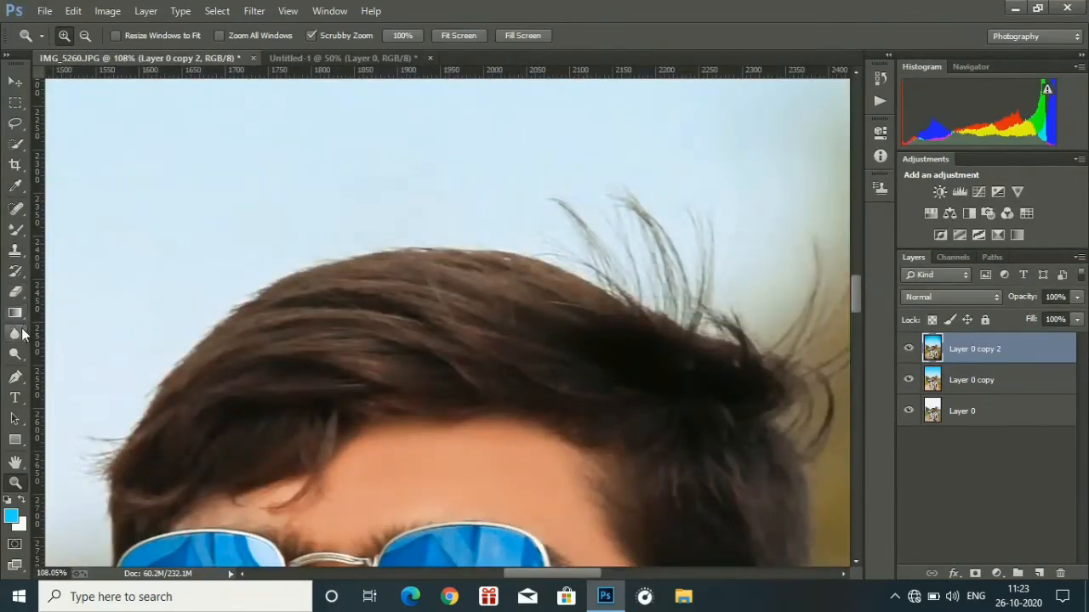
{"action": "left_click", "coordinate": [23, 333]}
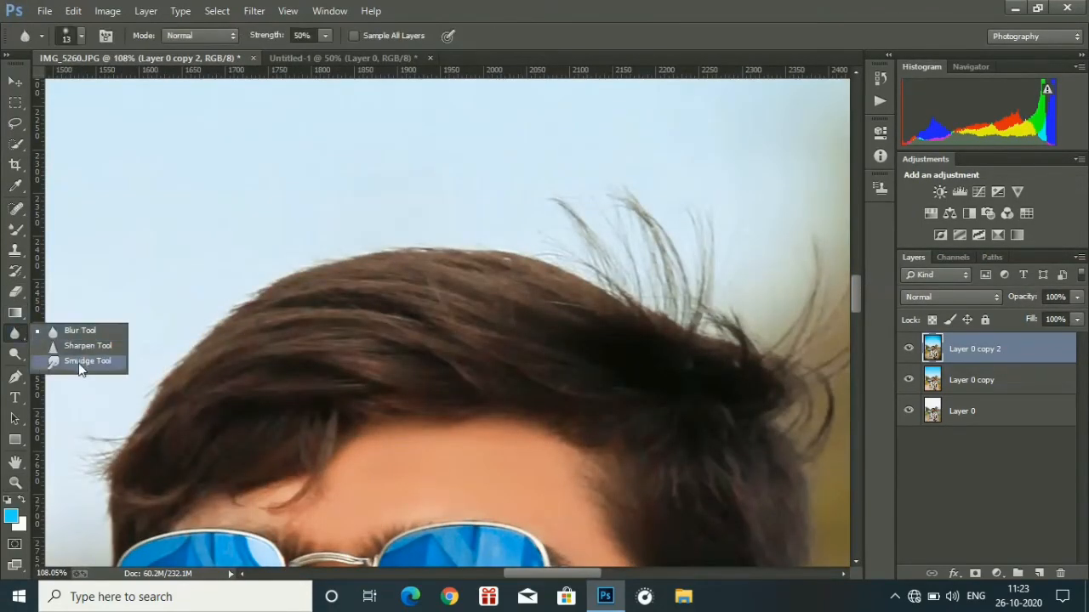
{"action": "left_click", "coordinate": [82, 362]}
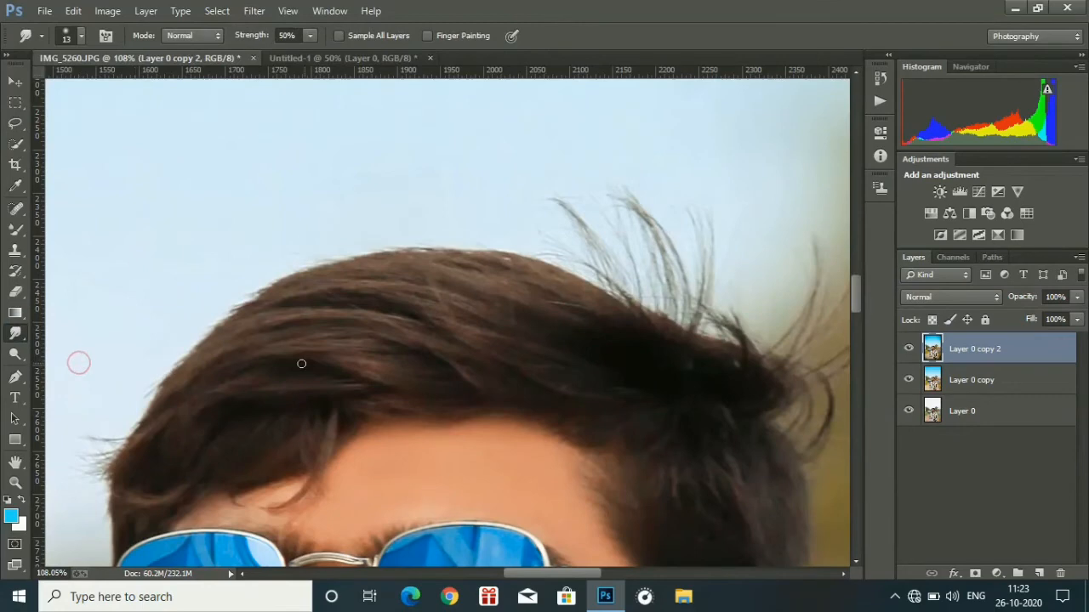
{"action": "left_click", "coordinate": [84, 39]}
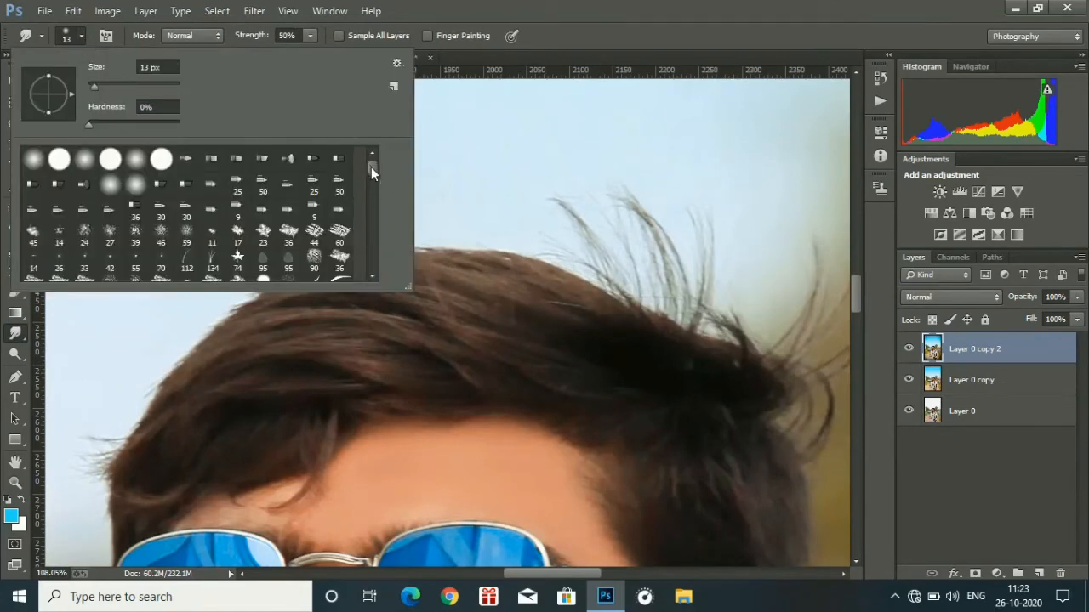
{"action": "left_click_drag", "start_coordinate": [371, 167], "coordinate": [373, 262]}
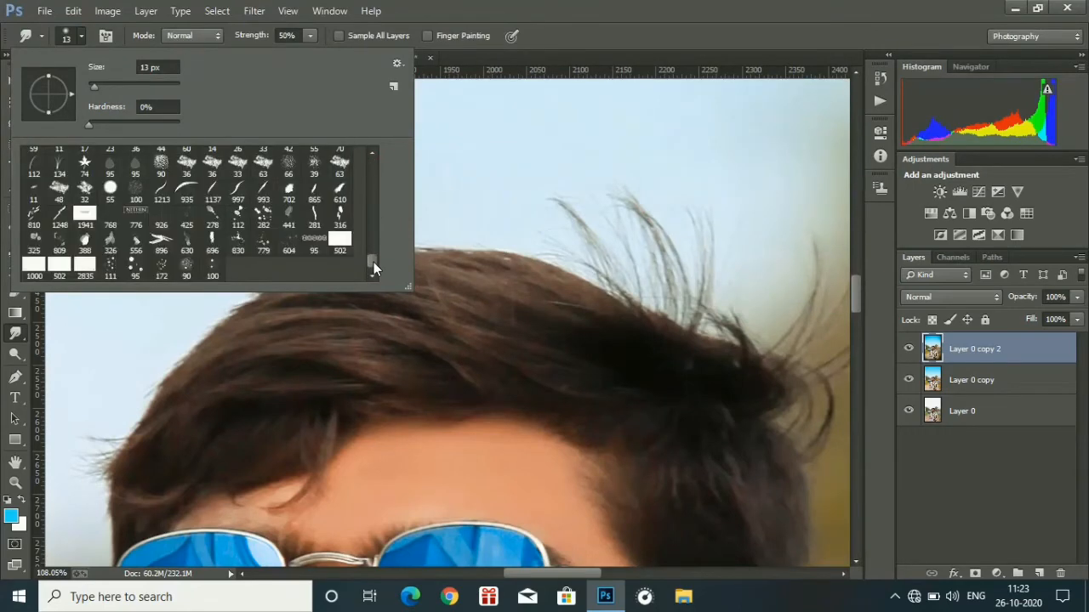
{"action": "left_click", "coordinate": [136, 191]}
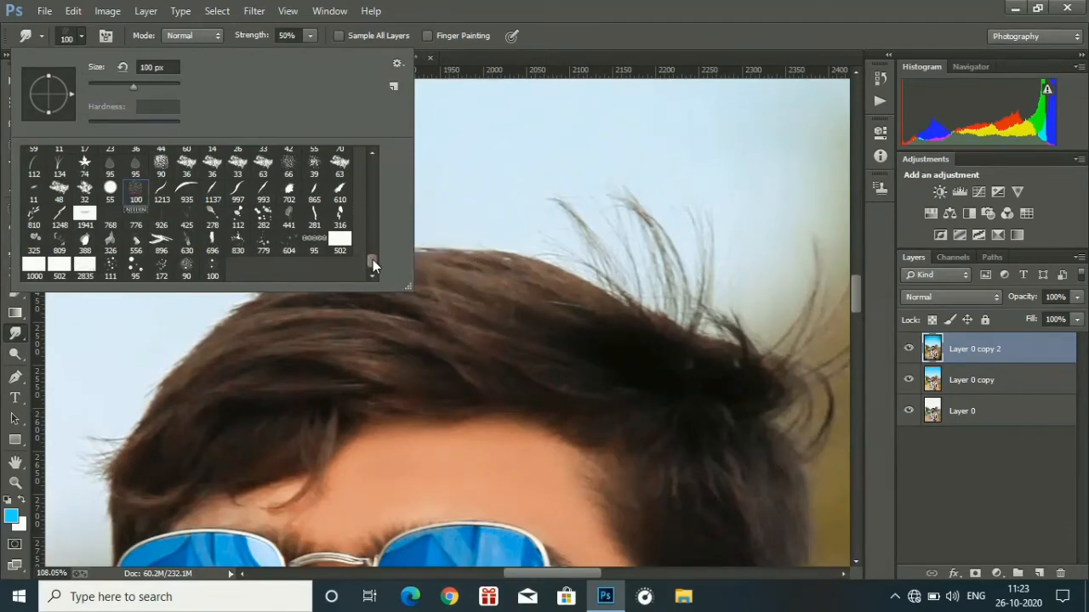
{"action": "scroll", "coordinate": [372, 258], "scroll_direction": "up", "scroll_amount": 2}
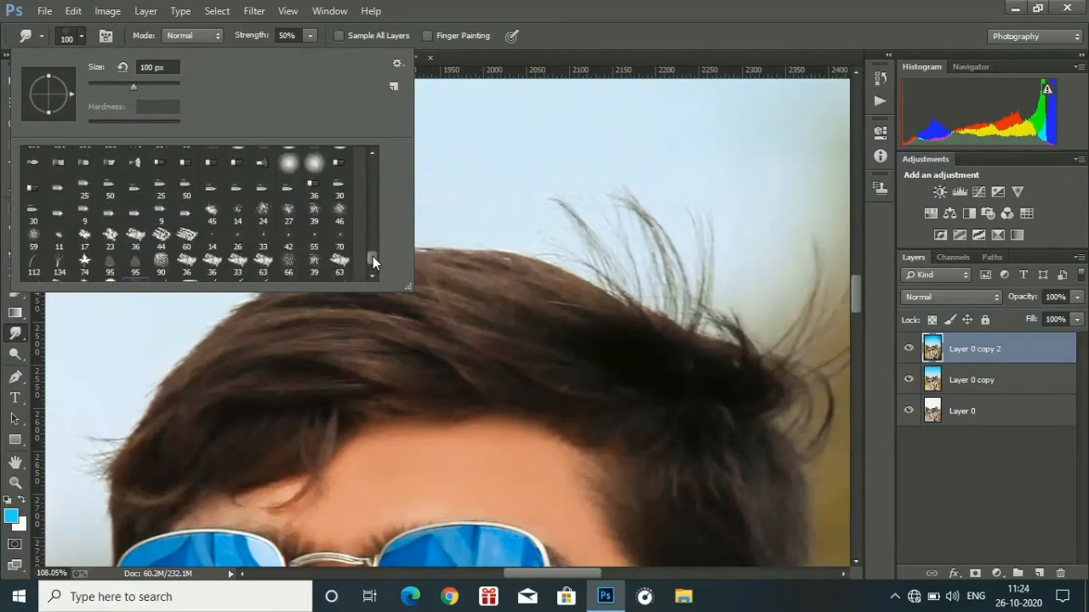
{"action": "left_click", "coordinate": [262, 215]}
{"action": "left_click", "coordinate": [467, 319]}
Set the Smudge brush size to 107 px.
{"action": "right_click", "coordinate": [473, 320]}
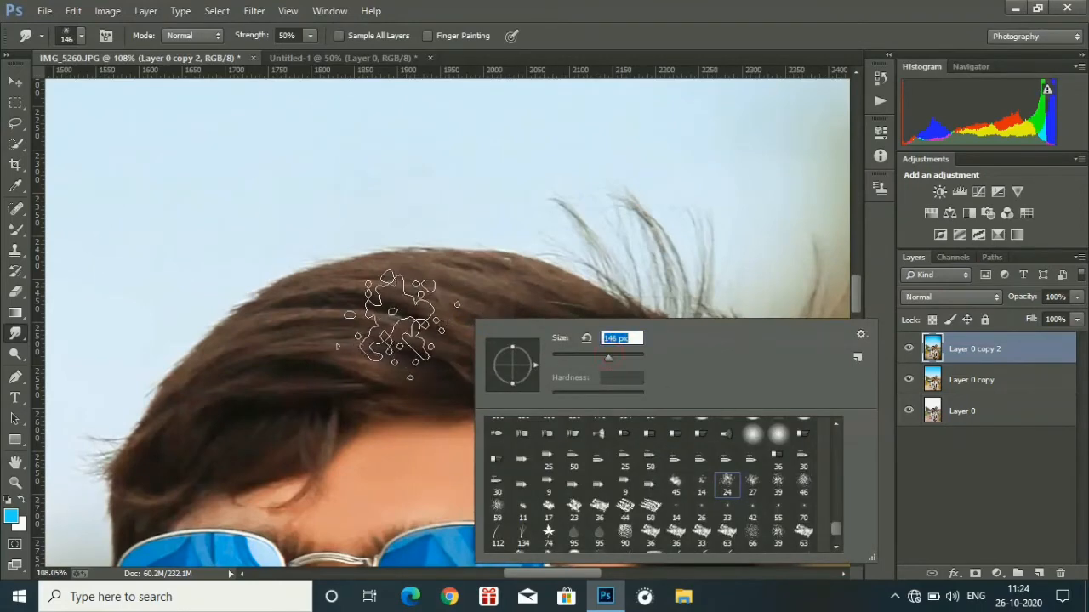
{"action": "left_click", "coordinate": [599, 355]}
{"action": "type", "text": "107"}
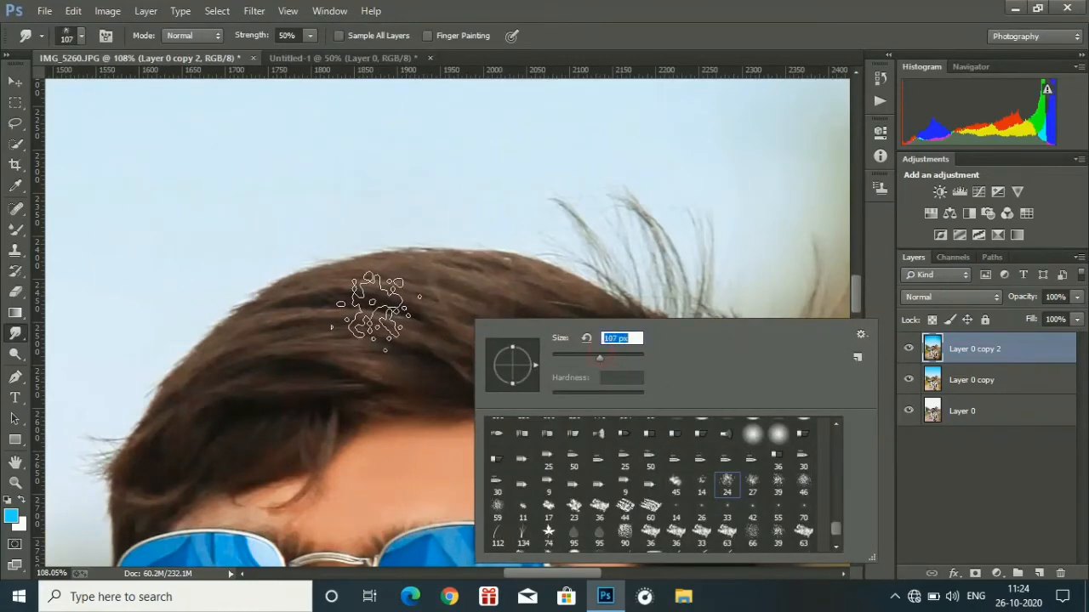
{"action": "key", "text": "Return"}
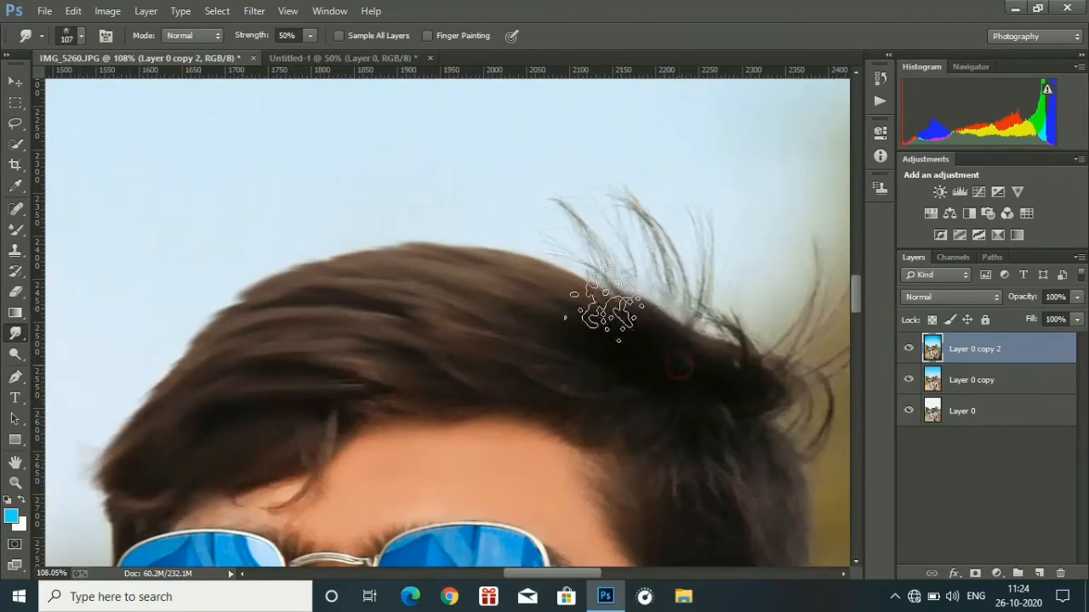
Smudge the loose strands at the back of the crown outward into the sky.
{"action": "mouse_move", "coordinate": [705, 313]}
{"action": "left_mouse_down"}
{"action": "mouse_move", "coordinate": [643, 213]}
{"action": "mouse_move", "coordinate": [583, 179]}
{"action": "left_mouse_up"}
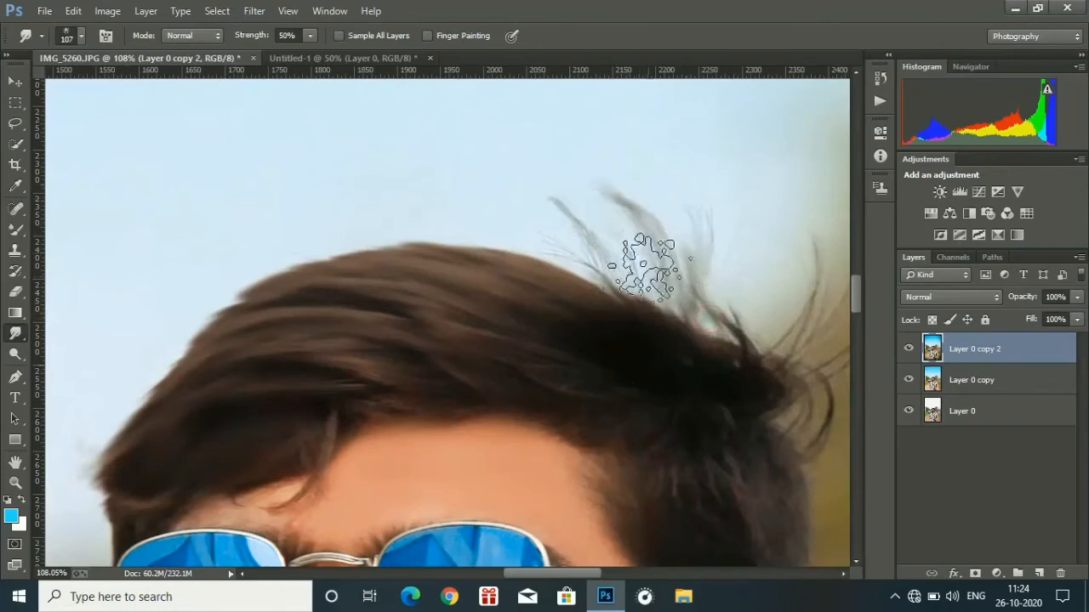
{"action": "mouse_move", "coordinate": [640, 299]}
{"action": "left_mouse_down"}
{"action": "mouse_move", "coordinate": [522, 203]}
{"action": "mouse_move", "coordinate": [462, 182]}
{"action": "left_mouse_up"}
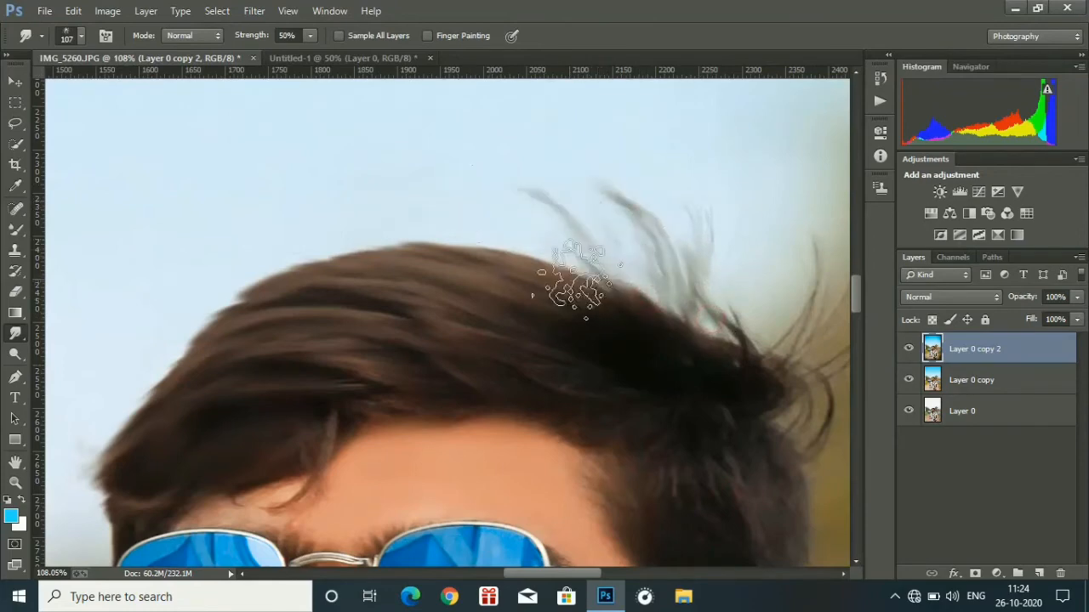
{"action": "left_click_drag", "start_coordinate": [561, 264], "coordinate": [444, 193]}
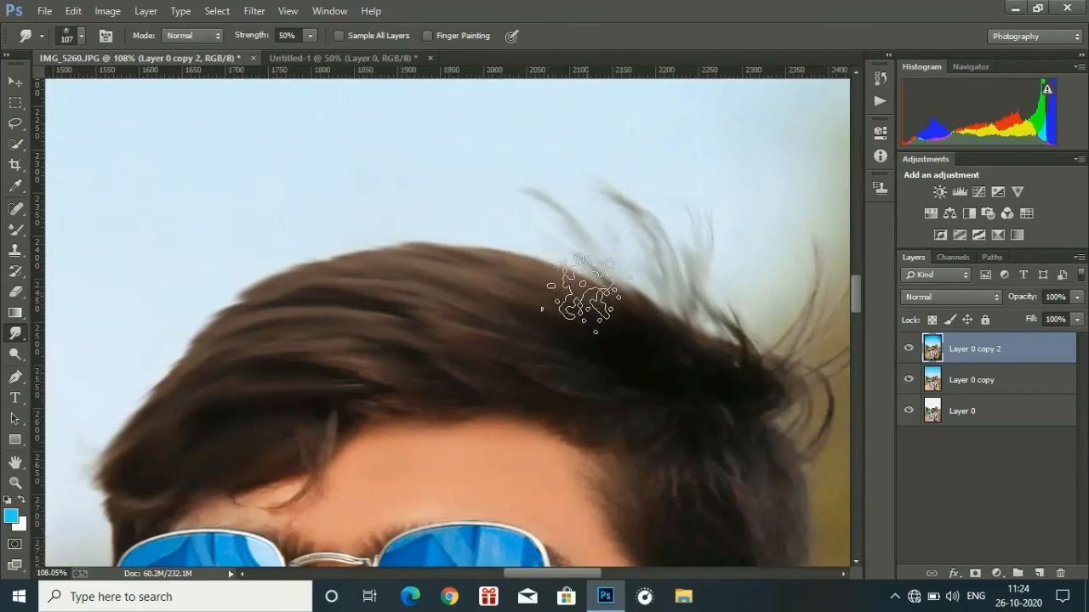
Smudge the hair outward along its upper edge, from the crown down to the fringe tip beside the forehead.
{"action": "mouse_move", "coordinate": [570, 297]}
{"action": "left_mouse_down"}
{"action": "mouse_move", "coordinate": [481, 223]}
{"action": "mouse_move", "coordinate": [418, 224]}
{"action": "left_mouse_up"}
{"action": "mouse_move", "coordinate": [525, 292]}
{"action": "left_mouse_down"}
{"action": "mouse_move", "coordinate": [378, 243]}
{"action": "mouse_move", "coordinate": [310, 245]}
{"action": "left_mouse_up"}
{"action": "mouse_move", "coordinate": [413, 303]}
{"action": "left_mouse_down"}
{"action": "mouse_move", "coordinate": [271, 280]}
{"action": "mouse_move", "coordinate": [170, 304]}
{"action": "left_mouse_up"}
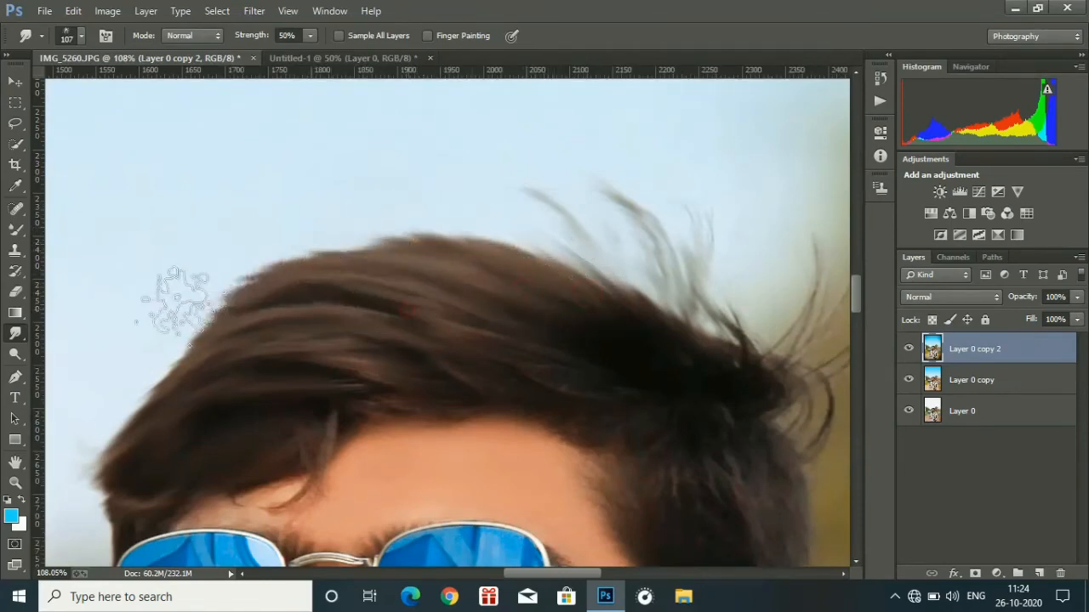
{"action": "left_click_drag", "start_coordinate": [309, 324], "coordinate": [117, 389]}
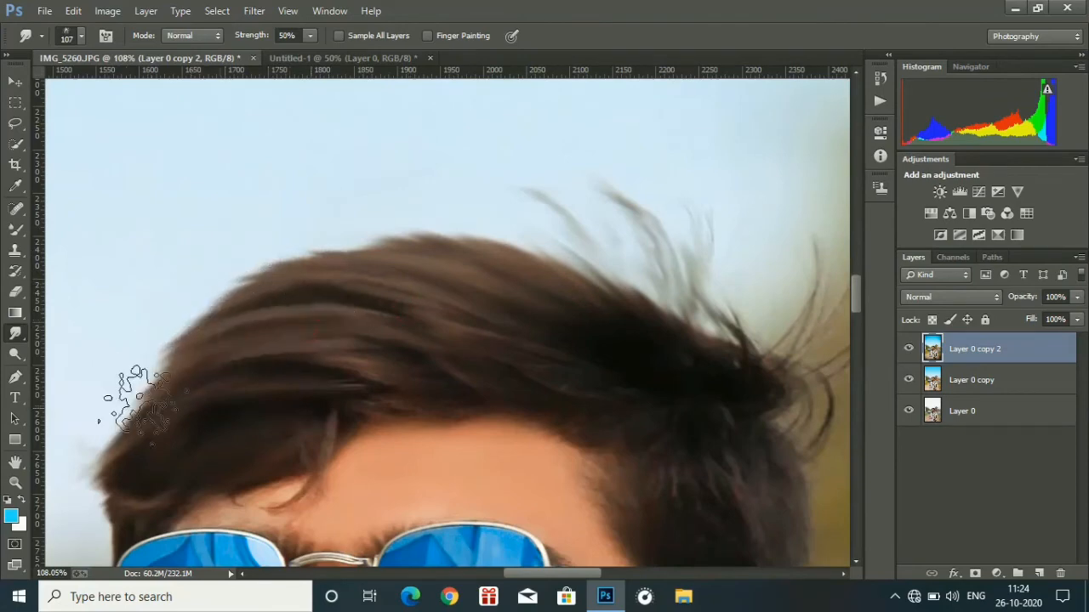
{"action": "mouse_move", "coordinate": [183, 412]}
{"action": "left_mouse_down"}
{"action": "mouse_move", "coordinate": [116, 457]}
{"action": "mouse_move", "coordinate": [102, 499]}
{"action": "left_mouse_up"}
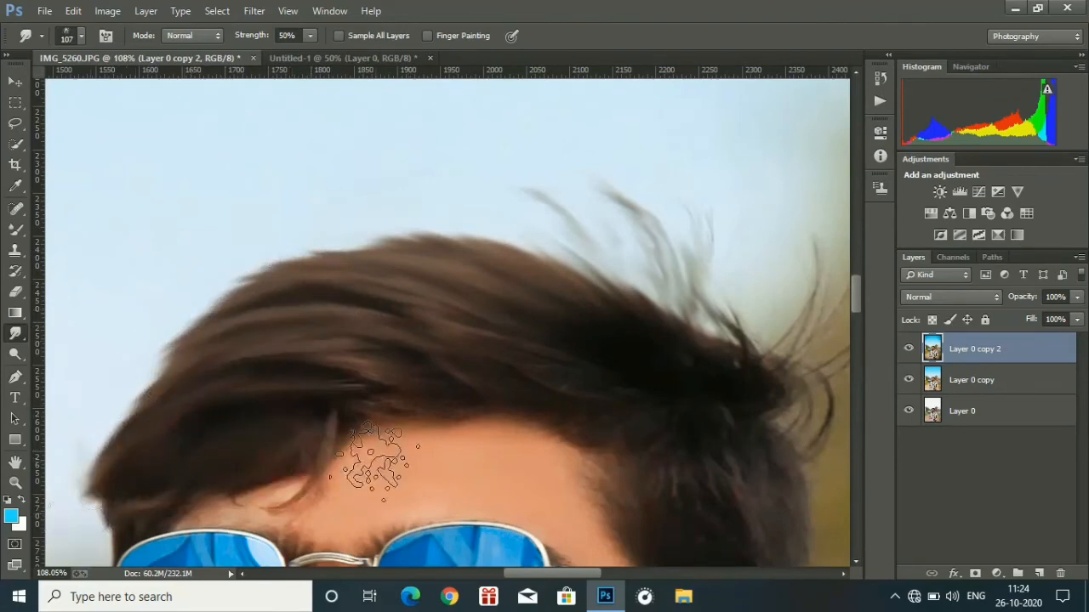
Smudge the hair at the back of the head, from the crown down the outer edge toward the ear.
{"action": "key", "text": "ctrl+minus"}
{"action": "key", "text": "ctrl+minus"}
{"action": "key", "text": "ctrl+minus"}
{"action": "key", "text": "ctrl+minus"}
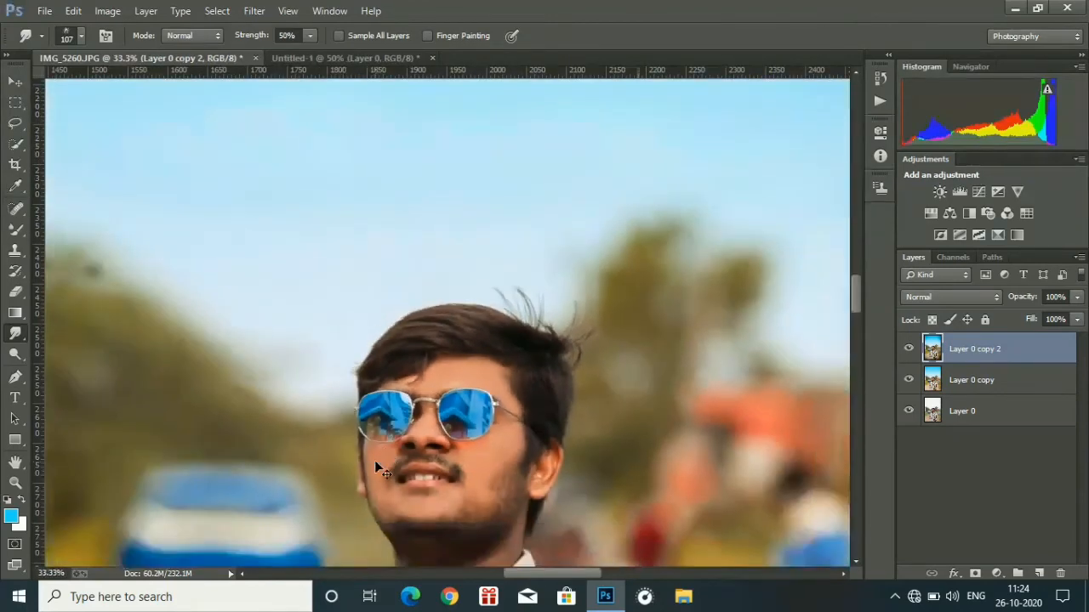
{"action": "key", "text": "ctrl+minus"}
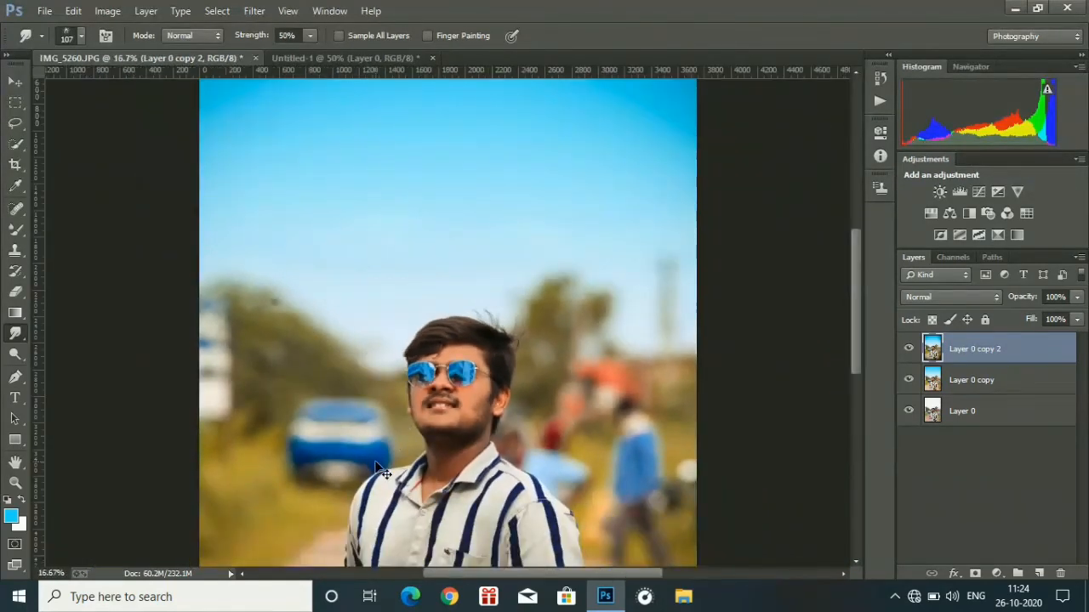
{"action": "key", "text": "ctrl+plus"}
{"action": "key", "text": "ctrl+plus"}
{"action": "key", "text": "ctrl+plus"}
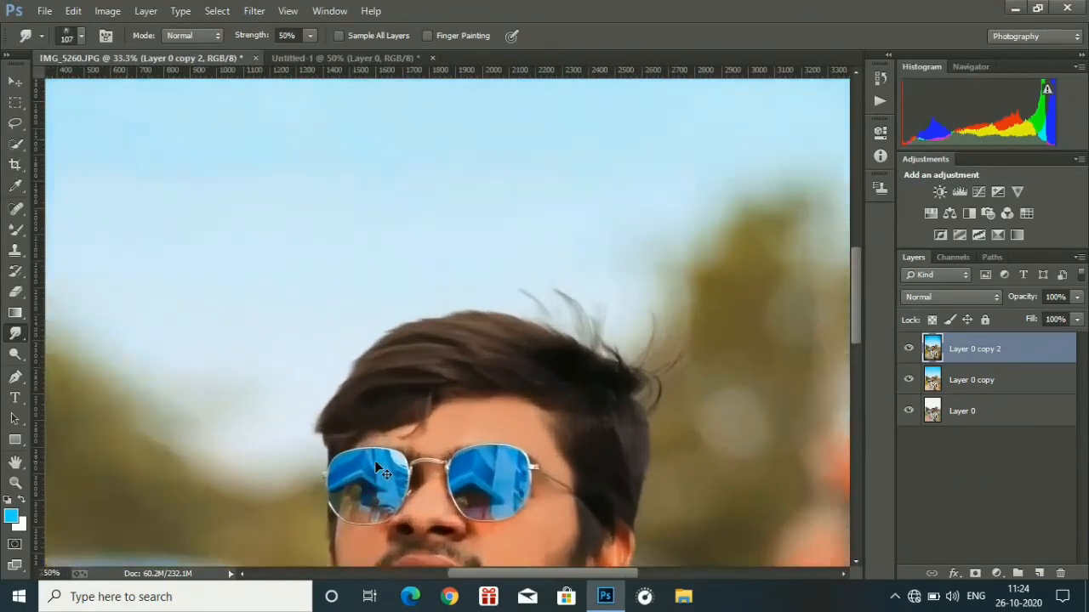
{"action": "key", "text": "ctrl+plus"}
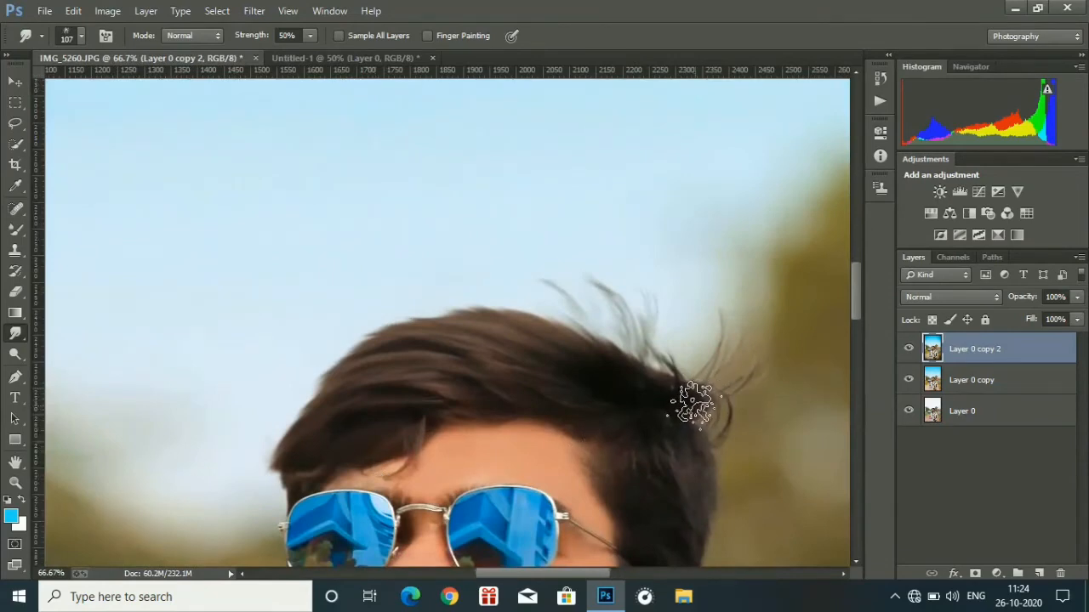
{"action": "left_click_drag", "start_coordinate": [692, 403], "coordinate": [625, 371]}
{"action": "mouse_move", "coordinate": [721, 420]}
{"action": "left_mouse_down"}
{"action": "mouse_move", "coordinate": [690, 444]}
{"action": "mouse_move", "coordinate": [717, 515]}
{"action": "mouse_move", "coordinate": [699, 513]}
{"action": "left_mouse_up"}
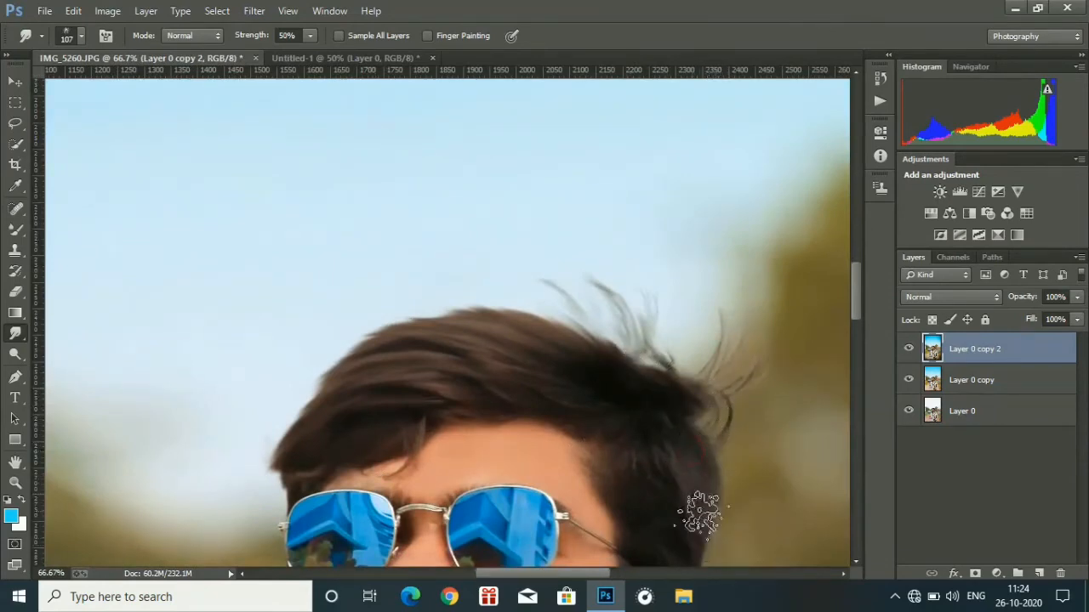
{"action": "left_click_drag", "start_coordinate": [680, 451], "coordinate": [705, 564]}
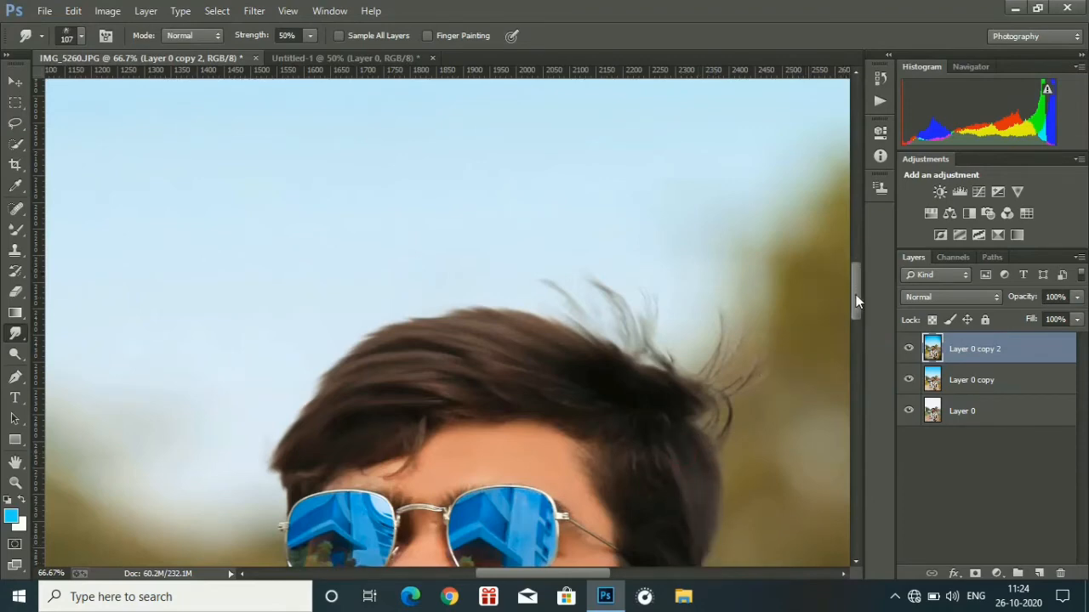
Review the smudged hair around the head and in the full portrait.
{"action": "left_click_drag", "start_coordinate": [855, 296], "coordinate": [859, 320]}
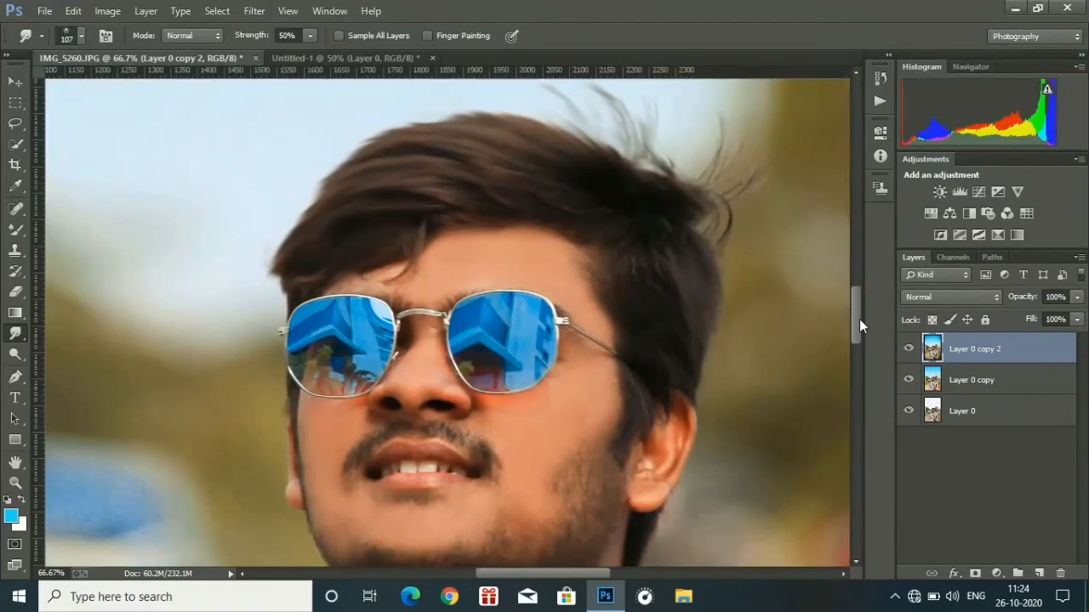
{"action": "key", "text": "ctrl+minus"}
{"action": "key", "text": "ctrl+minus"}
{"action": "key", "text": "ctrl+minus"}
{"action": "key", "text": "ctrl+minus"}
{"action": "key", "text": "ctrl+minus"}
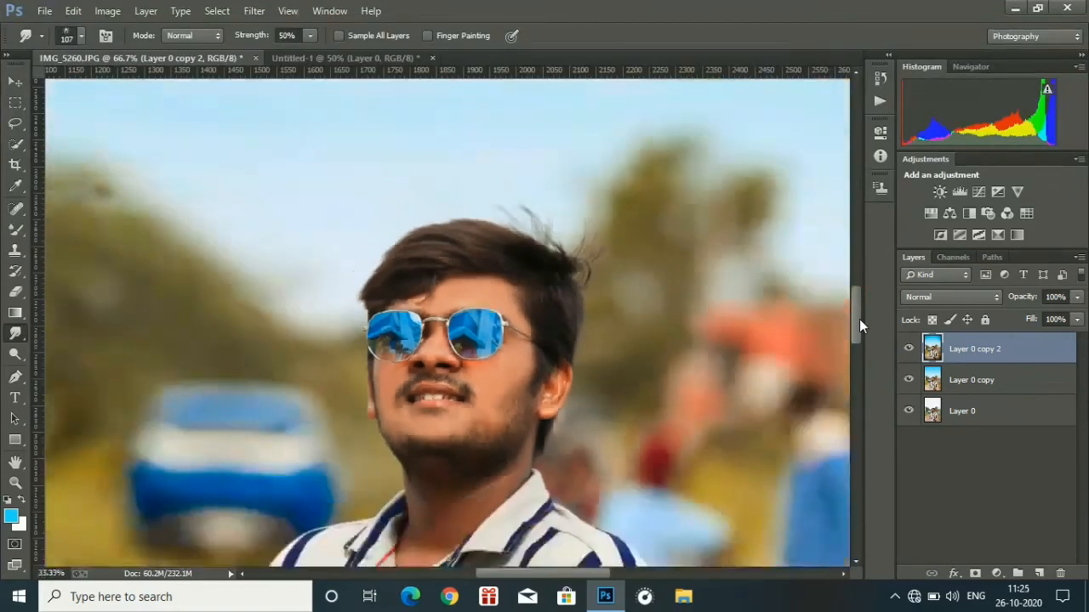
{"action": "key", "text": "ctrl+minus"}
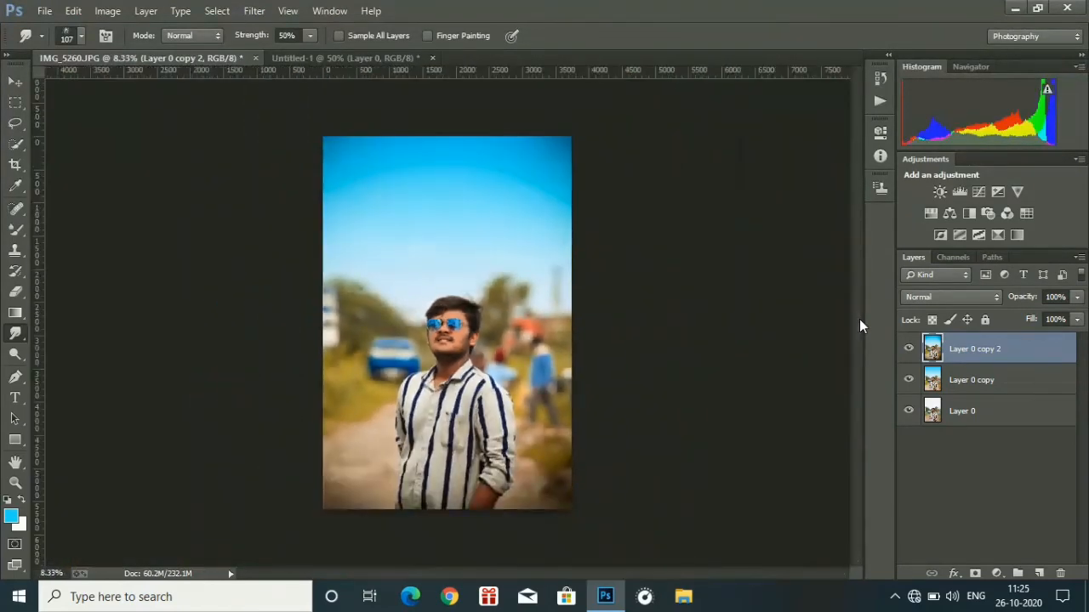
Paint and smudge over the reflections in the blue sunglass lenses to soften them.
{"action": "key", "text": "ctrl+plus"}
{"action": "key", "text": "ctrl+plus"}
{"action": "key", "text": "ctrl+plus"}
{"action": "key", "text": "ctrl+plus"}
{"action": "key", "text": "ctrl+plus"}
{"action": "key", "text": "ctrl+plus"}
{"action": "key", "text": "ctrl+plus"}
{"action": "key", "text": "ctrl+plus"}
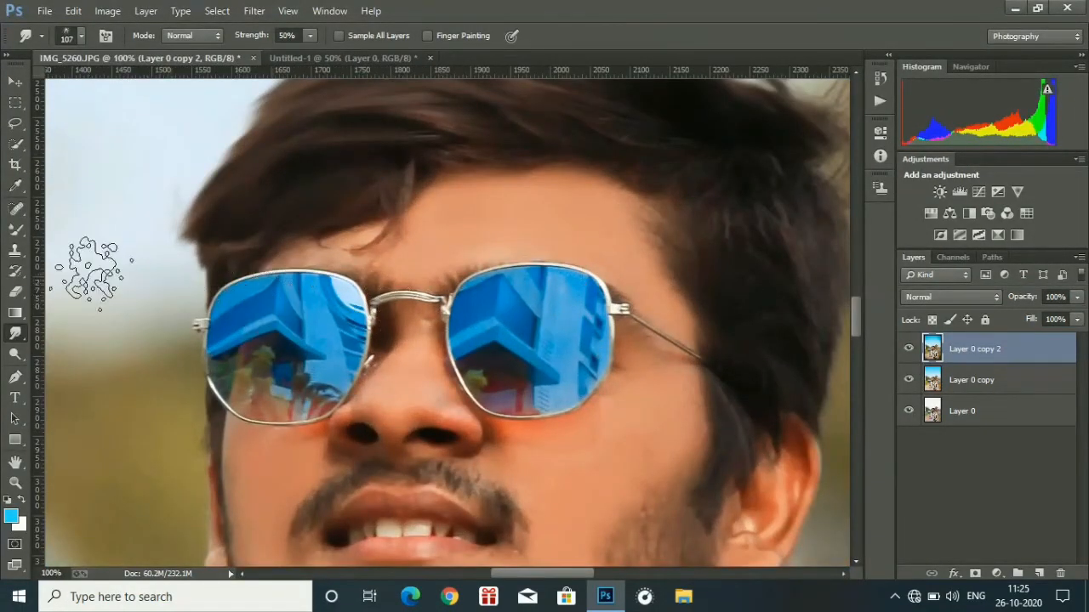
{"action": "left_click", "coordinate": [15, 231]}
{"action": "right_click", "coordinate": [15, 231]}
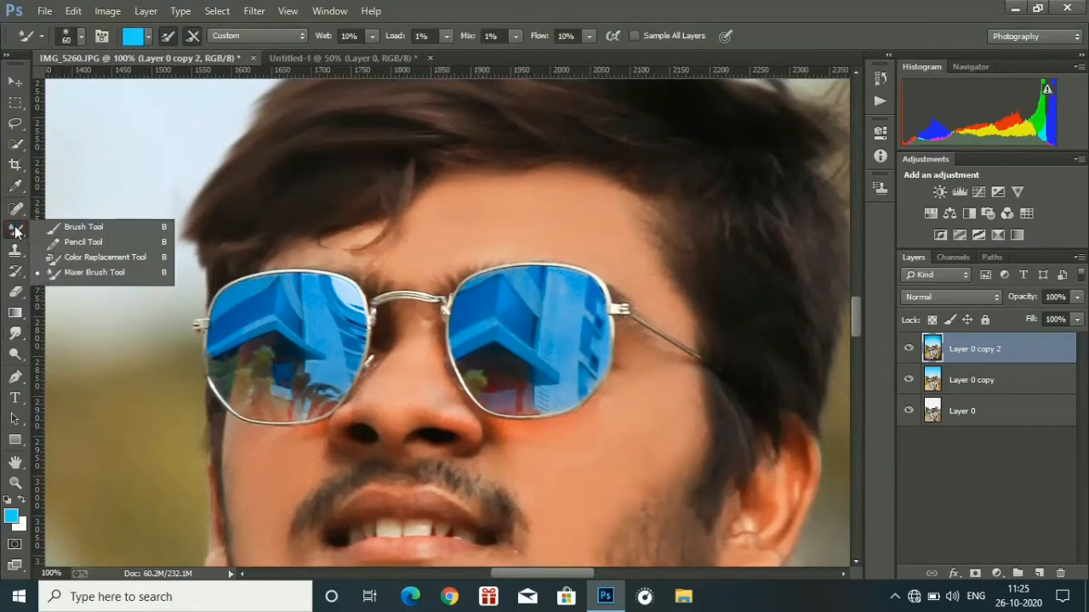
{"action": "left_click", "coordinate": [93, 279]}
{"action": "mouse_move", "coordinate": [268, 335]}
{"action": "left_mouse_down"}
{"action": "mouse_move", "coordinate": [262, 356]}
{"action": "mouse_move", "coordinate": [272, 347]}
{"action": "left_mouse_up"}
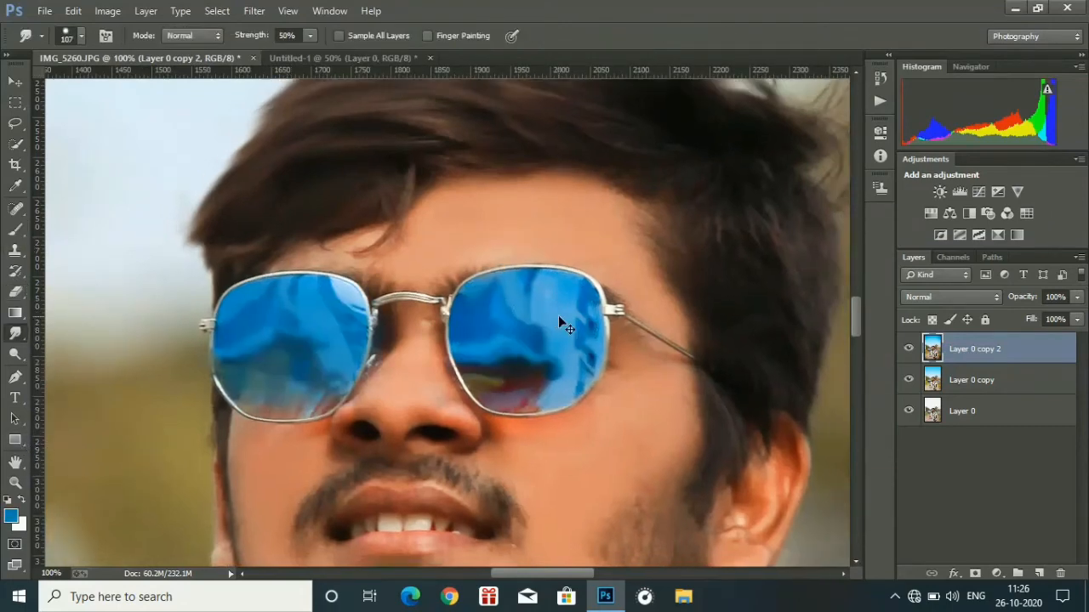
Review the retouched sunglasses against the whole portrait.
{"action": "key", "text": "ctrl+minus"}
{"action": "key", "text": "ctrl+minus"}
{"action": "key", "text": "ctrl+minus"}
{"action": "key", "text": "ctrl+minus"}
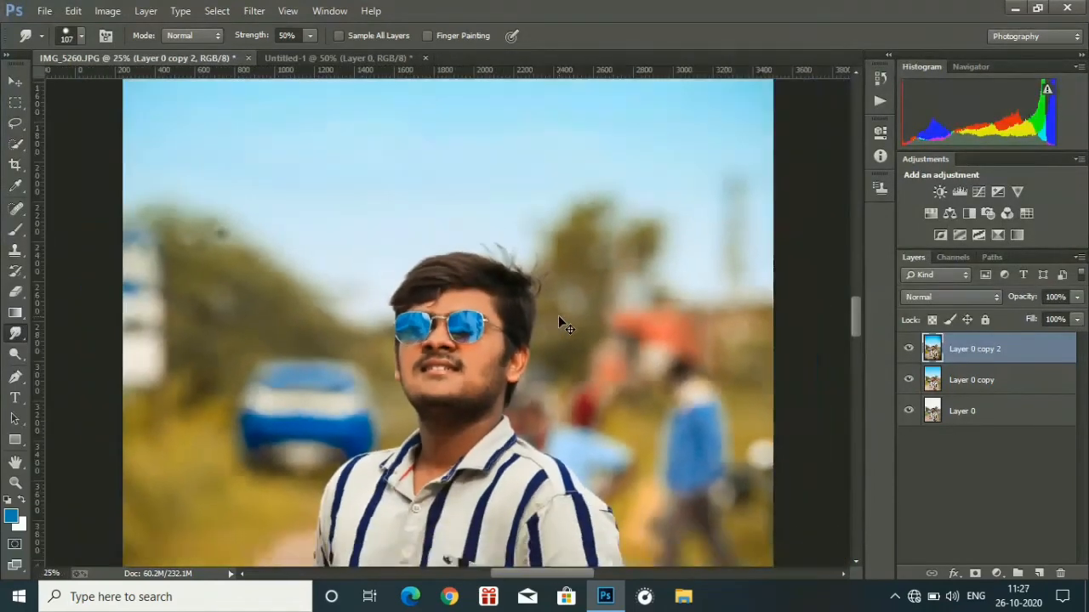
{"action": "key", "text": "ctrl+0"}
{"action": "scroll", "coordinate": [559, 320], "scroll_direction": "up", "scroll_amount": 3}
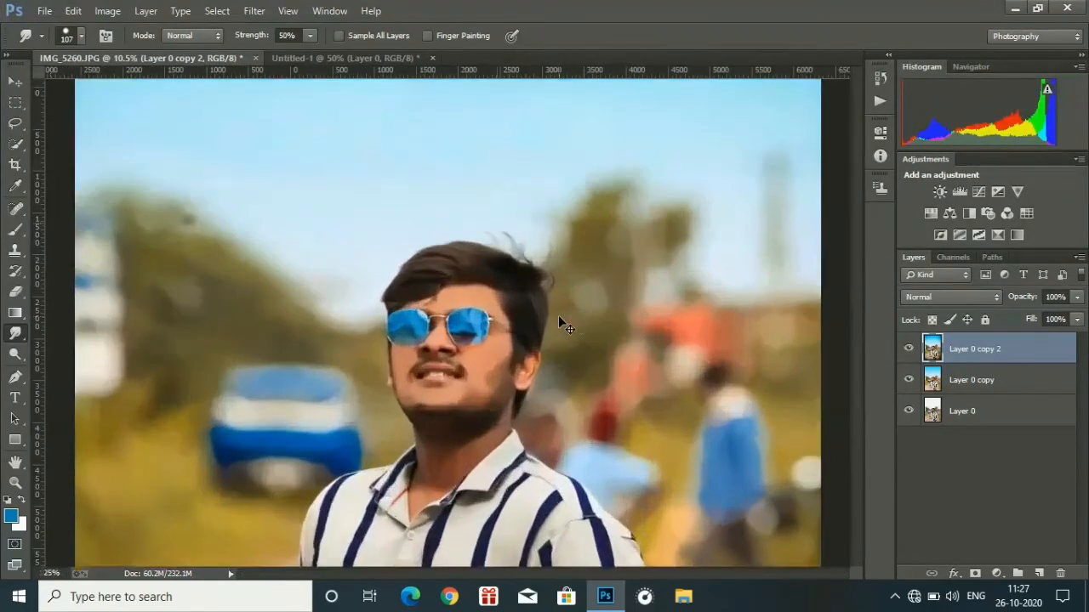
{"action": "scroll", "coordinate": [559, 320], "scroll_direction": "down", "scroll_amount": 4}
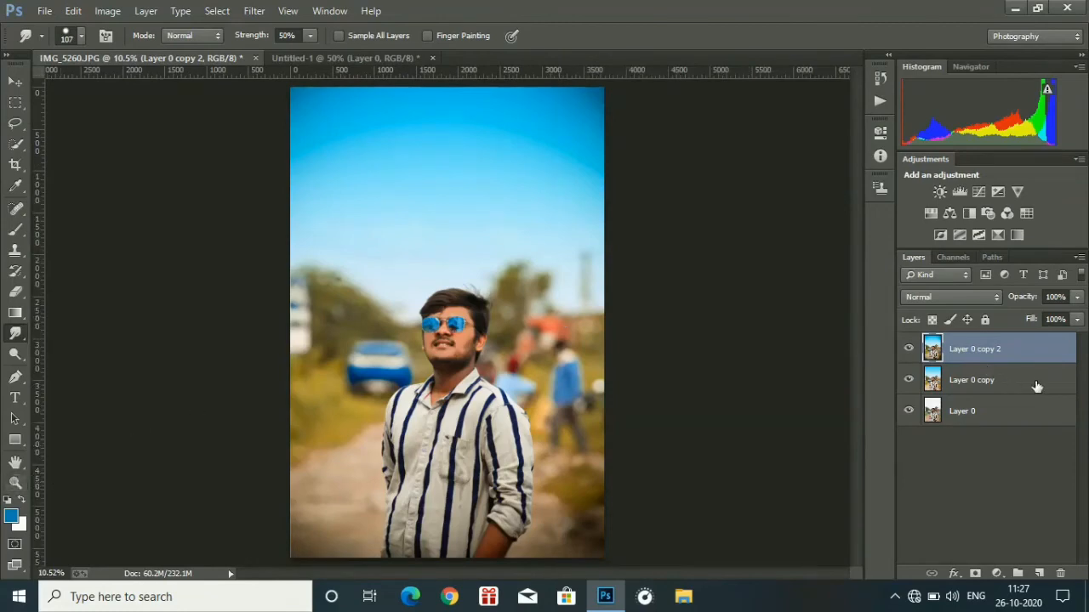
Adjust Camera Raw HSL saturation on Layer 0 copy 2: Yellows +40, Greens -90, Aquas +50 and Blues +1.
{"action": "left_click", "coordinate": [256, 11]}
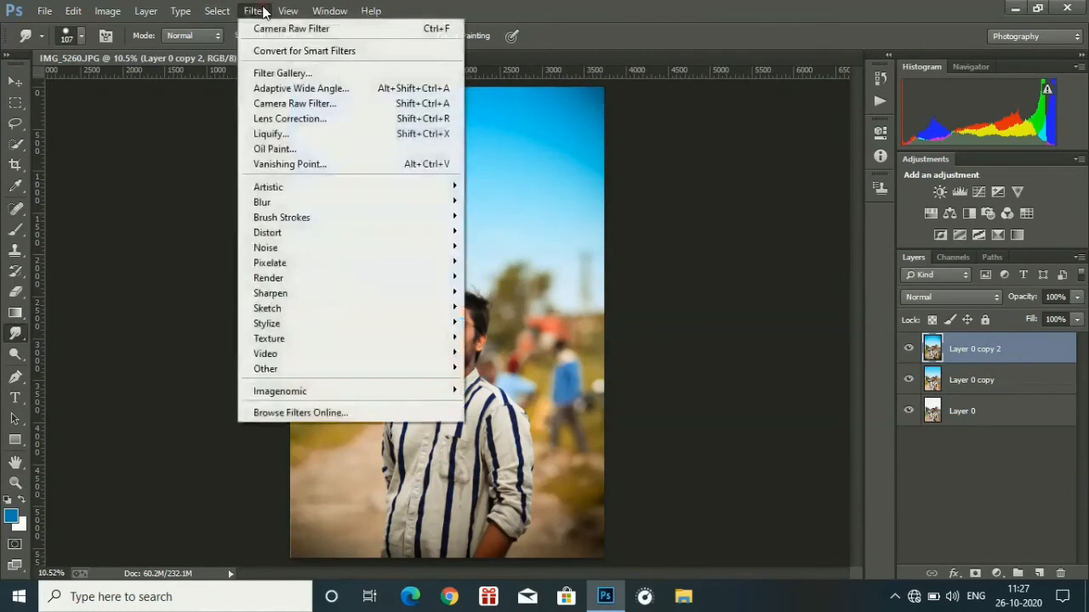
{"action": "left_click", "coordinate": [295, 109]}
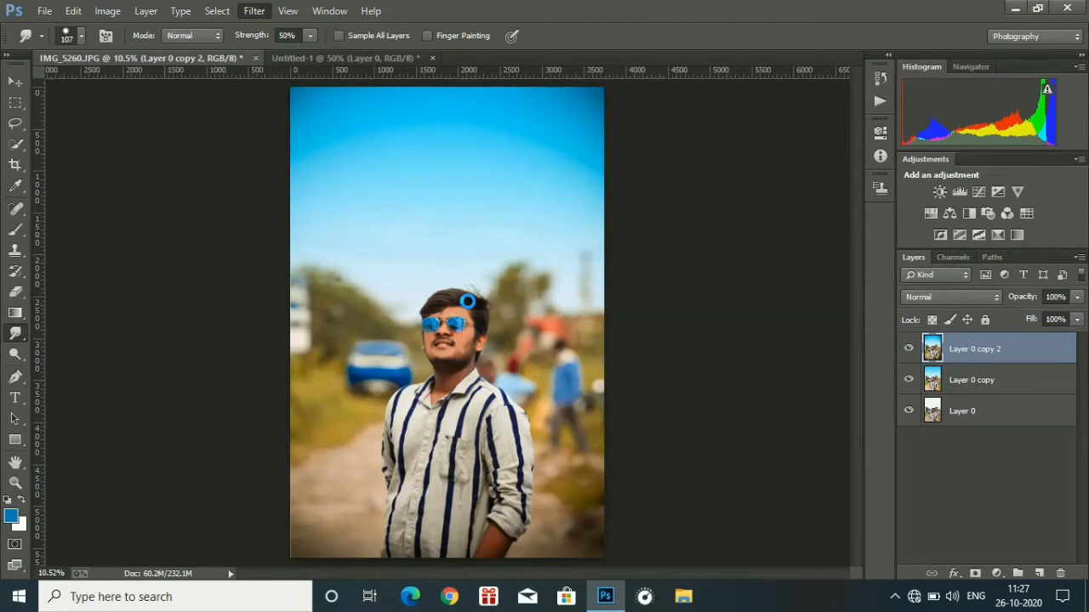
{"action": "key", "text": "ctrl+shift+a"}
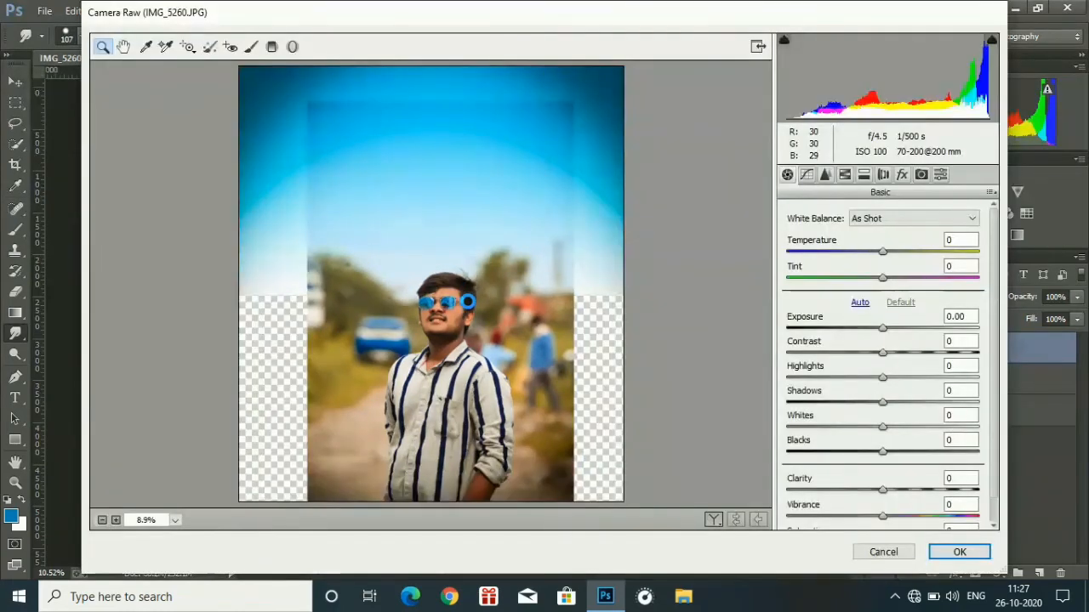
{"action": "left_click", "coordinate": [845, 175]}
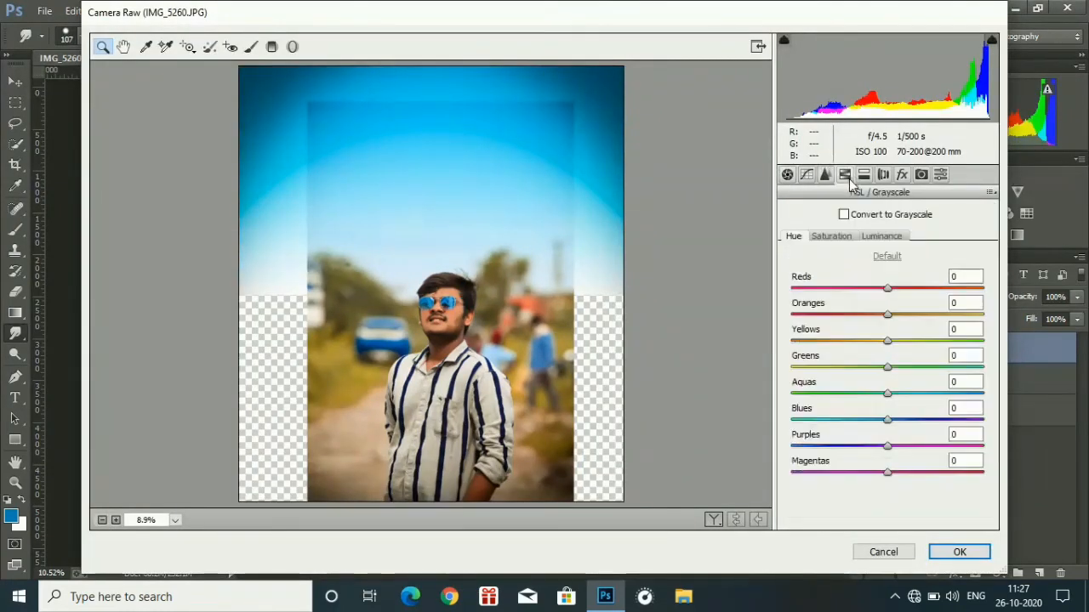
{"action": "left_click", "coordinate": [845, 237]}
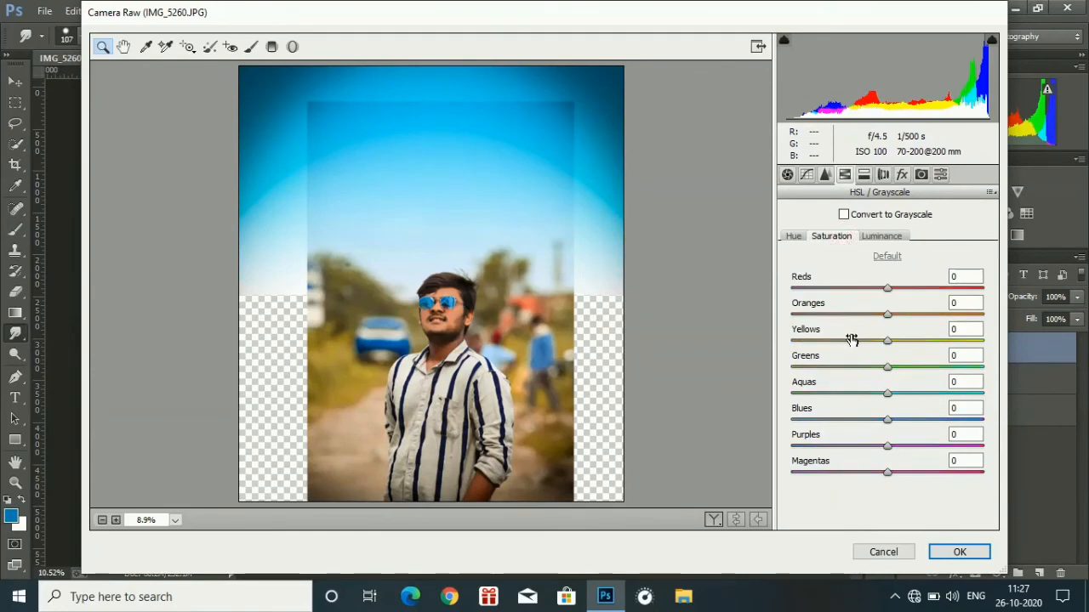
{"action": "left_click_drag", "start_coordinate": [853, 340], "coordinate": [792, 389]}
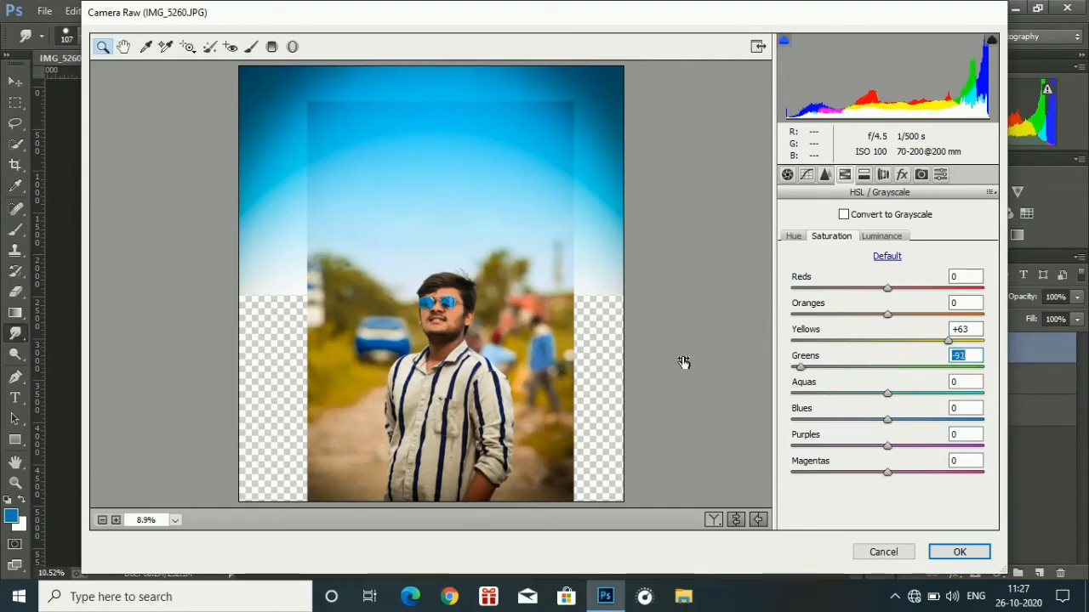
{"action": "left_click_drag", "start_coordinate": [836, 340], "coordinate": [817, 339]}
{"action": "left_click_drag", "start_coordinate": [836, 381], "coordinate": [895, 413]}
{"action": "left_click_drag", "start_coordinate": [755, 405], "coordinate": [822, 414]}
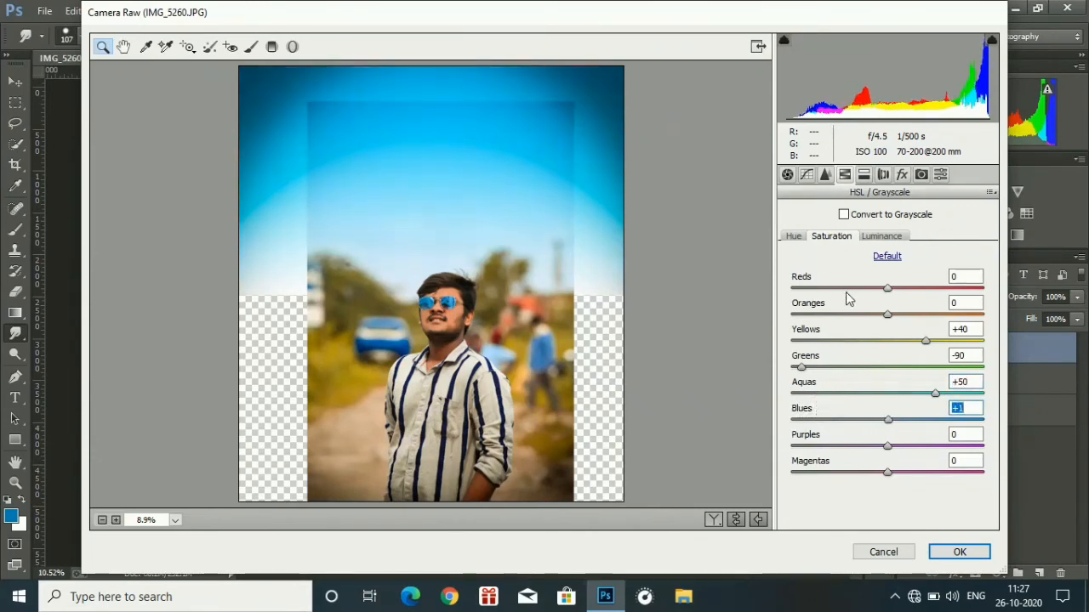
Set the Oranges saturation to -22 and apply the Camera Raw adjustments to the layer.
{"action": "left_click_drag", "start_coordinate": [848, 311], "coordinate": [825, 316]}
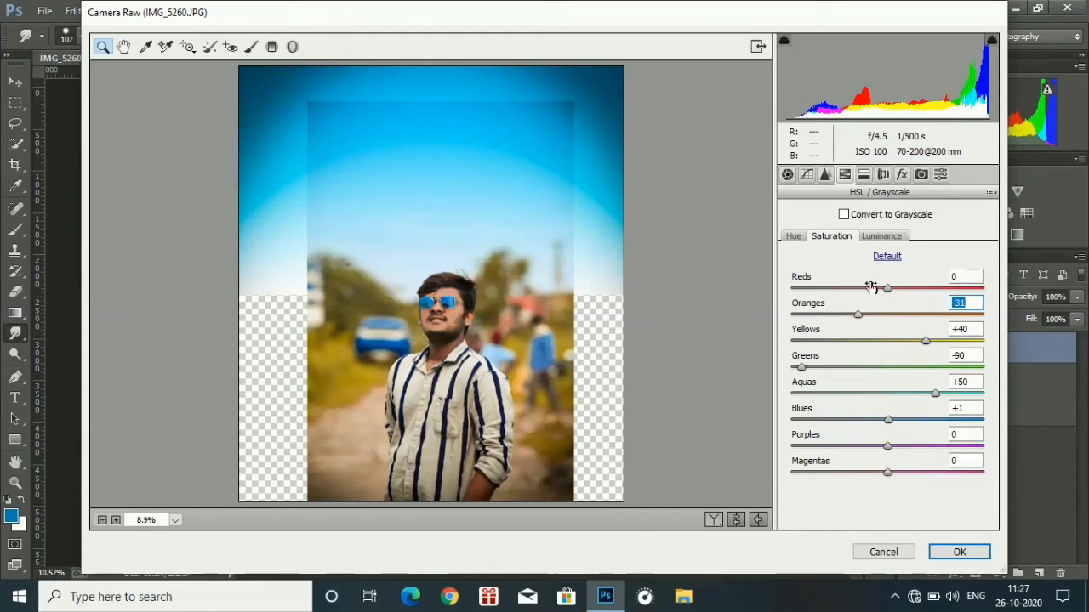
{"action": "left_click_drag", "start_coordinate": [861, 304], "coordinate": [868, 308]}
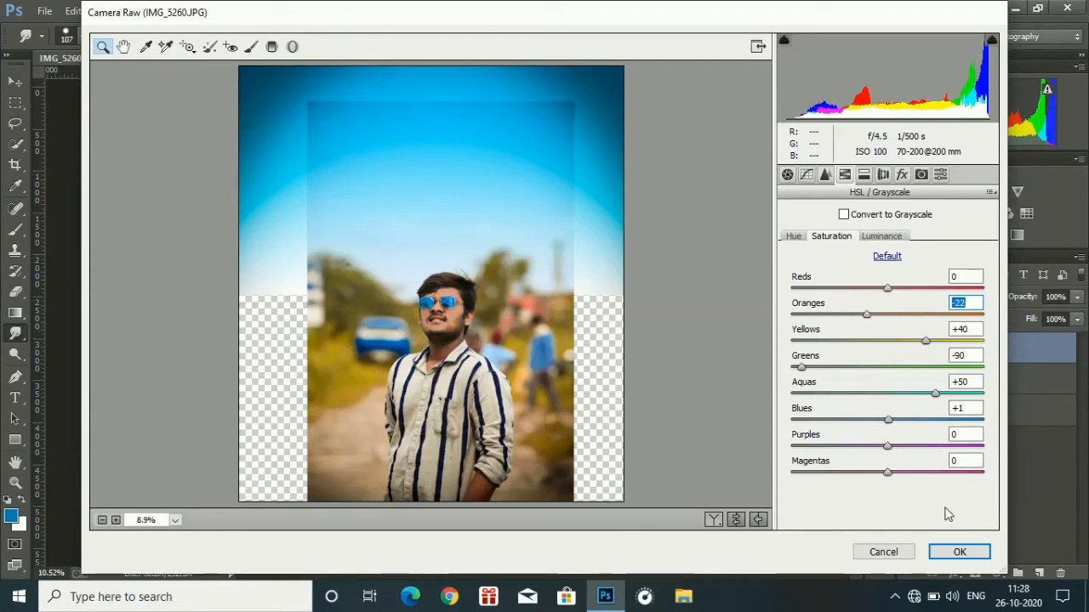
{"action": "left_click", "coordinate": [956, 551]}
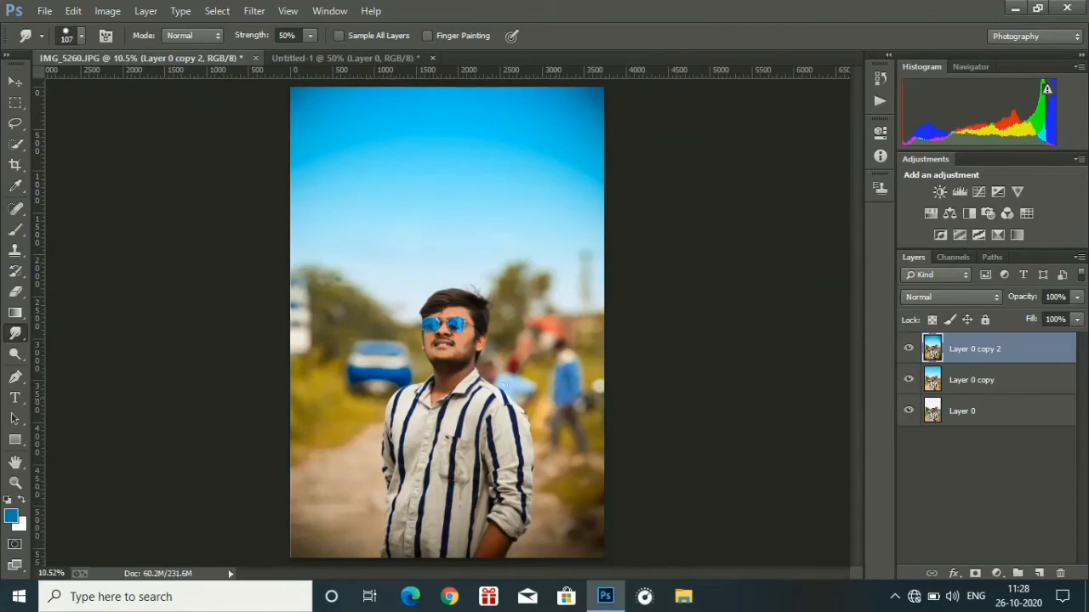
Examine the graded portrait as a whole and close up on the face with the Zoom tool.
{"action": "left_click", "coordinate": [11, 485]}
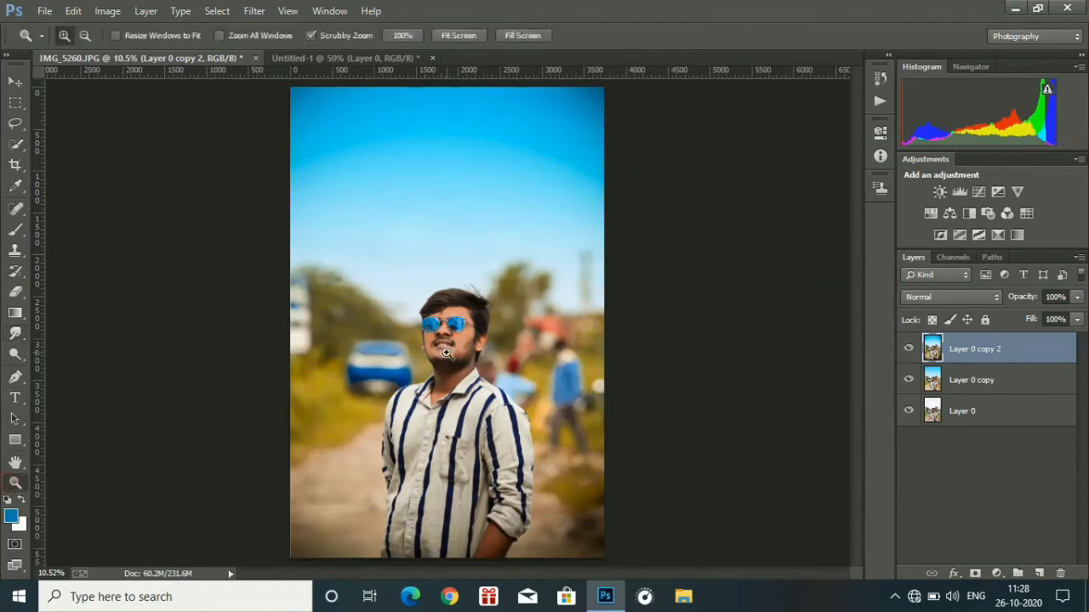
{"action": "left_click_drag", "start_coordinate": [424, 339], "coordinate": [491, 278]}
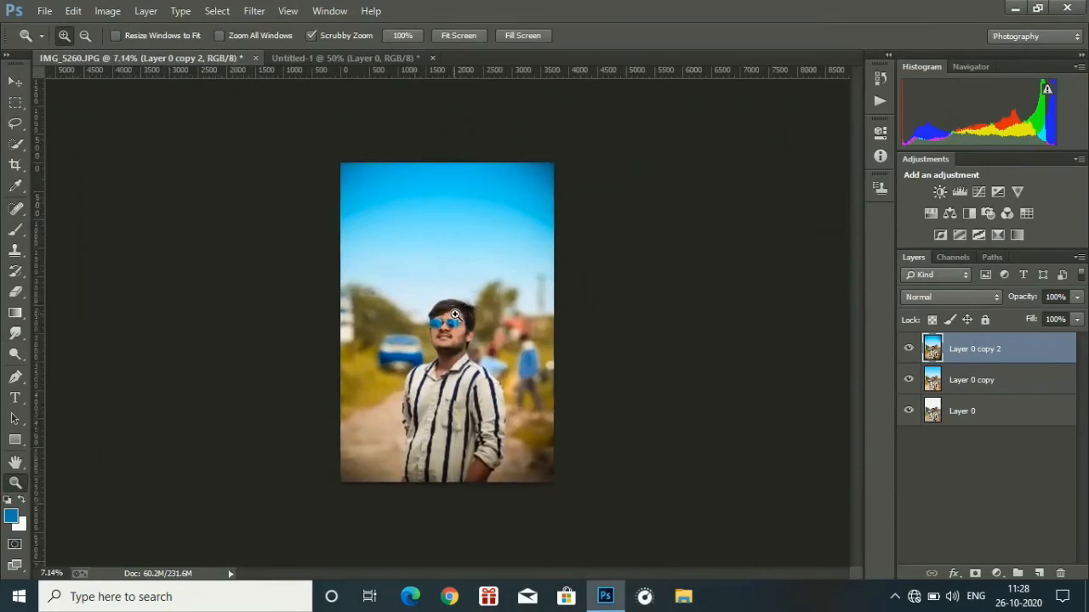
{"action": "left_click_drag", "start_coordinate": [462, 317], "coordinate": [484, 343]}
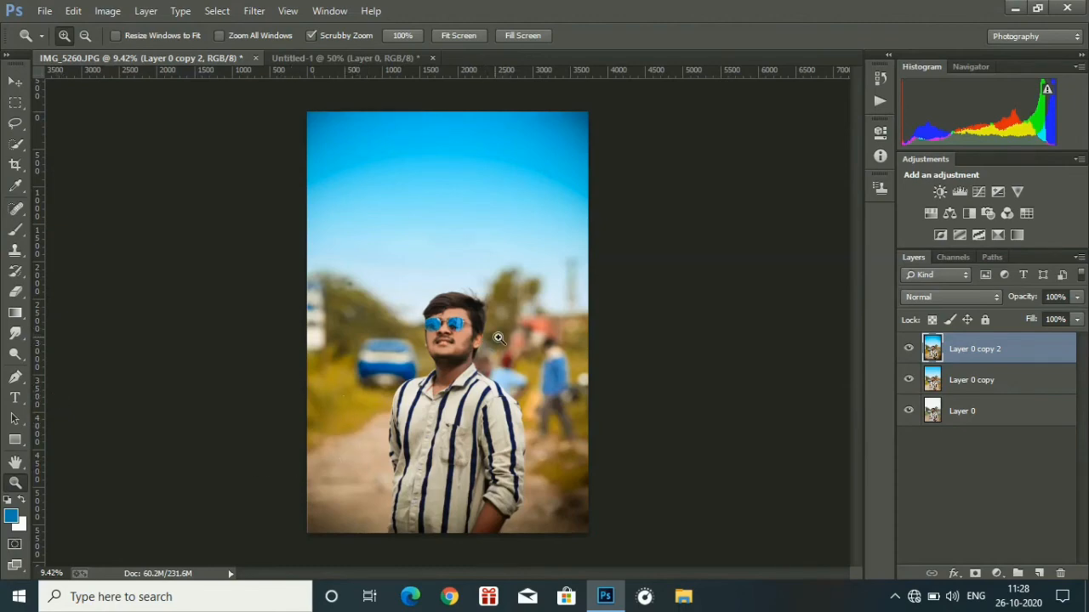
{"action": "left_click_drag", "start_coordinate": [455, 333], "coordinate": [626, 376]}
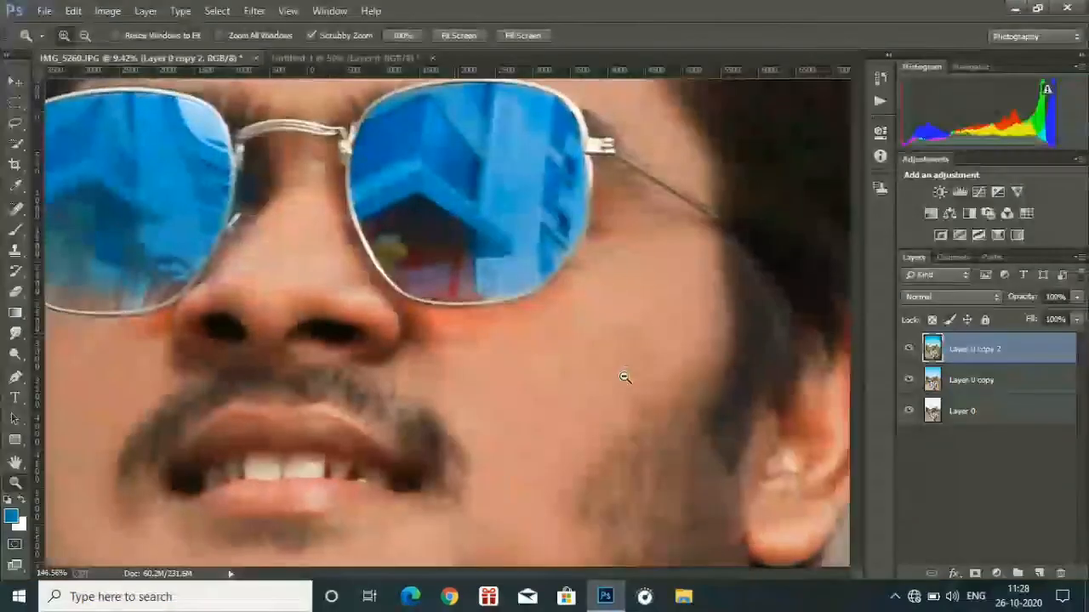
Activate the Mixer Brush and sample the cheek's skin tone, dd9d84, as the foreground color.
{"action": "left_click", "coordinate": [15, 229]}
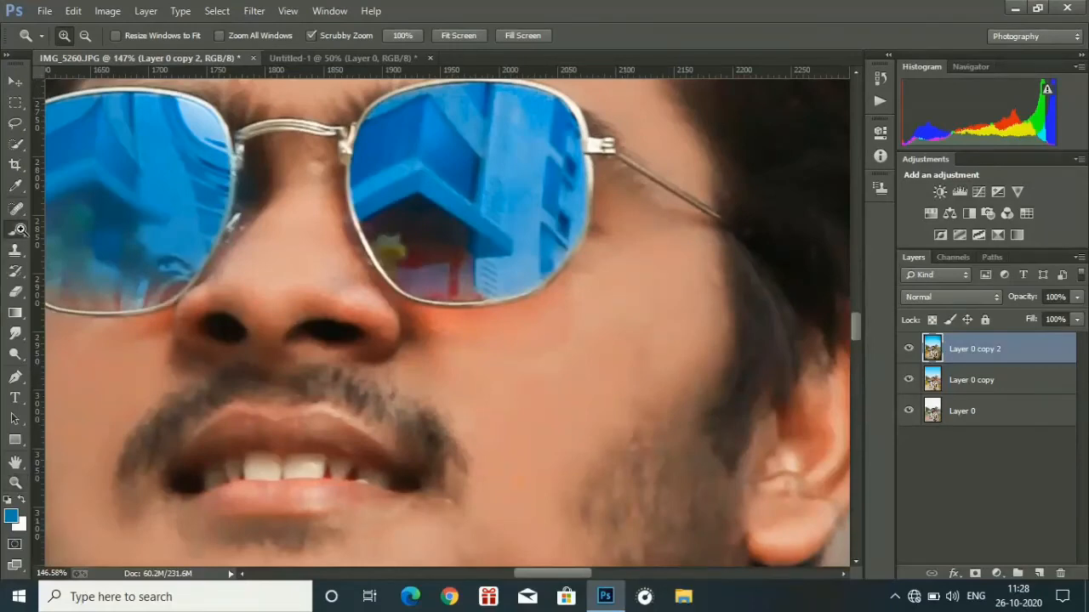
{"action": "left_click", "coordinate": [71, 271]}
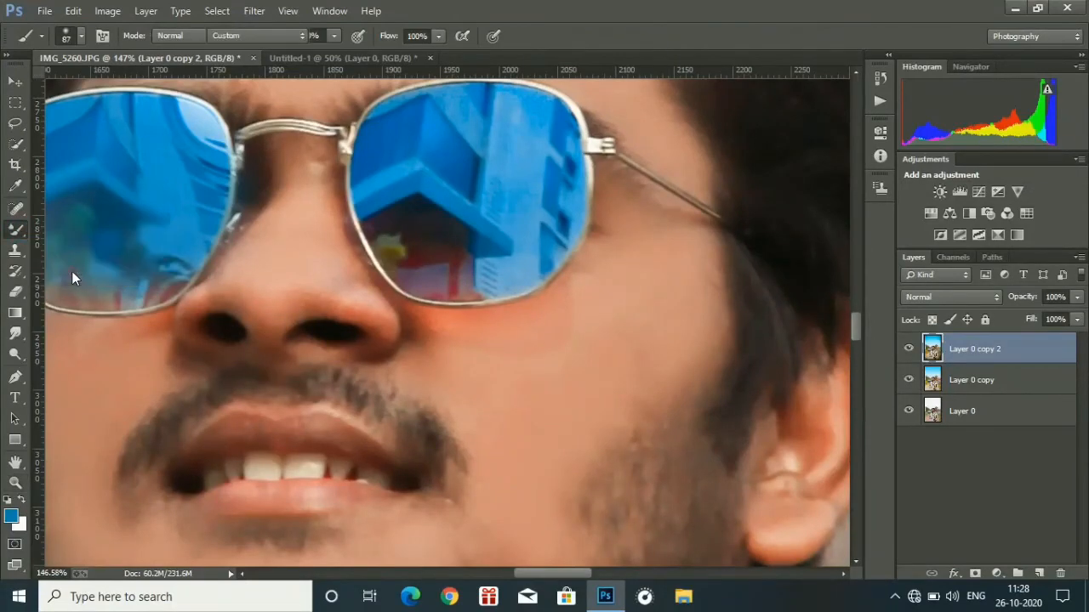
{"action": "left_click", "coordinate": [11, 517]}
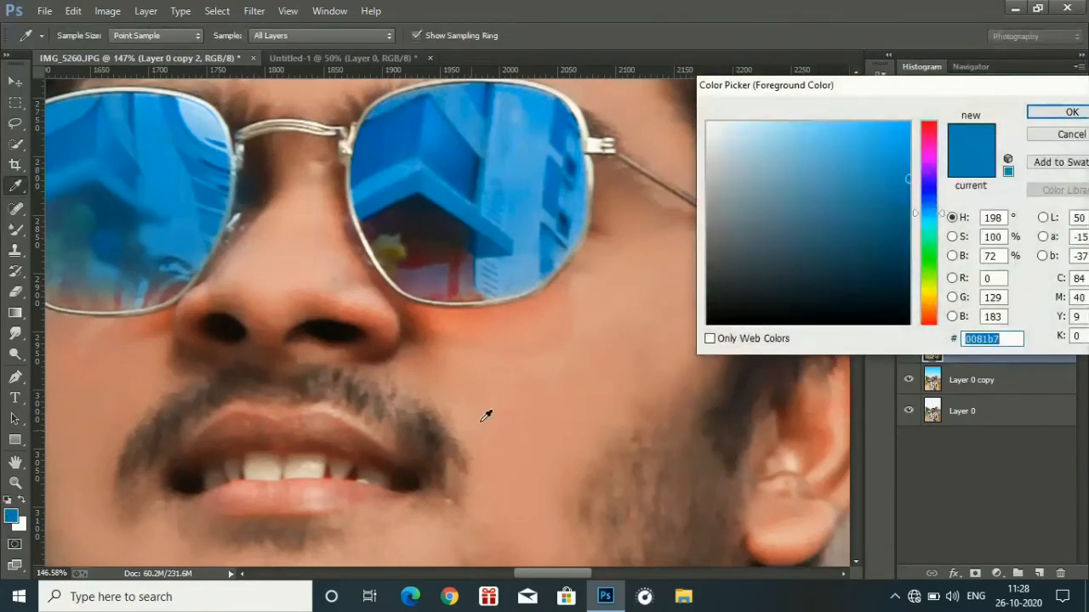
{"action": "left_click", "coordinate": [513, 364]}
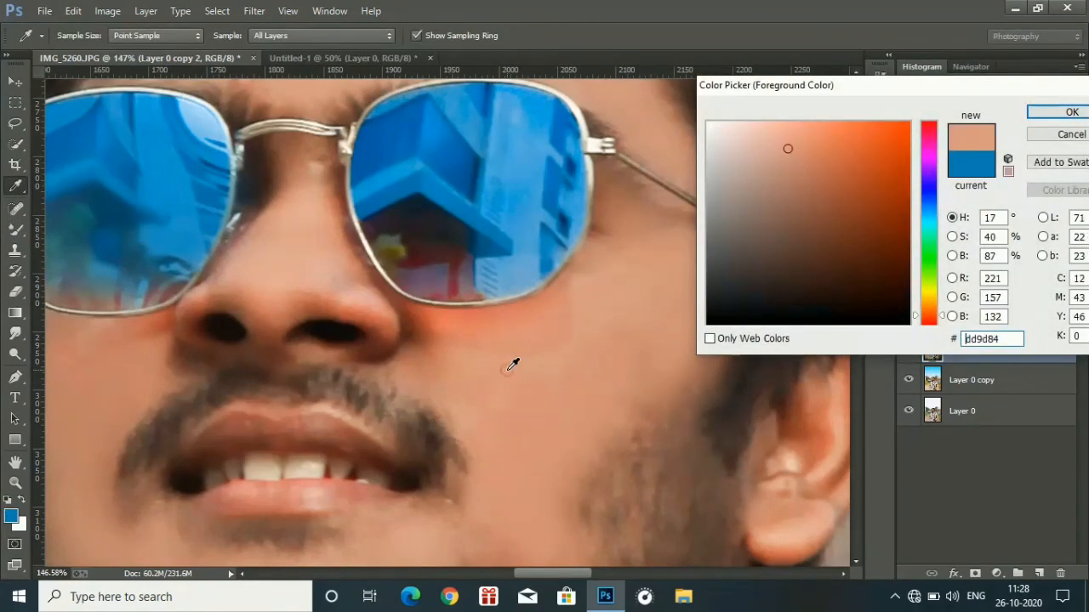
{"action": "left_click", "coordinate": [1043, 114]}
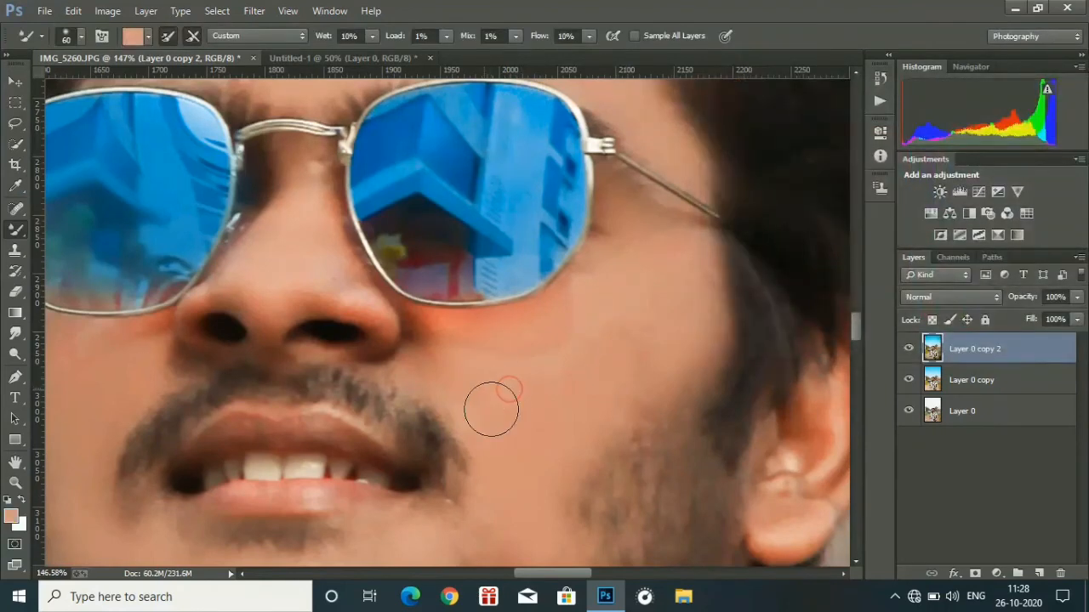
Smooth the skin on both cheeks and around the mouth and chin with the 60 px Mixer Brush.
{"action": "mouse_move", "coordinate": [490, 409]}
{"action": "left_mouse_down"}
{"action": "mouse_move", "coordinate": [481, 353]}
{"action": "mouse_move", "coordinate": [513, 351]}
{"action": "mouse_move", "coordinate": [549, 391]}
{"action": "mouse_move", "coordinate": [609, 366]}
{"action": "mouse_move", "coordinate": [567, 413]}
{"action": "mouse_move", "coordinate": [625, 368]}
{"action": "mouse_move", "coordinate": [615, 380]}
{"action": "mouse_move", "coordinate": [650, 325]}
{"action": "mouse_move", "coordinate": [481, 370]}
{"action": "mouse_move", "coordinate": [494, 454]}
{"action": "mouse_move", "coordinate": [505, 434]}
{"action": "mouse_move", "coordinate": [495, 388]}
{"action": "mouse_move", "coordinate": [462, 346]}
{"action": "mouse_move", "coordinate": [551, 333]}
{"action": "mouse_move", "coordinate": [644, 257]}
{"action": "mouse_move", "coordinate": [587, 294]}
{"action": "mouse_move", "coordinate": [646, 227]}
{"action": "mouse_move", "coordinate": [696, 311]}
{"action": "mouse_move", "coordinate": [679, 365]}
{"action": "mouse_move", "coordinate": [651, 259]}
{"action": "mouse_move", "coordinate": [568, 371]}
{"action": "mouse_move", "coordinate": [612, 294]}
{"action": "mouse_move", "coordinate": [573, 365]}
{"action": "mouse_move", "coordinate": [580, 359]}
{"action": "mouse_move", "coordinate": [470, 414]}
{"action": "mouse_move", "coordinate": [521, 466]}
{"action": "mouse_move", "coordinate": [661, 372]}
{"action": "mouse_move", "coordinate": [584, 436]}
{"action": "mouse_move", "coordinate": [721, 321]}
{"action": "mouse_move", "coordinate": [595, 435]}
{"action": "mouse_move", "coordinate": [547, 518]}
{"action": "mouse_move", "coordinate": [514, 543]}
{"action": "mouse_move", "coordinate": [476, 536]}
{"action": "mouse_move", "coordinate": [465, 513]}
{"action": "mouse_move", "coordinate": [499, 495]}
{"action": "mouse_move", "coordinate": [423, 553]}
{"action": "mouse_move", "coordinate": [338, 589]}
{"action": "mouse_move", "coordinate": [519, 493]}
{"action": "left_mouse_up"}
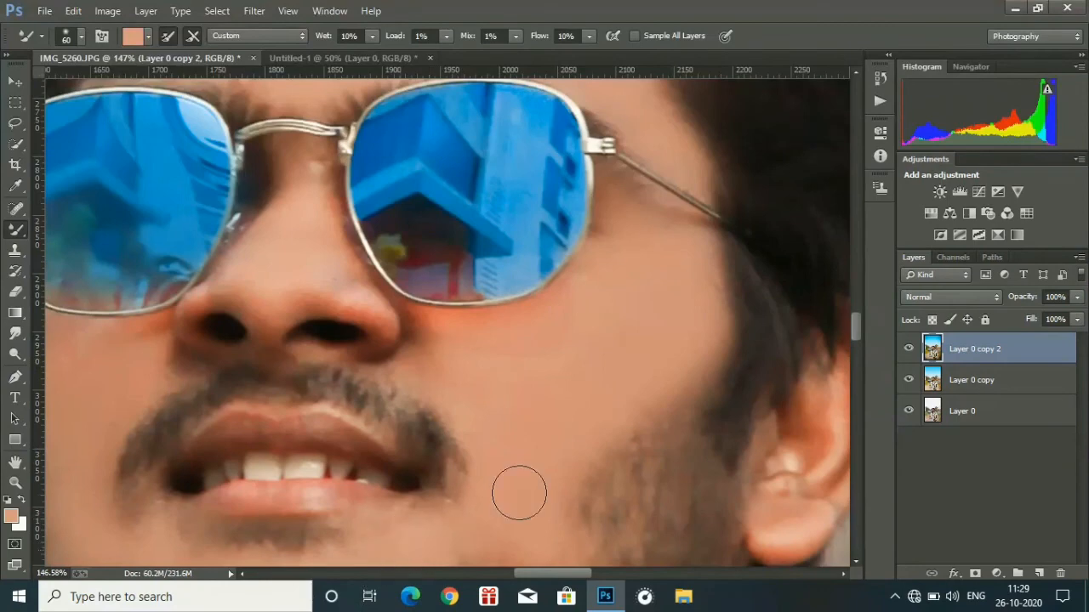
{"action": "key", "text": "ctrl+minus"}
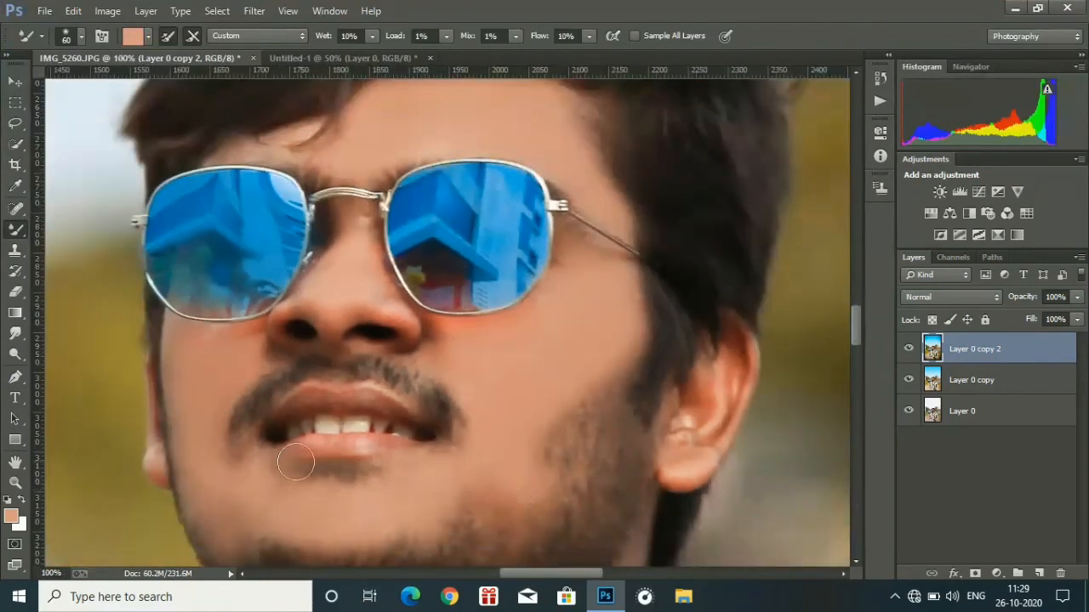
{"action": "mouse_move", "coordinate": [195, 362]}
{"action": "left_mouse_down"}
{"action": "mouse_move", "coordinate": [181, 338]}
{"action": "mouse_move", "coordinate": [230, 347]}
{"action": "mouse_move", "coordinate": [181, 352]}
{"action": "mouse_move", "coordinate": [203, 499]}
{"action": "mouse_move", "coordinate": [219, 515]}
{"action": "mouse_move", "coordinate": [212, 475]}
{"action": "mouse_move", "coordinate": [319, 532]}
{"action": "mouse_move", "coordinate": [316, 504]}
{"action": "mouse_move", "coordinate": [295, 484]}
{"action": "mouse_move", "coordinate": [338, 503]}
{"action": "mouse_move", "coordinate": [404, 498]}
{"action": "mouse_move", "coordinate": [389, 507]}
{"action": "mouse_move", "coordinate": [393, 527]}
{"action": "mouse_move", "coordinate": [476, 463]}
{"action": "mouse_move", "coordinate": [473, 430]}
{"action": "mouse_move", "coordinate": [420, 477]}
{"action": "mouse_move", "coordinate": [464, 461]}
{"action": "mouse_move", "coordinate": [266, 509]}
{"action": "mouse_move", "coordinate": [194, 473]}
{"action": "mouse_move", "coordinate": [213, 437]}
{"action": "mouse_move", "coordinate": [193, 458]}
{"action": "mouse_move", "coordinate": [167, 336]}
{"action": "mouse_move", "coordinate": [173, 347]}
{"action": "mouse_move", "coordinate": [178, 333]}
{"action": "mouse_move", "coordinate": [249, 347]}
{"action": "mouse_move", "coordinate": [228, 380]}
{"action": "mouse_move", "coordinate": [269, 349]}
{"action": "left_mouse_up"}
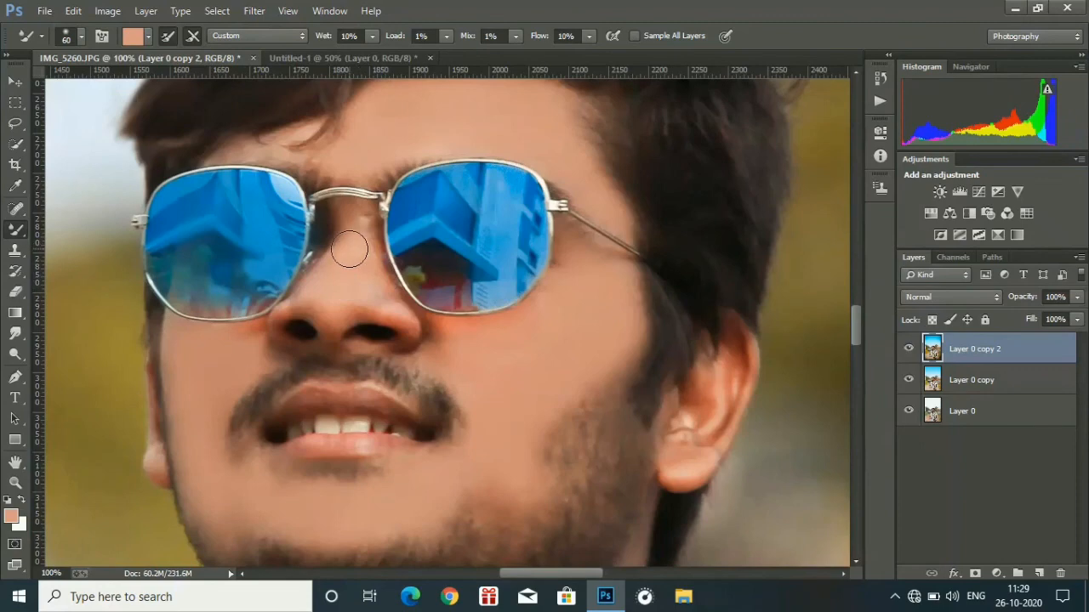
Blend the skin on the nose beside the sunglasses, undoing the first stroke and repainting it more lightly.
{"action": "mouse_move", "coordinate": [350, 249]}
{"action": "left_mouse_down"}
{"action": "mouse_move", "coordinate": [351, 307]}
{"action": "mouse_move", "coordinate": [351, 255]}
{"action": "mouse_move", "coordinate": [349, 299]}
{"action": "mouse_move", "coordinate": [412, 303]}
{"action": "mouse_move", "coordinate": [357, 282]}
{"action": "mouse_move", "coordinate": [353, 252]}
{"action": "mouse_move", "coordinate": [319, 297]}
{"action": "mouse_move", "coordinate": [322, 271]}
{"action": "left_mouse_up"}
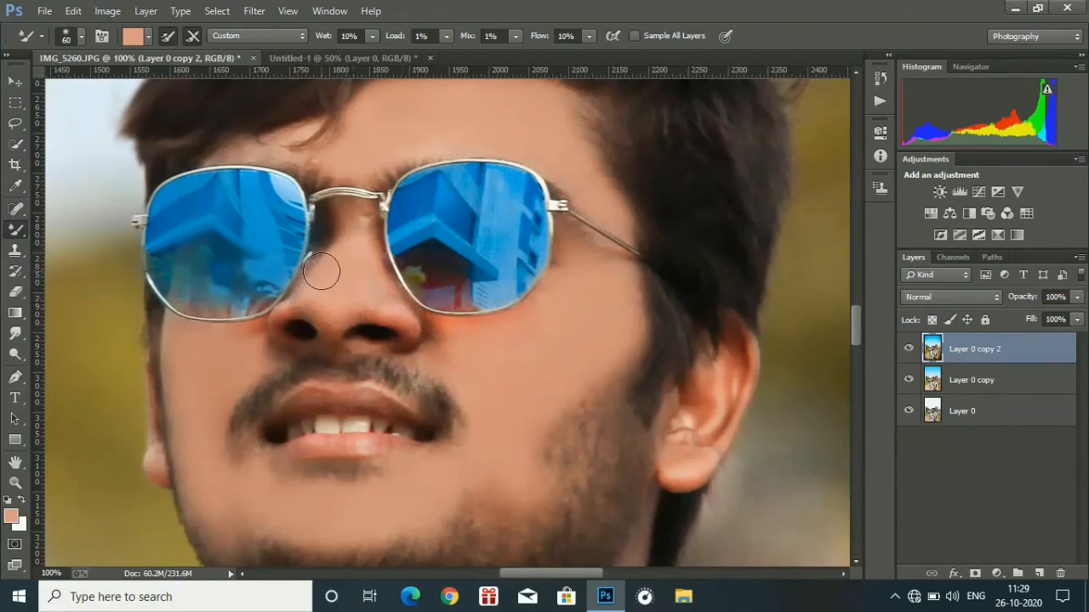
{"action": "key", "text": "ctrl+z"}
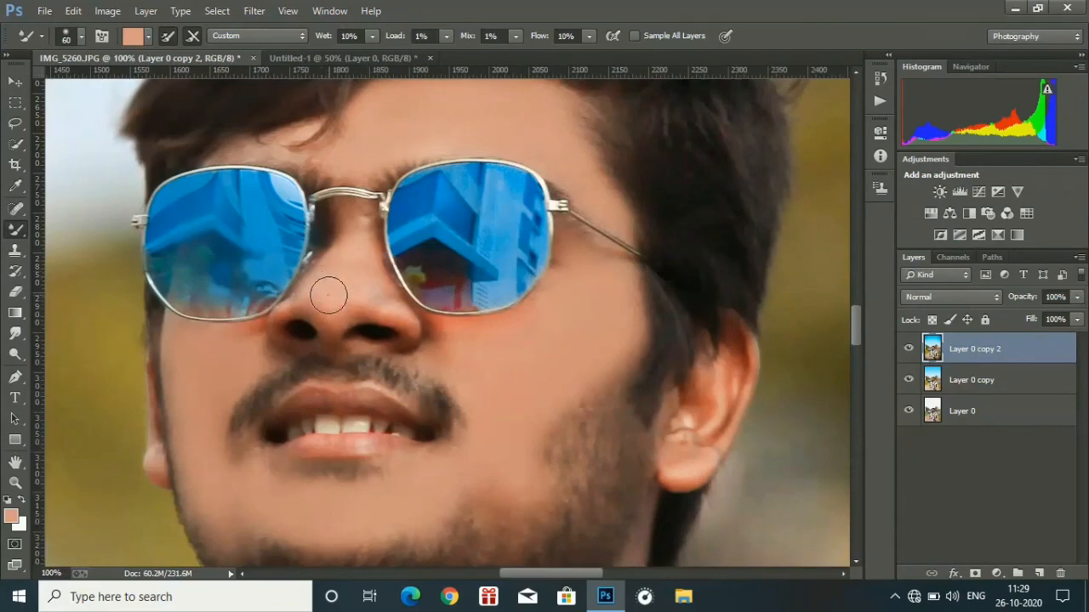
{"action": "mouse_move", "coordinate": [328, 295]}
{"action": "left_mouse_down"}
{"action": "mouse_move", "coordinate": [340, 261]}
{"action": "mouse_move", "coordinate": [337, 280]}
{"action": "left_mouse_up"}
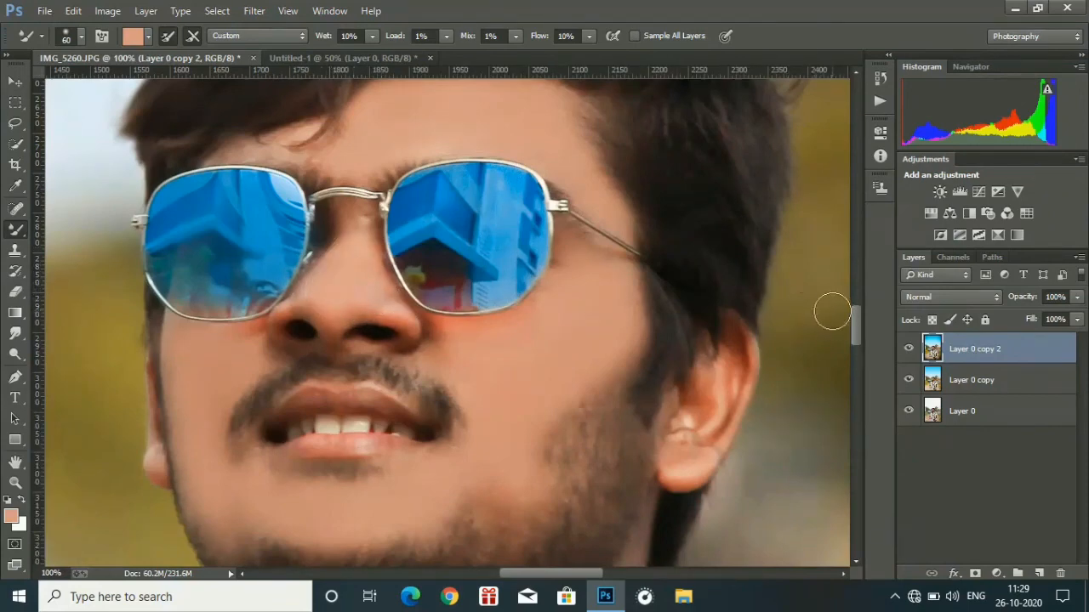
Smooth the forehead skin above the sunglasses and out to the temple with the Mixer Brush.
{"action": "left_click_drag", "start_coordinate": [856, 322], "coordinate": [855, 309]}
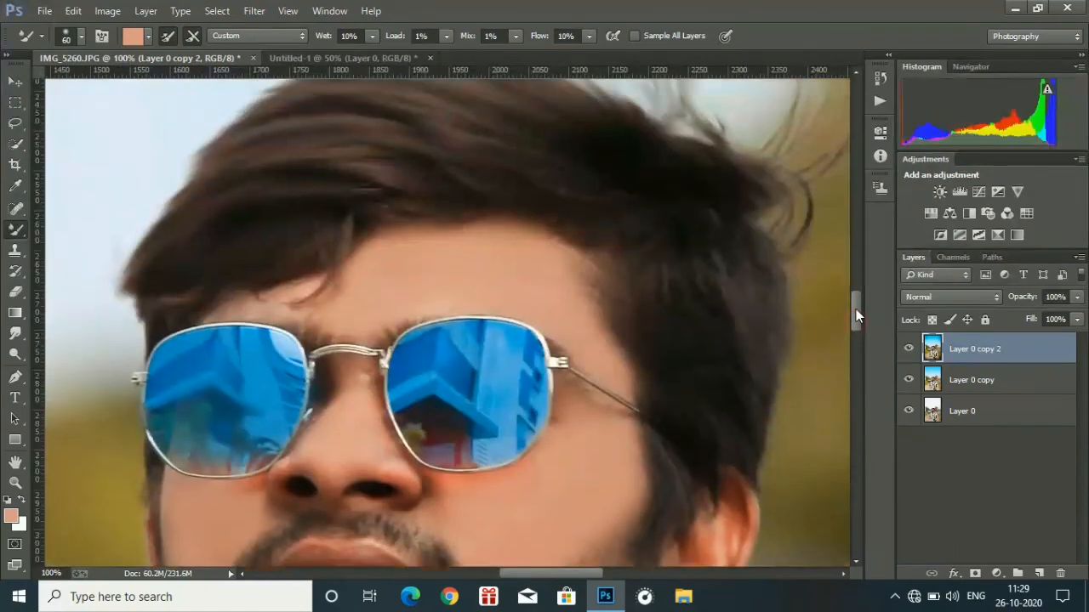
{"action": "left_click_drag", "start_coordinate": [352, 307], "coordinate": [435, 284]}
{"action": "mouse_move", "coordinate": [352, 298]}
{"action": "left_mouse_down"}
{"action": "mouse_move", "coordinate": [398, 259]}
{"action": "mouse_move", "coordinate": [476, 250]}
{"action": "mouse_move", "coordinate": [529, 271]}
{"action": "mouse_move", "coordinate": [510, 289]}
{"action": "mouse_move", "coordinate": [447, 285]}
{"action": "mouse_move", "coordinate": [428, 296]}
{"action": "mouse_move", "coordinate": [469, 304]}
{"action": "mouse_move", "coordinate": [458, 280]}
{"action": "mouse_move", "coordinate": [590, 321]}
{"action": "mouse_move", "coordinate": [575, 329]}
{"action": "mouse_move", "coordinate": [576, 360]}
{"action": "left_mouse_up"}
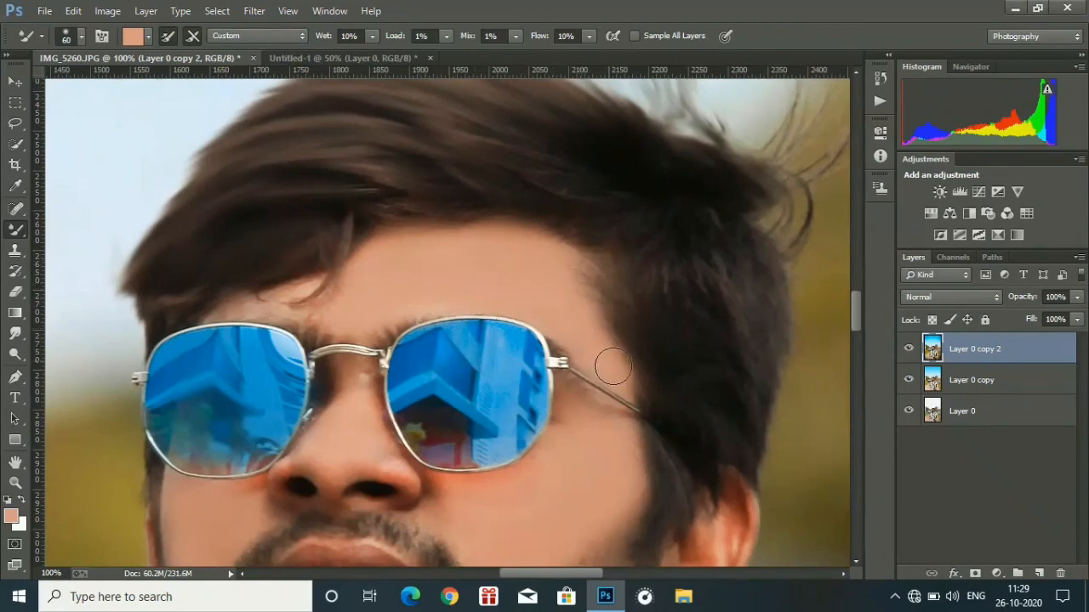
Switch the Mixer Brush to a hard round tip with 100% hardness and set its size to 15 px.
{"action": "right_click", "coordinate": [253, 290]}
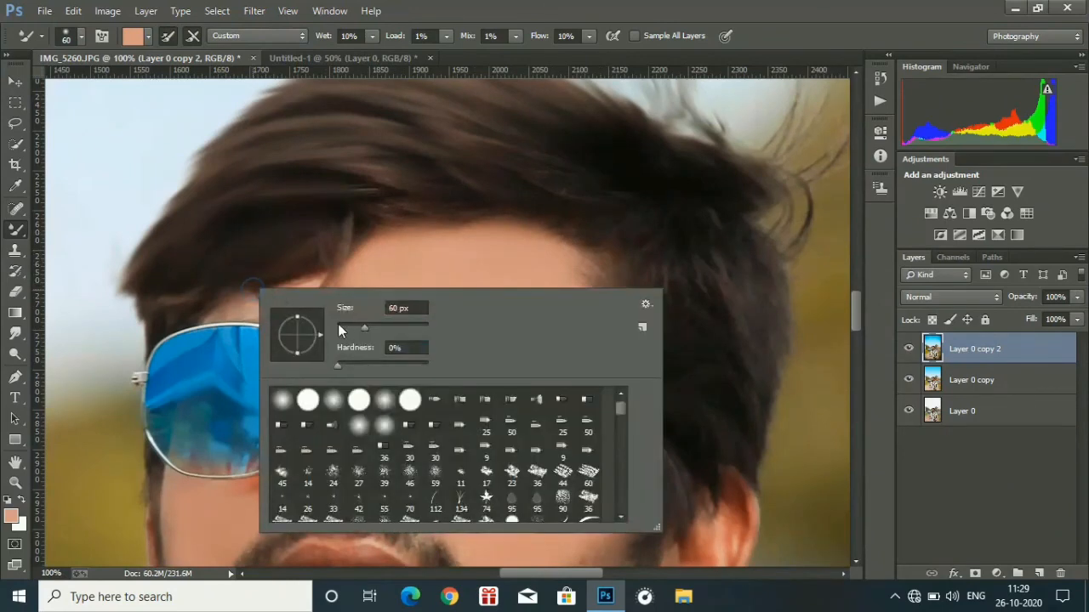
{"action": "left_click", "coordinate": [358, 399]}
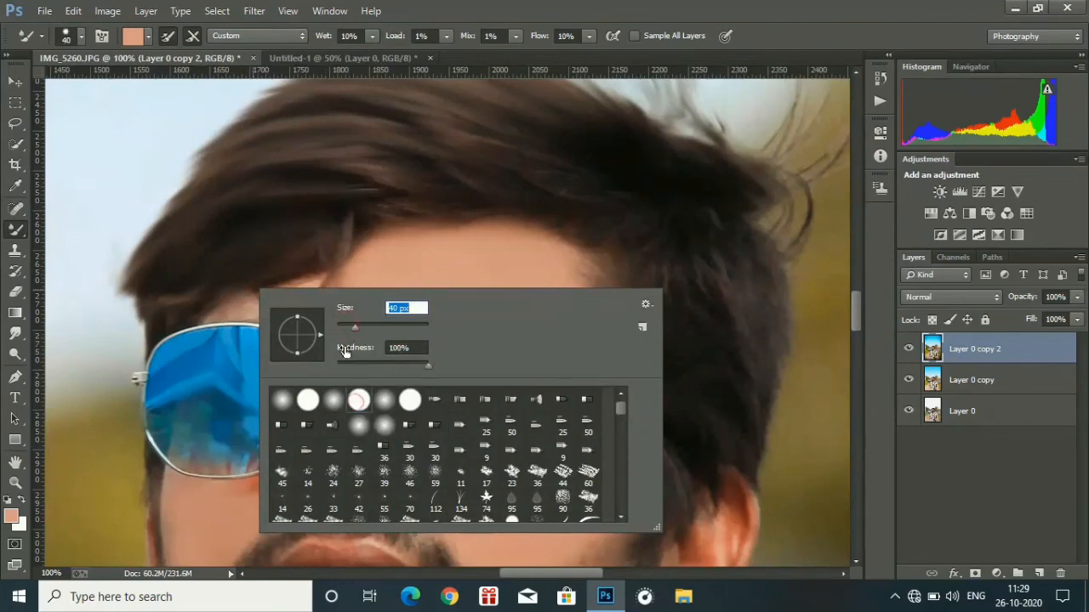
{"action": "type", "text": "15"}
{"action": "key", "text": "Return"}
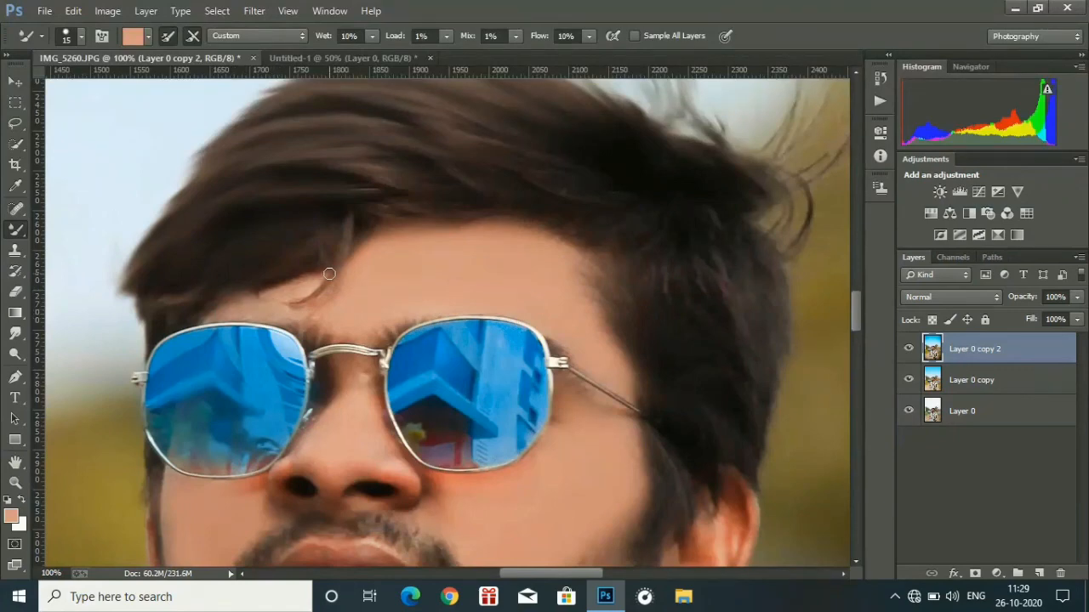
Review the smoothed facial skin in the context of the whole portrait.
{"action": "key", "text": "ctrl+minus"}
{"action": "key", "text": "ctrl+minus"}
{"action": "key", "text": "ctrl+minus"}
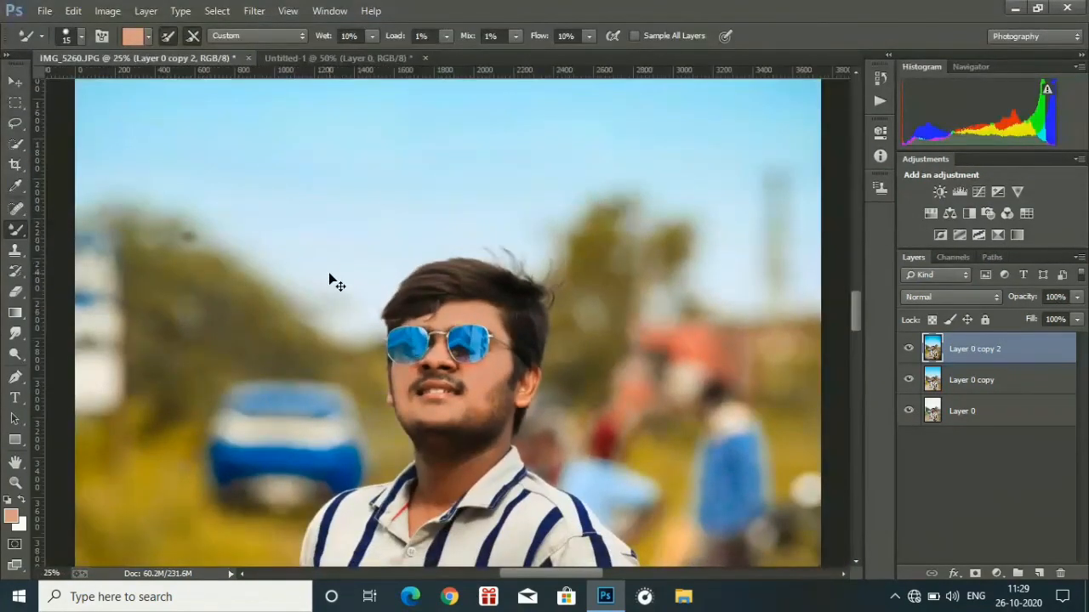
{"action": "key", "text": "ctrl+minus"}
{"action": "key", "text": "ctrl+minus"}
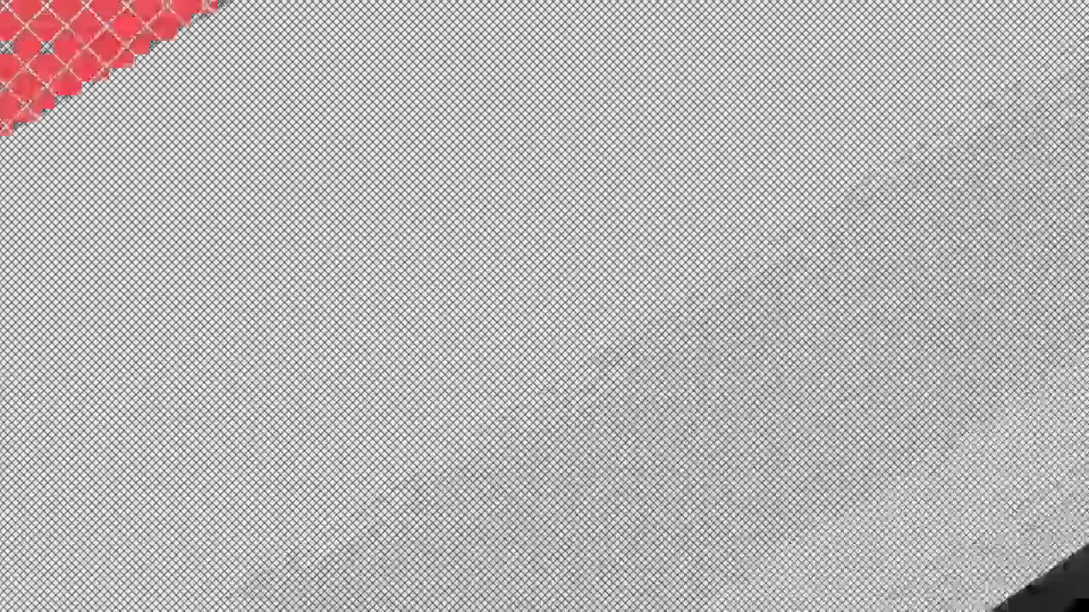